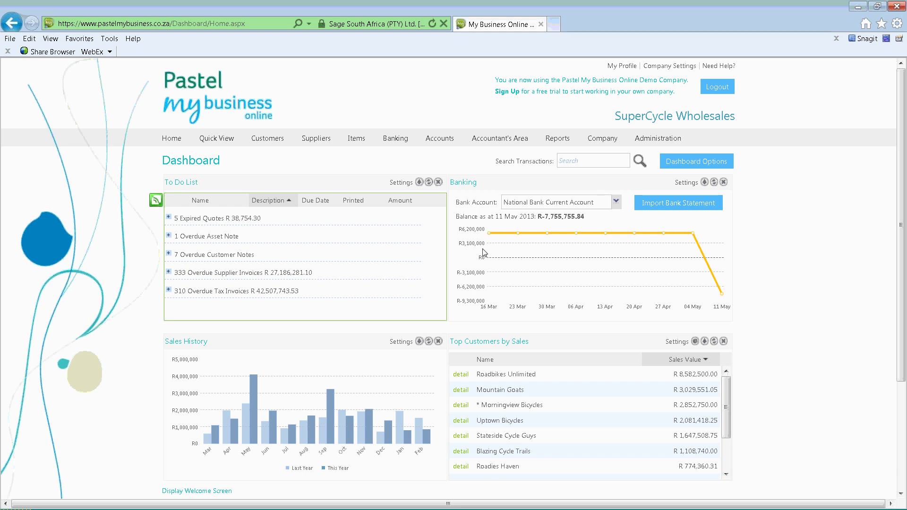
Open the list of suppliers and start adding a new supplier
mouse_move(316, 142)
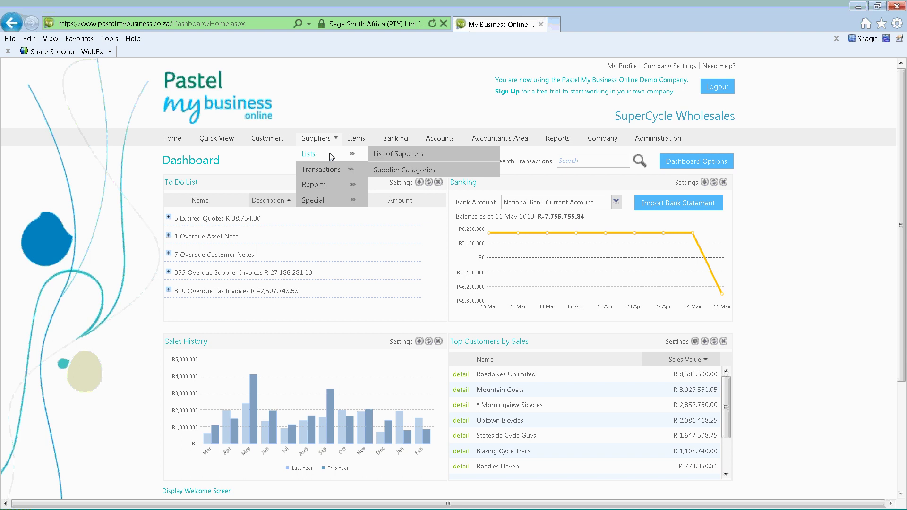
click(385, 155)
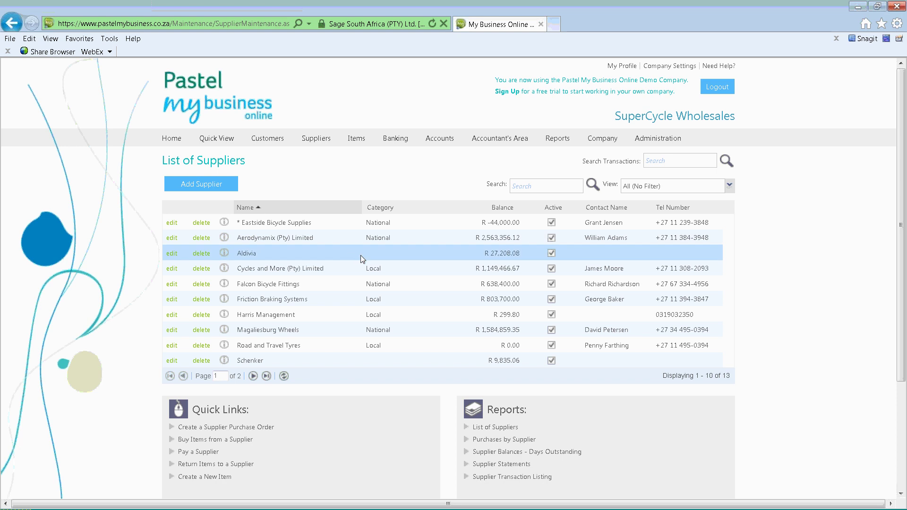
scroll(362, 262, down, 2)
scroll(349, 258, up, 2)
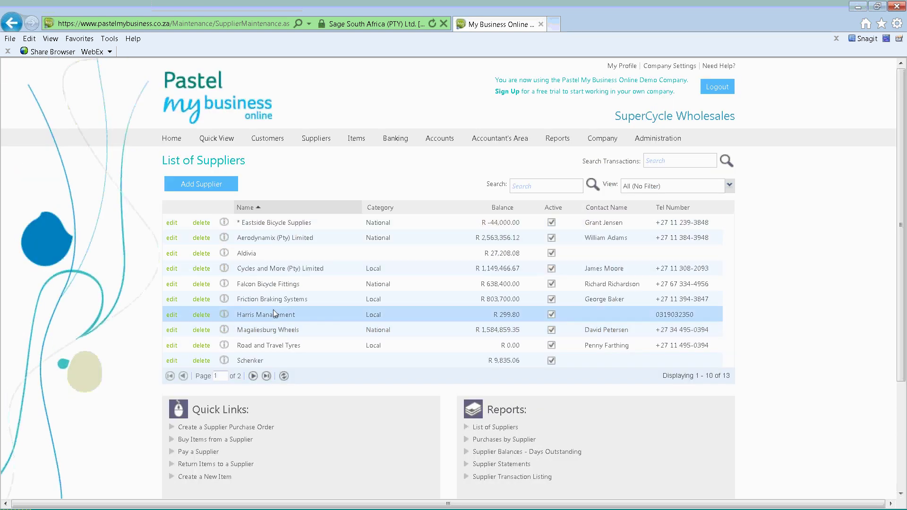
click(189, 187)
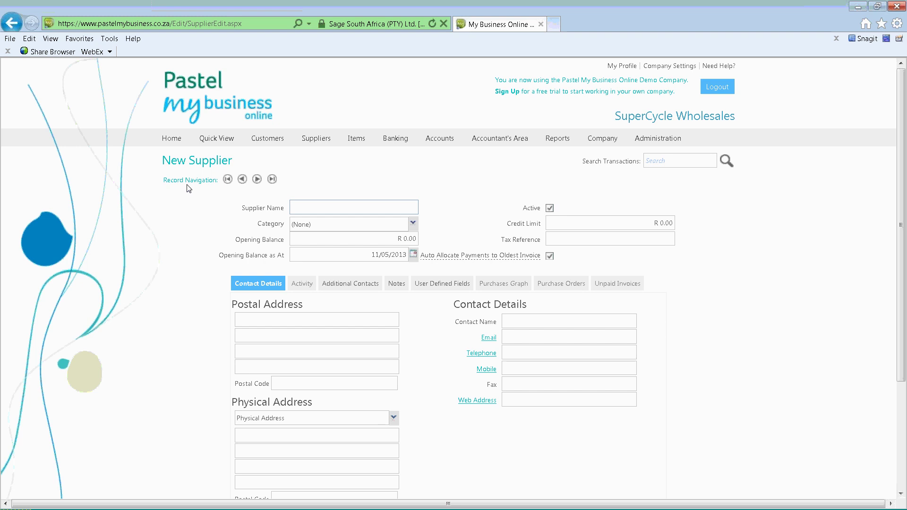
Name the new supplier "Webinar test supplier" and assign it to the Local category
text(Webinar test supplier)
key(Tab)
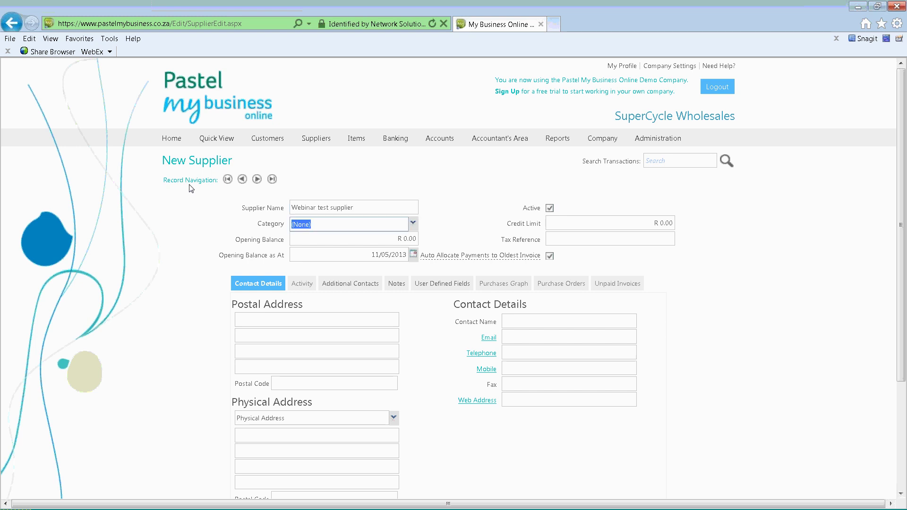
click(413, 223)
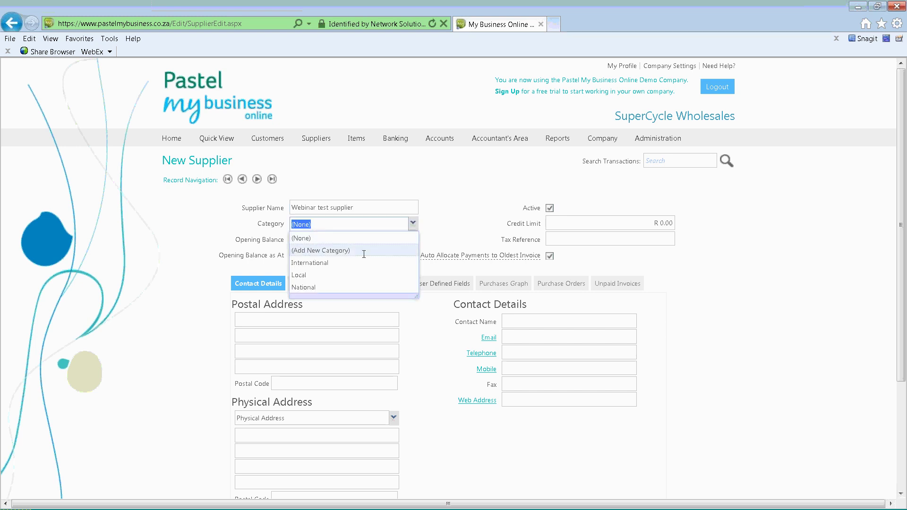
click(326, 278)
key(Tab)
mouse_move(313, 191)
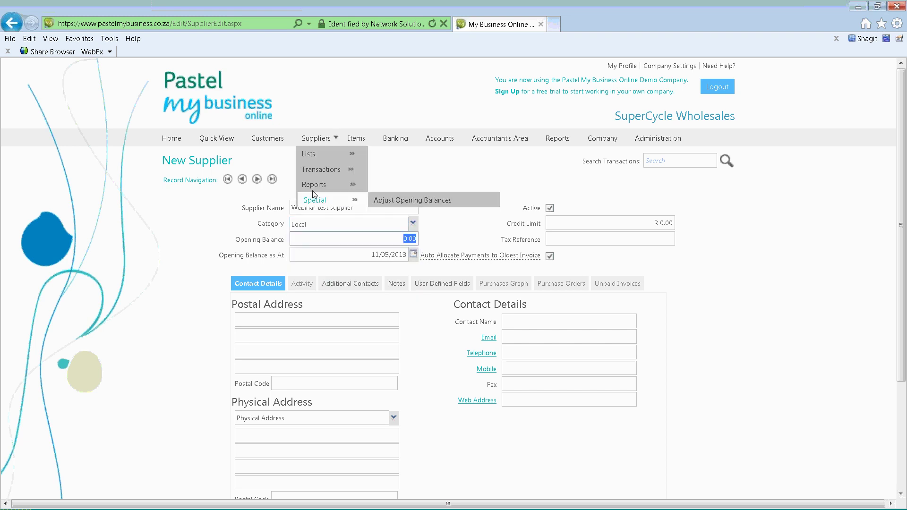
click(309, 223)
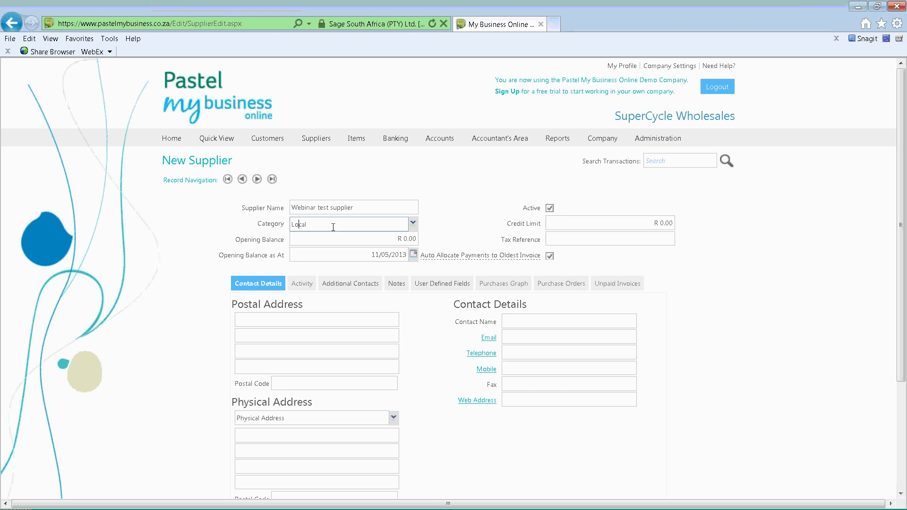
Set the new supplier's opening balance to R 5,000.00
click(310, 242)
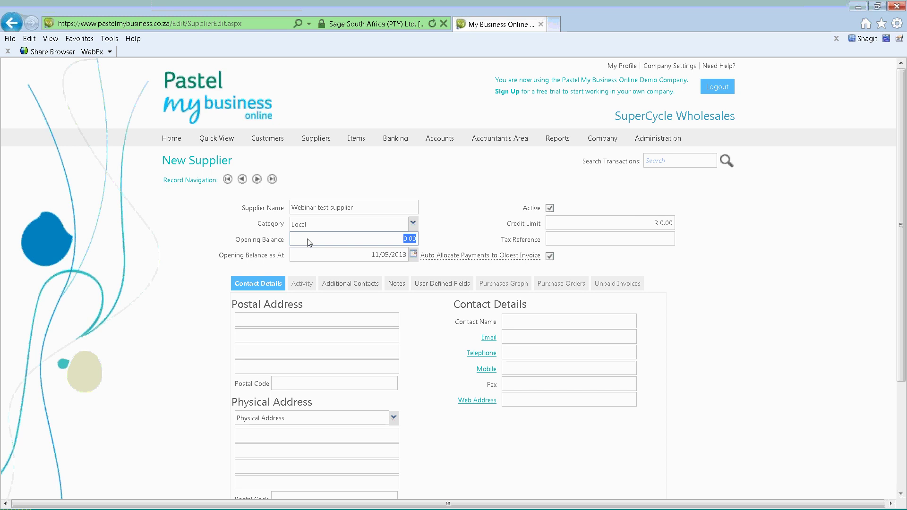
text(5000)
key(Tab)
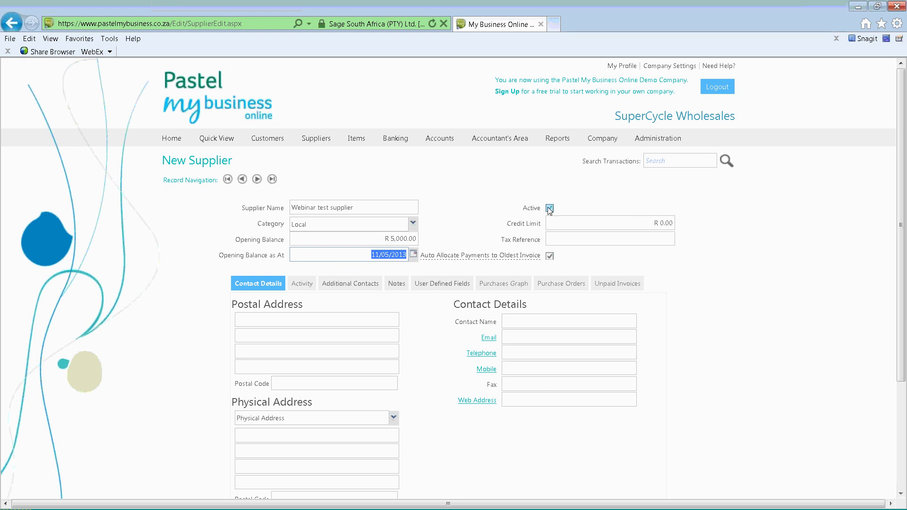
click(526, 208)
double_click(527, 208)
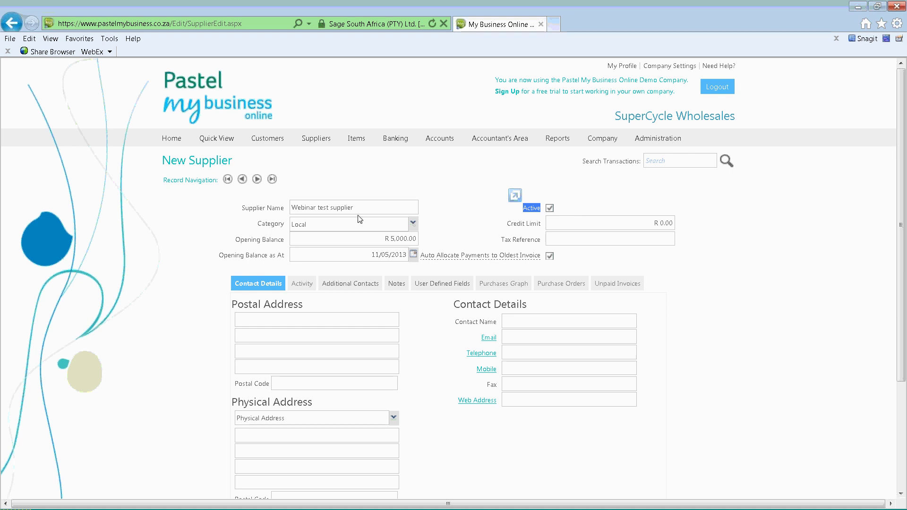
Set the supplier's credit limit to R 10,000.00 and fill in a placeholder tax reference
click(577, 221)
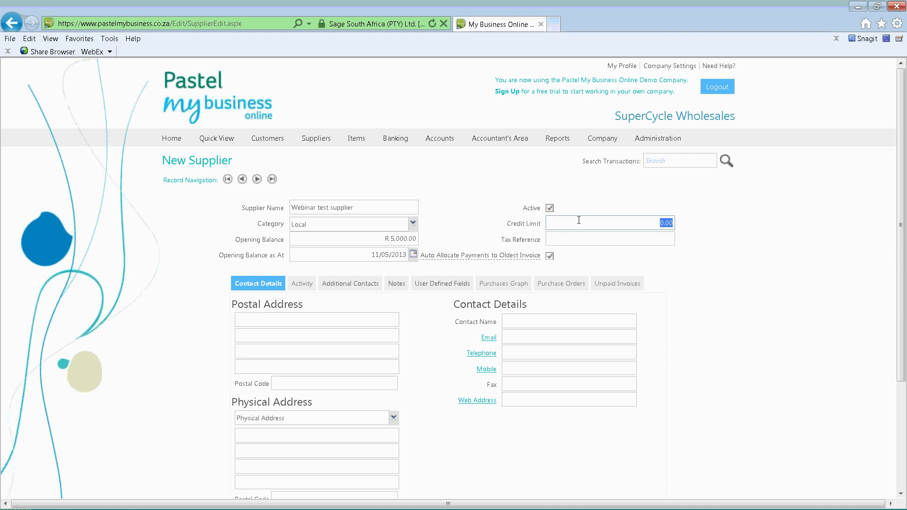
text(10000)
key(Tab)
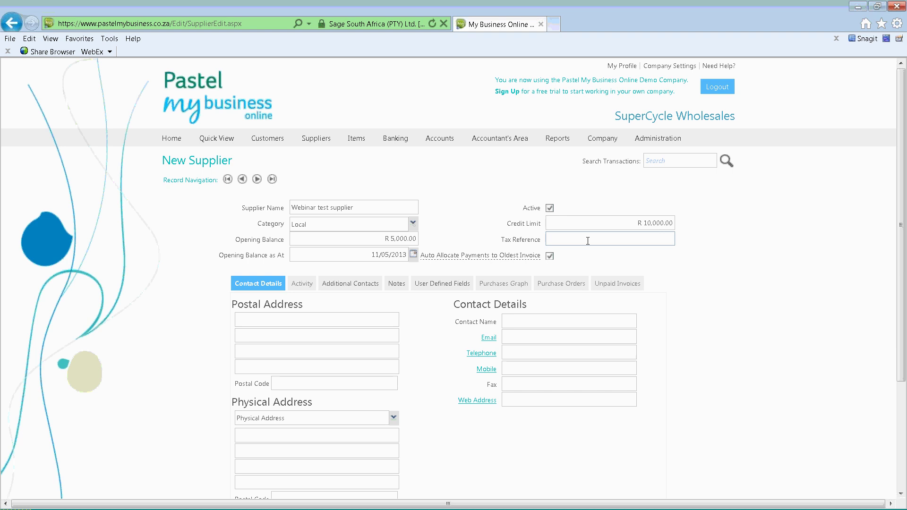
text(fdfff)
mouse_move(450, 252)
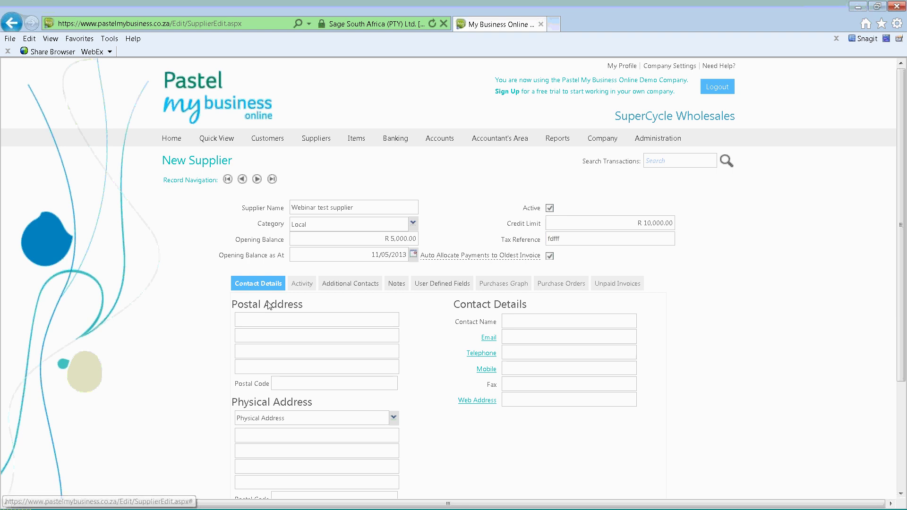
Enter the supplier's post office box on the first line of the postal address
click(260, 317)
text(P O)
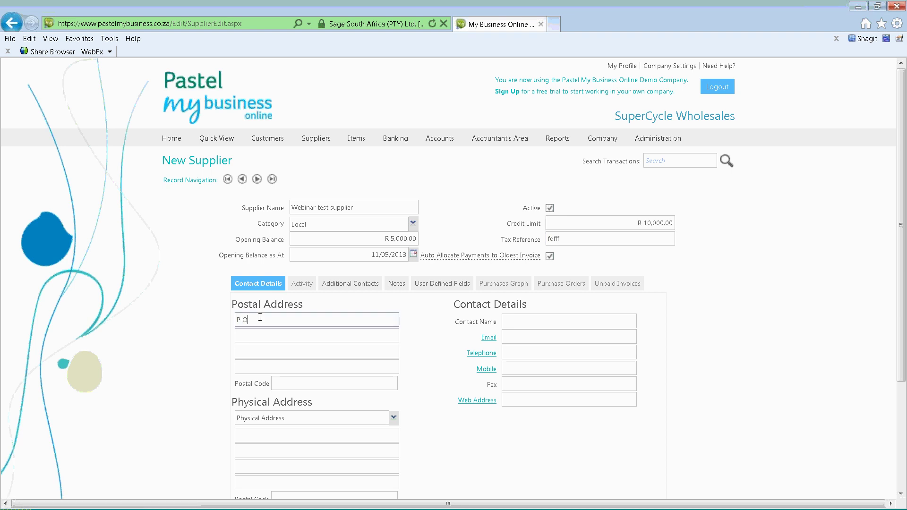
text( Box 123)
Switch the address entry under Physical Address to Additional Address 1
click(394, 419)
scroll(363, 405, down, 1)
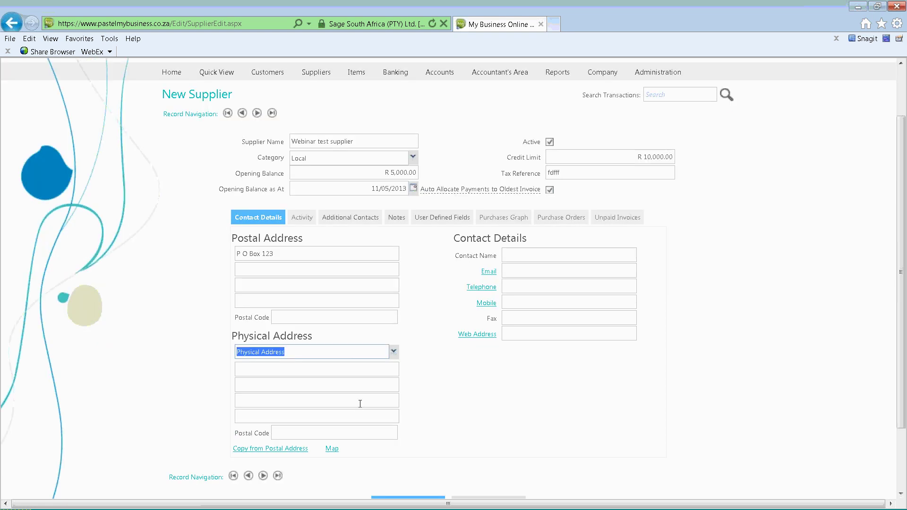
click(396, 360)
click(392, 355)
click(392, 355)
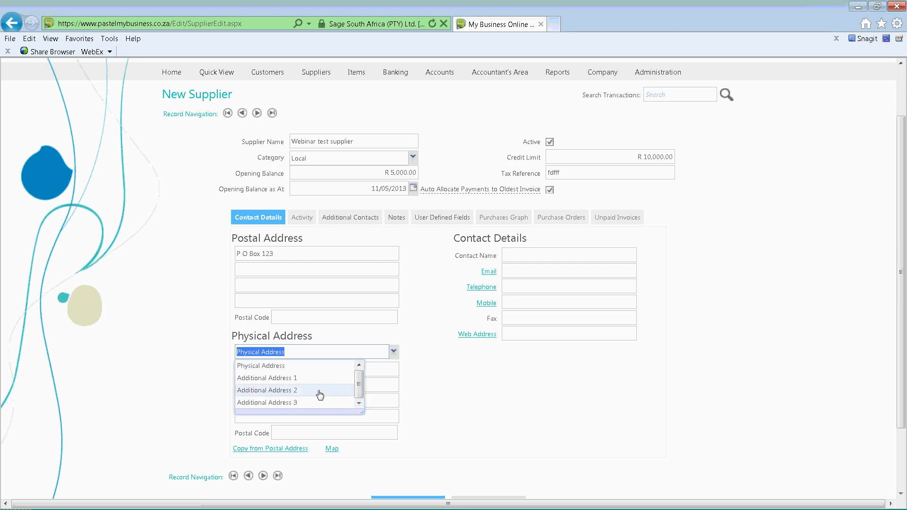
click(293, 368)
click(393, 356)
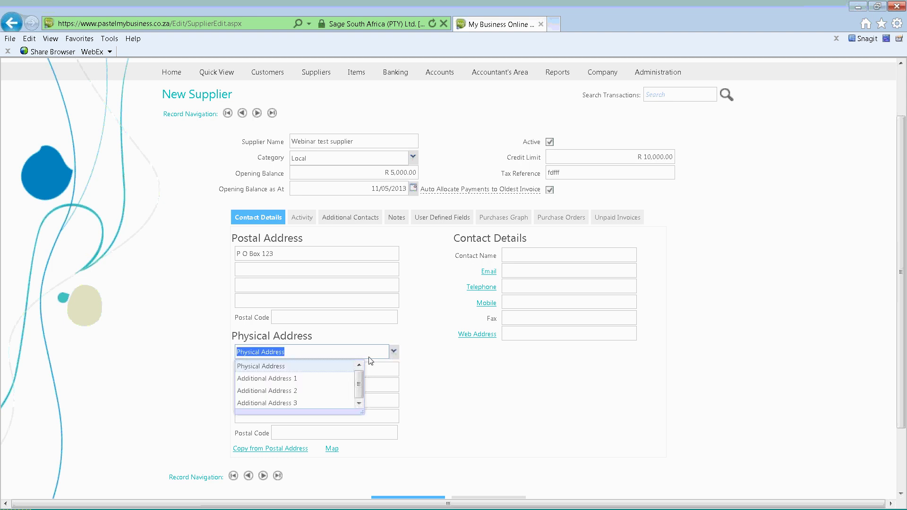
click(325, 377)
click(325, 374)
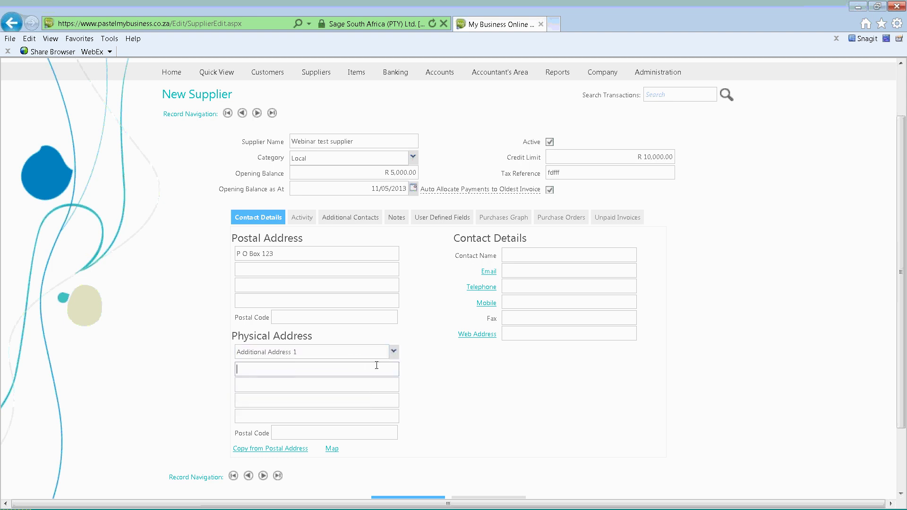
Review the contact detail fields, the other supplier record sections and the save options on the new supplier form
click(509, 254)
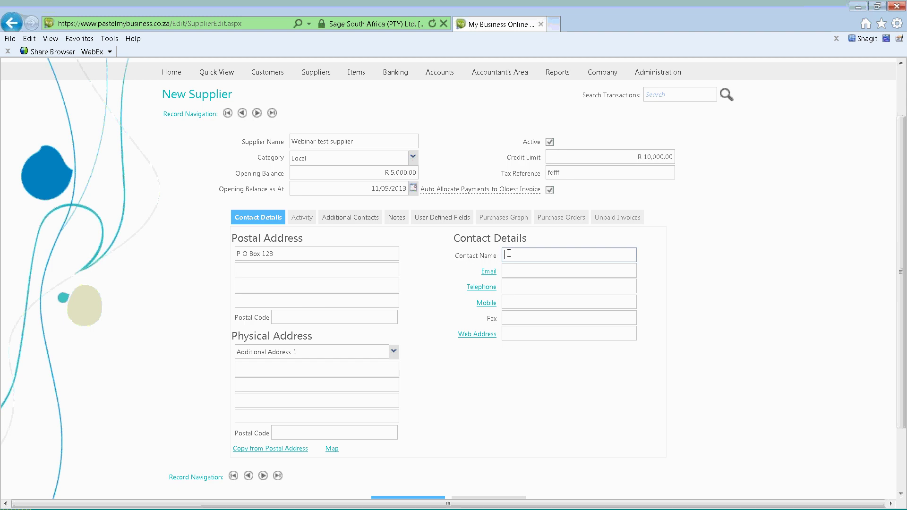
click(511, 271)
click(512, 285)
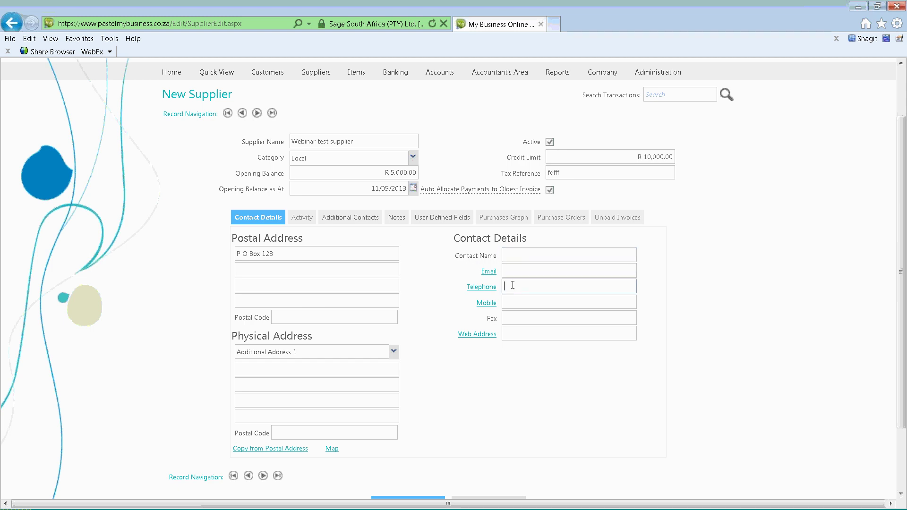
click(510, 304)
click(511, 316)
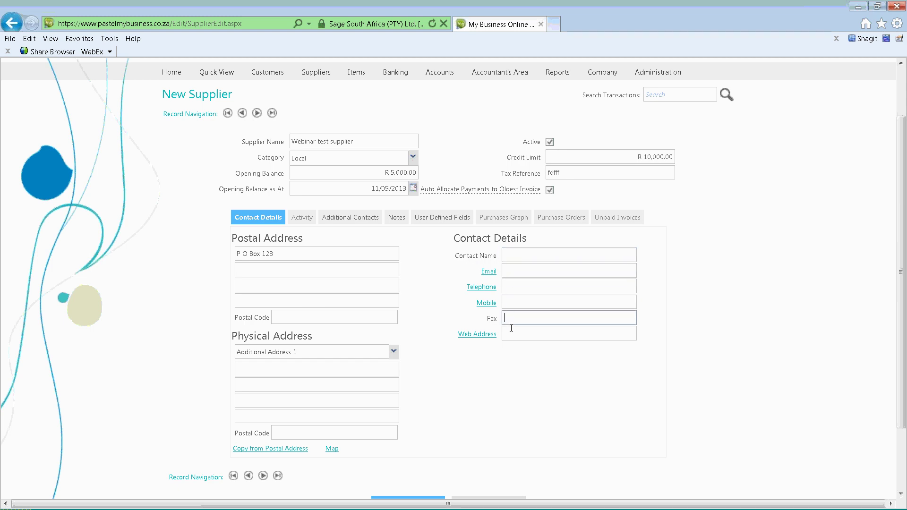
click(511, 333)
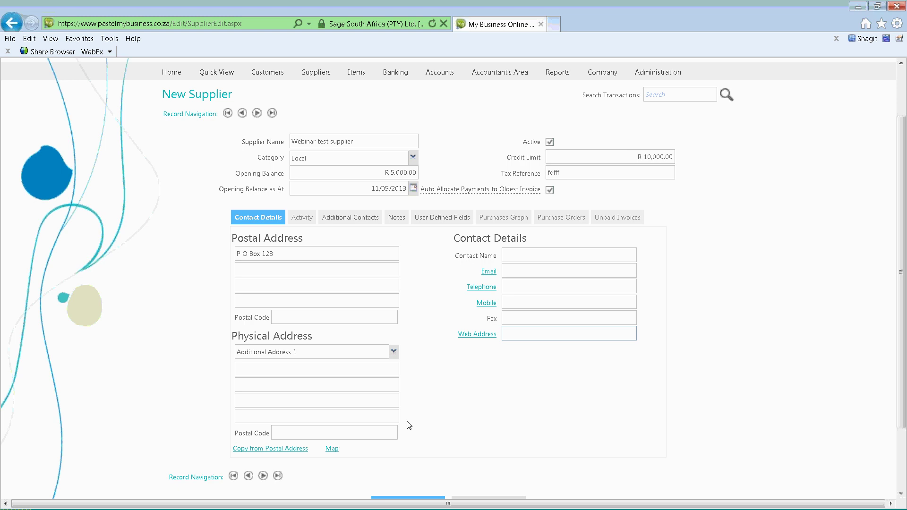
click(302, 217)
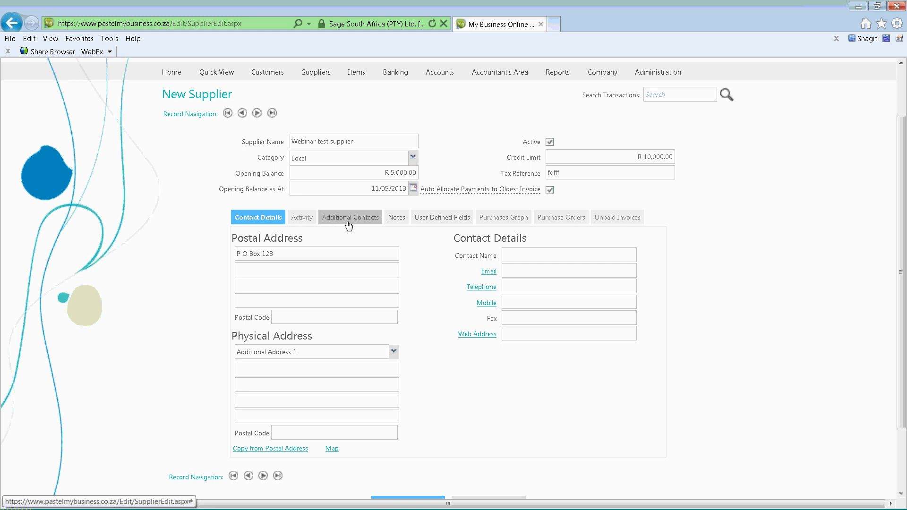
scroll(402, 352, down, 2)
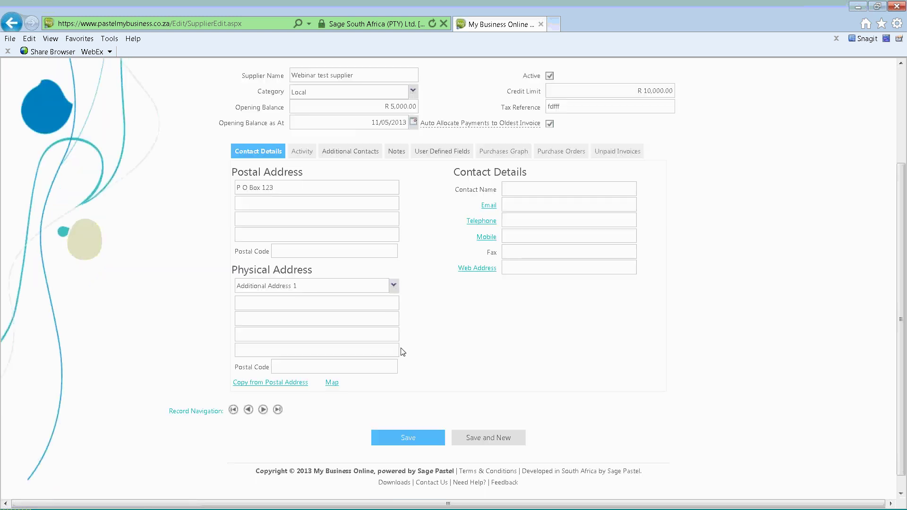
scroll(404, 354, down, 1)
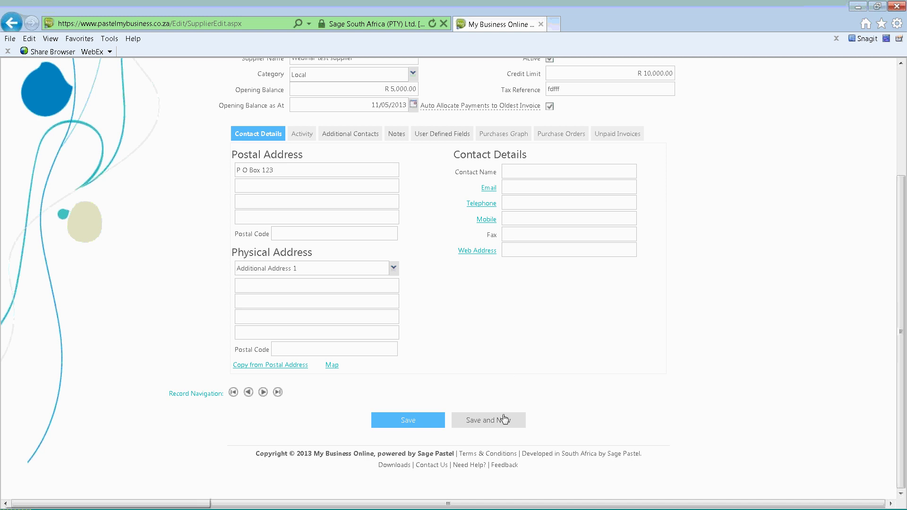
scroll(361, 336, up, 5)
Leave the new supplier form without saving and open the Eastside Bicycle Supplies record from the list of suppliers
mouse_move(320, 140)
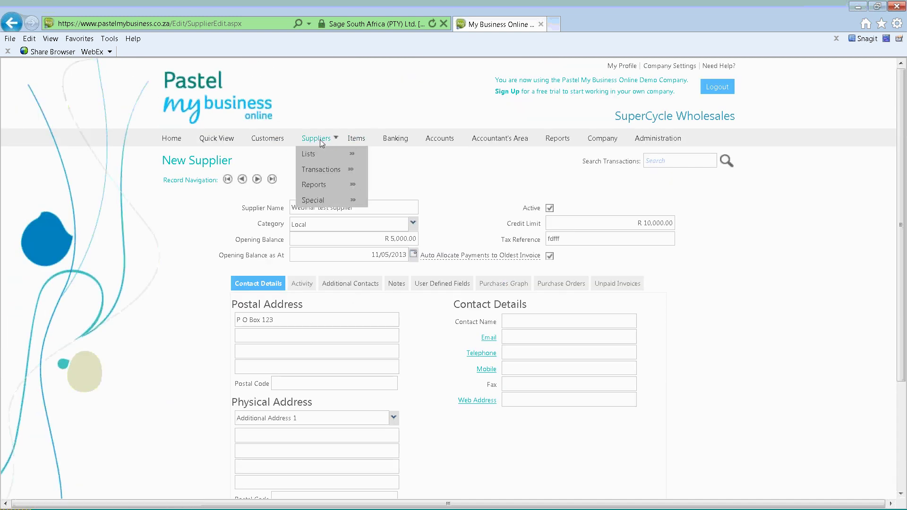
click(403, 157)
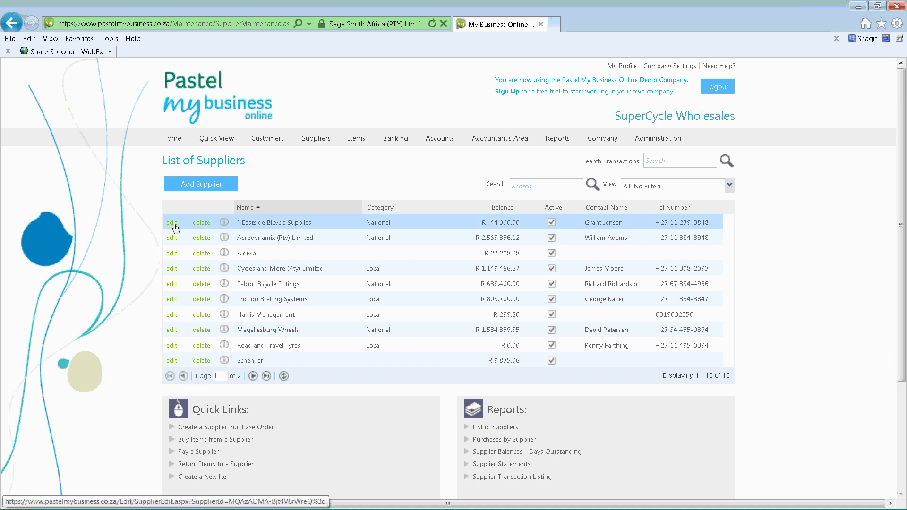
click(175, 227)
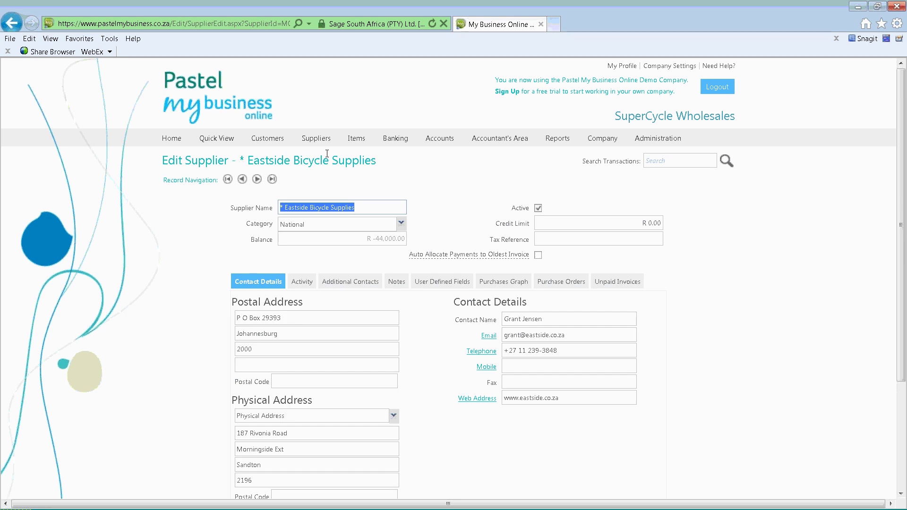
Reopen the Eastside Bicycle Supplies record from the list of suppliers and display its activity
mouse_move(322, 140)
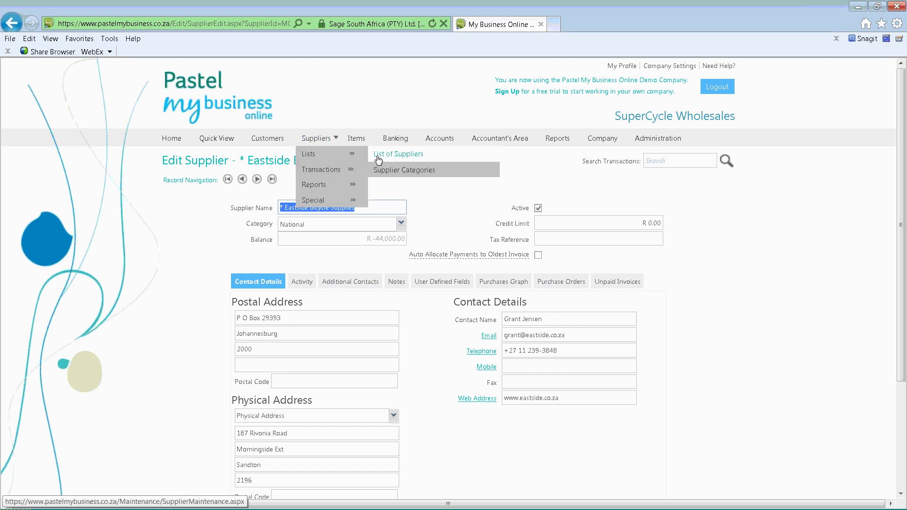
click(378, 159)
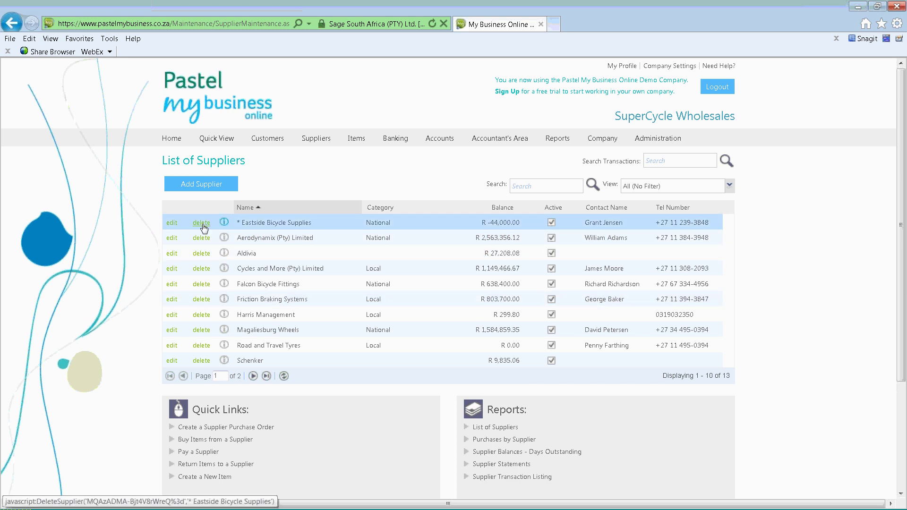
click(171, 227)
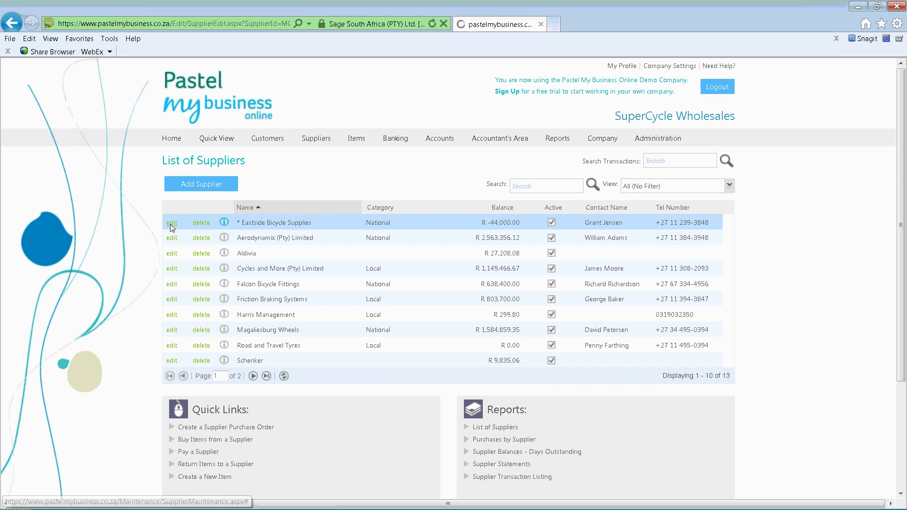
click(364, 207)
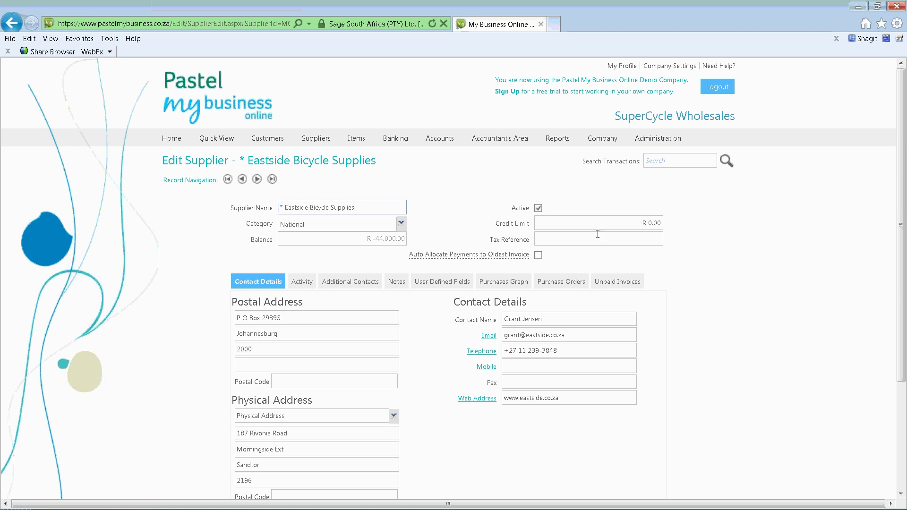
scroll(344, 348, down, 2)
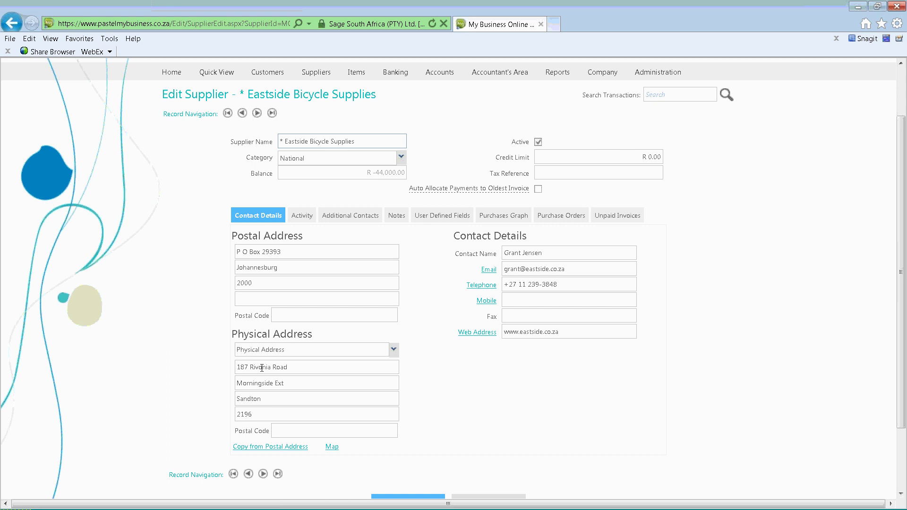
click(303, 215)
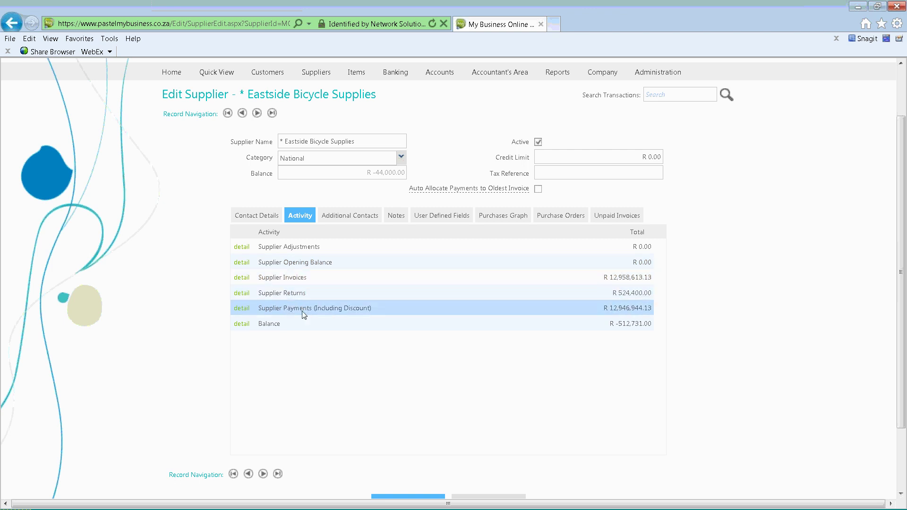
View the individual supplier payments behind the activity total and the additional contacts entry line of Eastside Bicycle Supplies
click(241, 309)
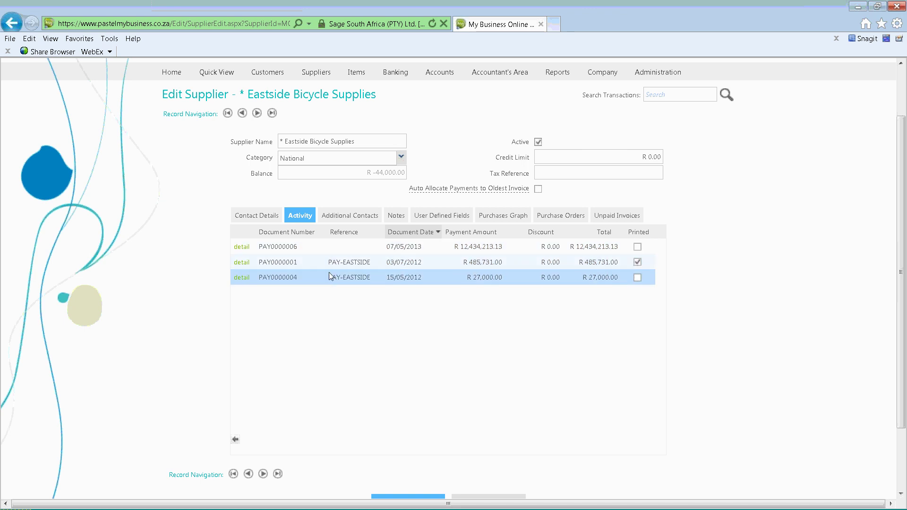
click(341, 218)
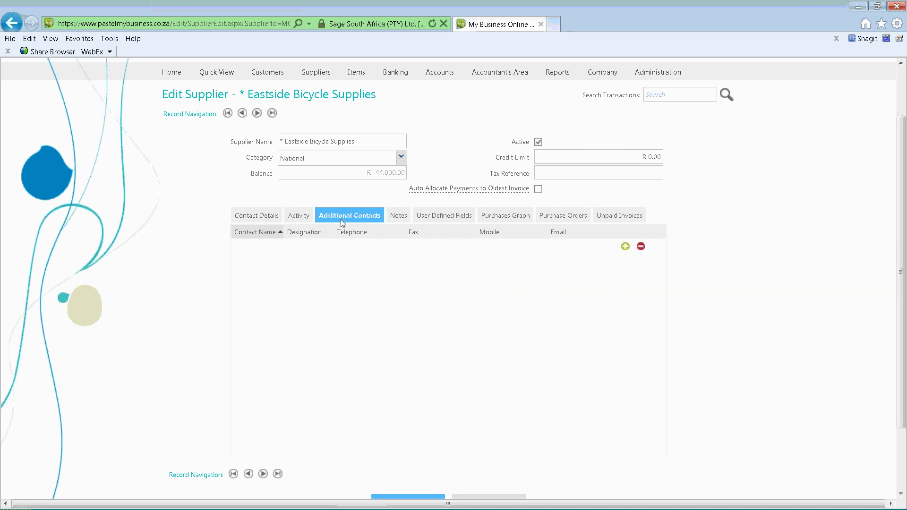
click(268, 246)
click(298, 215)
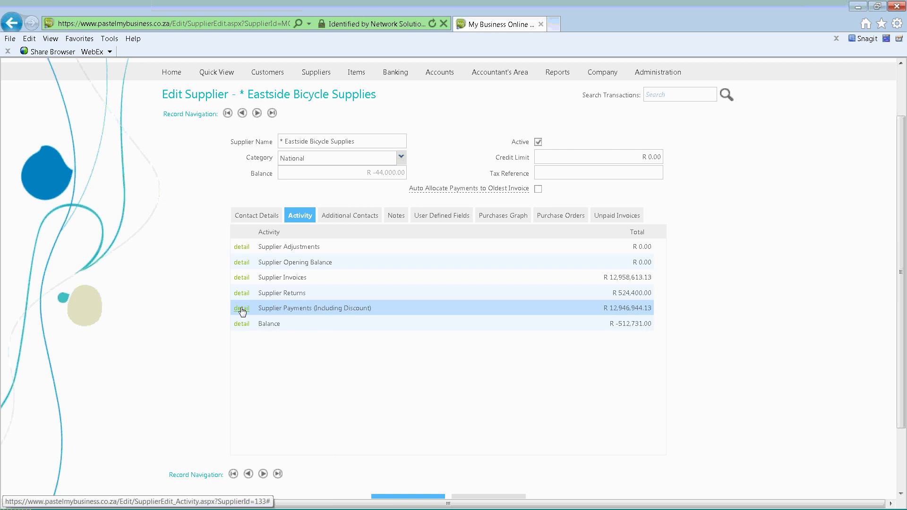
click(349, 215)
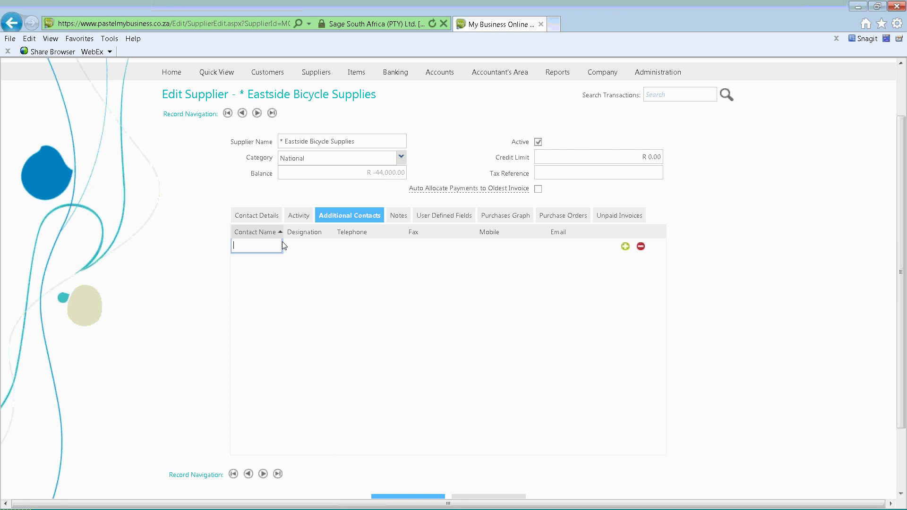
Display the supplier's notes and examine the action date and subject fields of the blank note entry
click(396, 215)
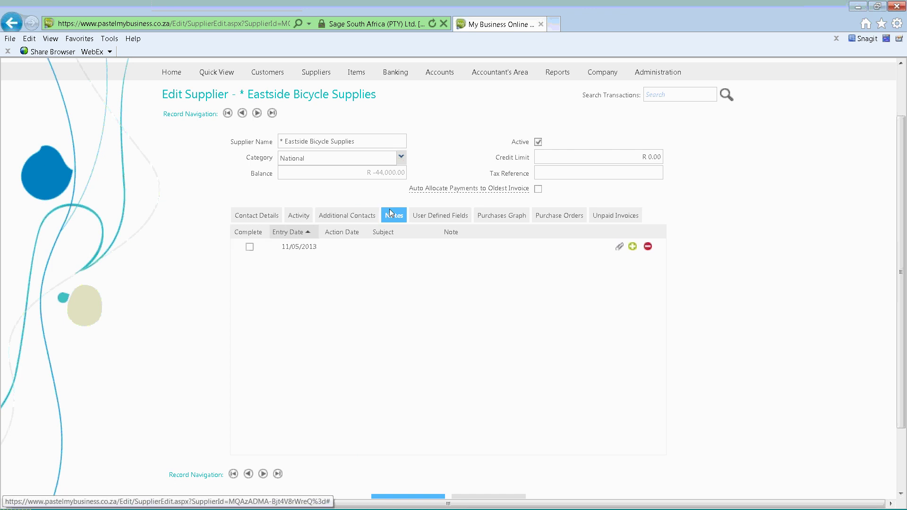
click(361, 247)
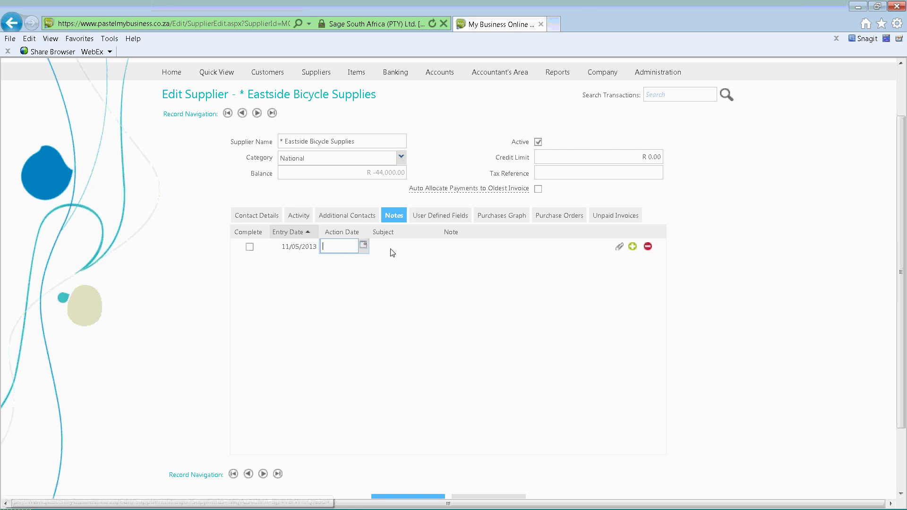
click(385, 250)
click(352, 243)
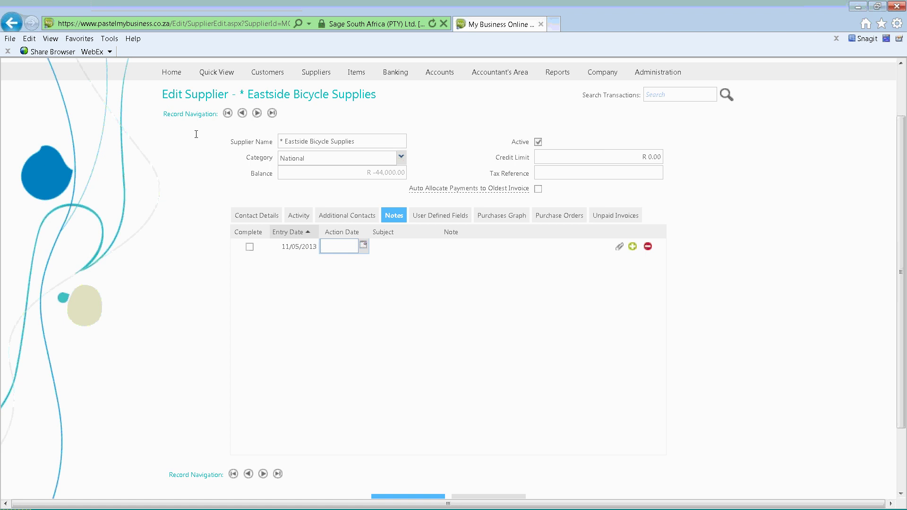
Enter Johannesburg in Text Field 1 of the supplier's user defined fields
click(418, 218)
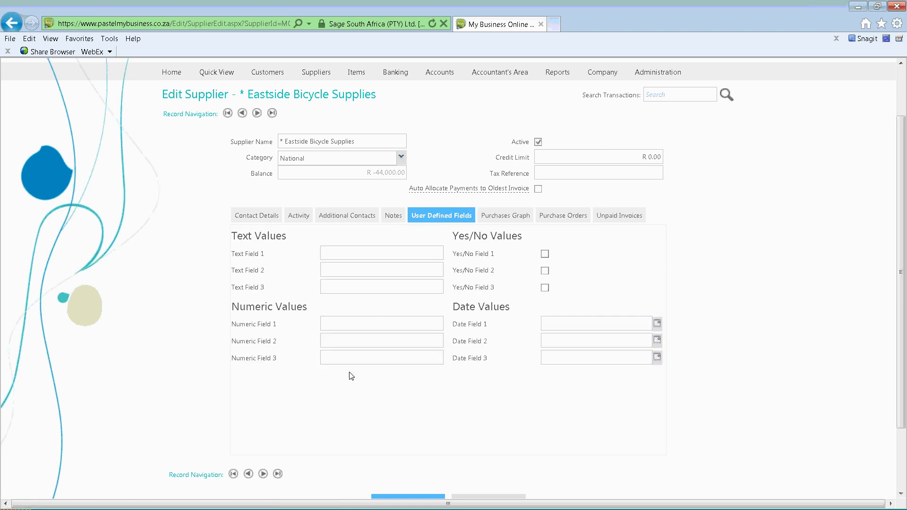
scroll(306, 367, up, 2)
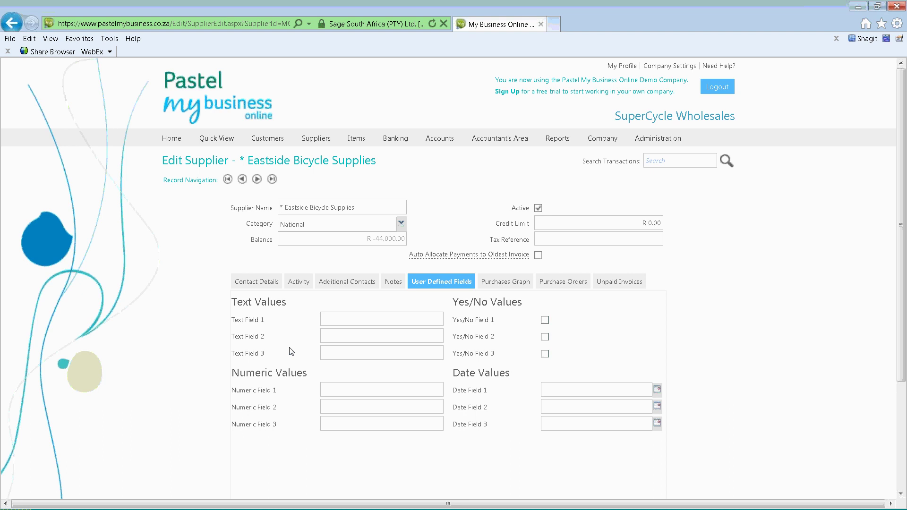
click(343, 387)
drag(264, 319, 231, 319)
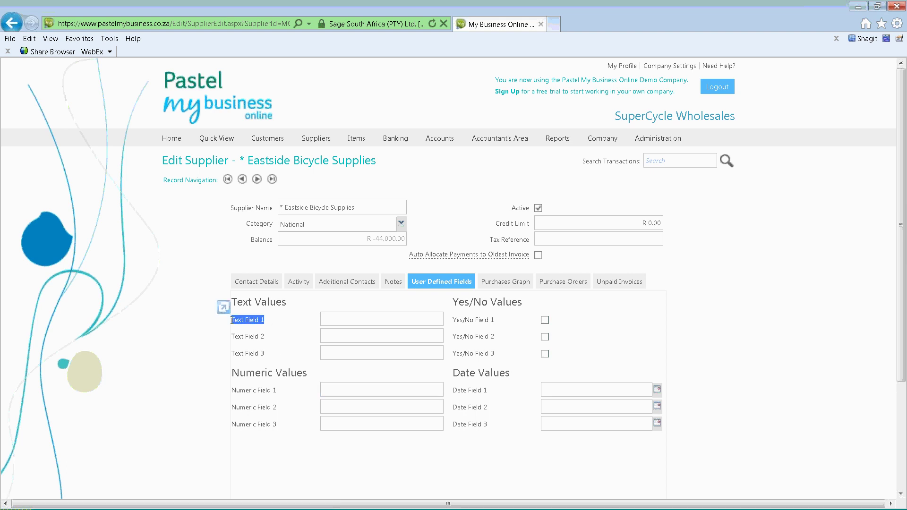
click(329, 320)
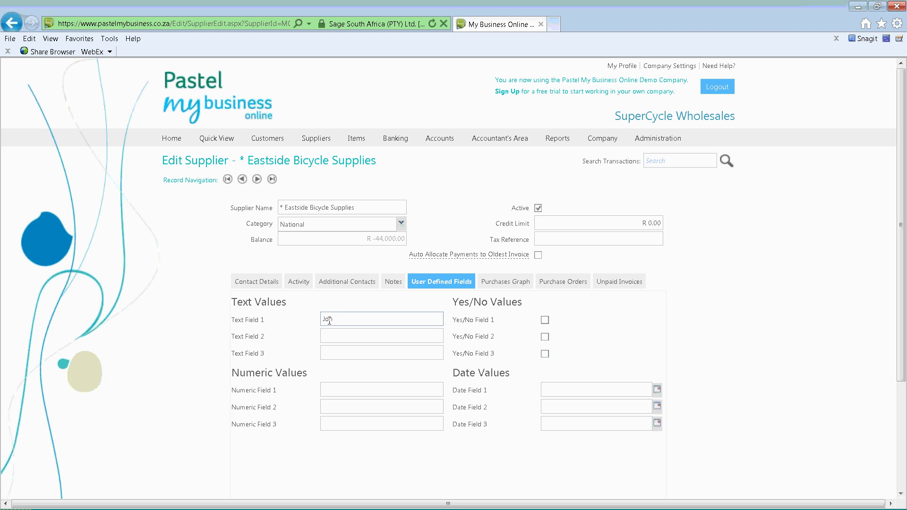
text(Johannesburg)
key(Tab)
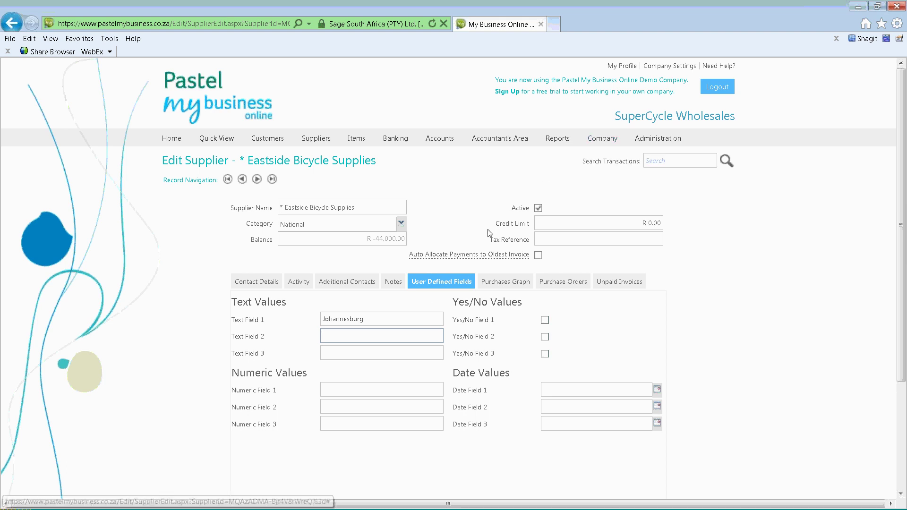
mouse_move(591, 146)
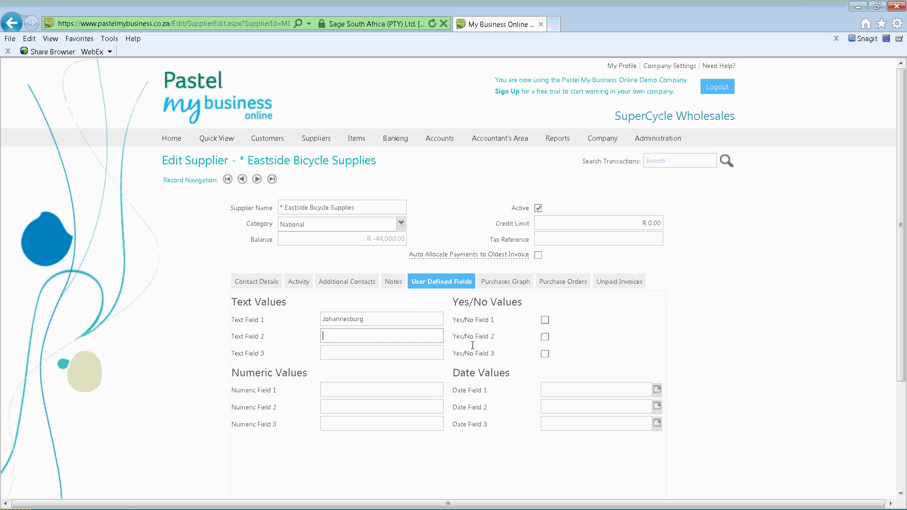
Examine the supplier's purchases graph, drill down into May 2012 and one of its days, and return to the yearly comparison
click(499, 287)
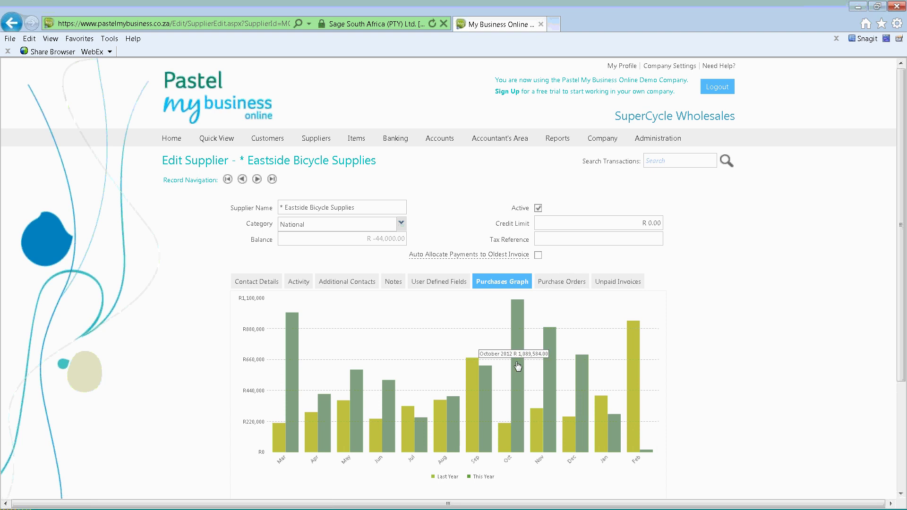
click(357, 398)
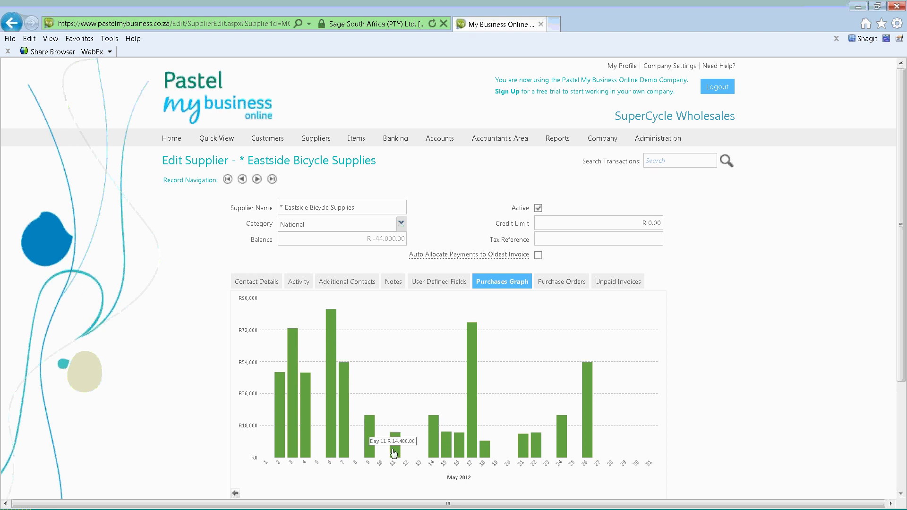
click(308, 427)
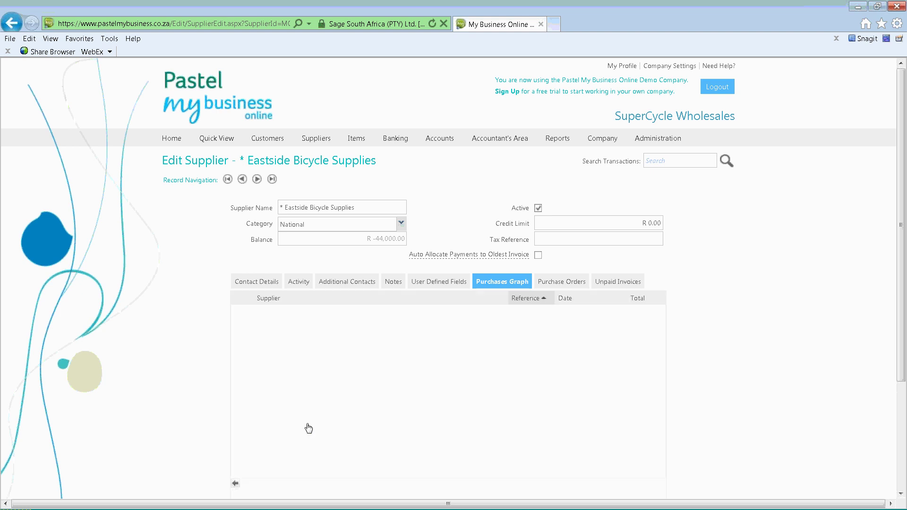
click(235, 486)
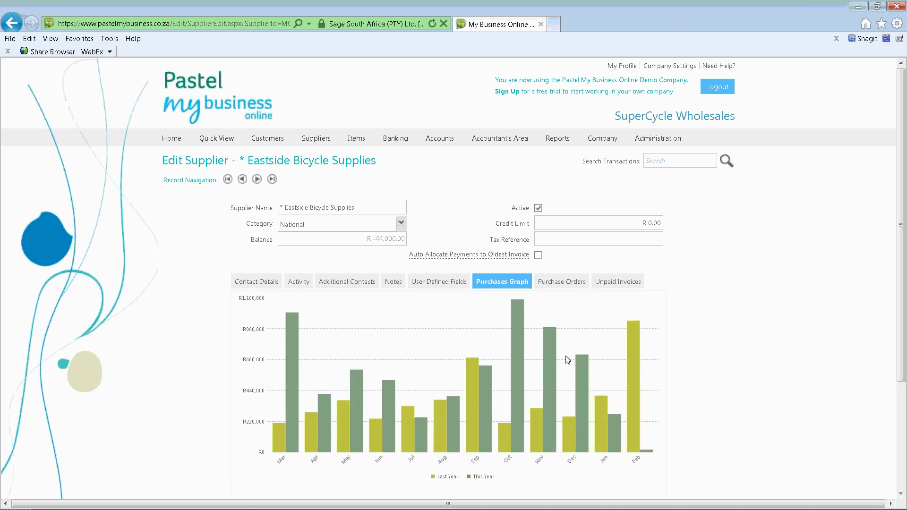
Review the supplier's purchase orders and its unpaid invoices, including the options for printing and emailing invoices
click(561, 280)
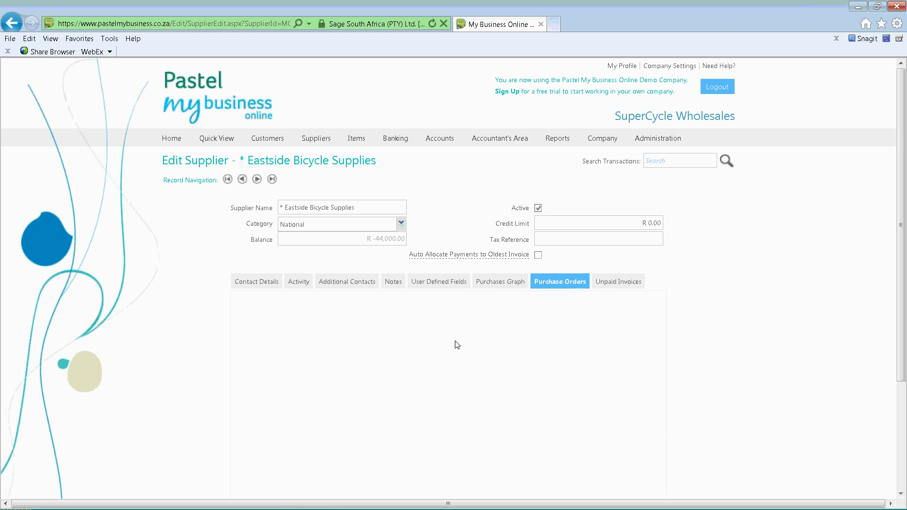
click(629, 284)
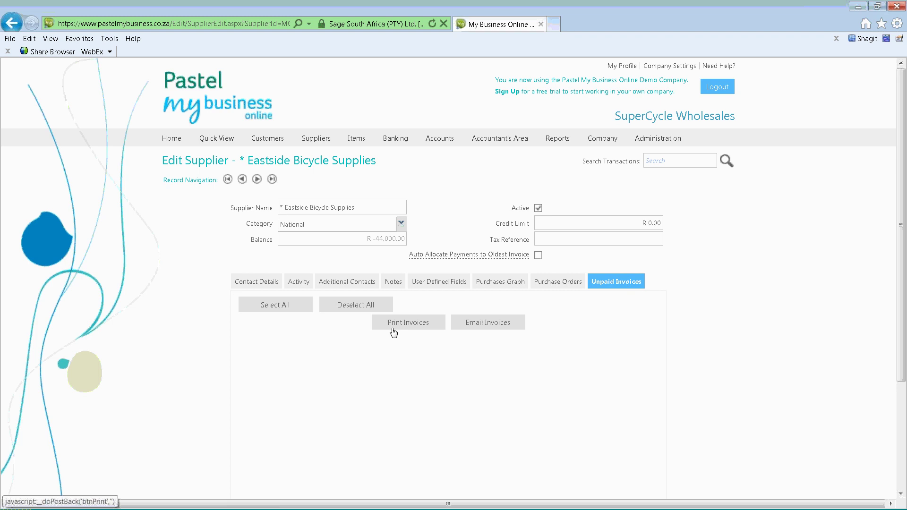
click(393, 323)
scroll(331, 345, down, 1)
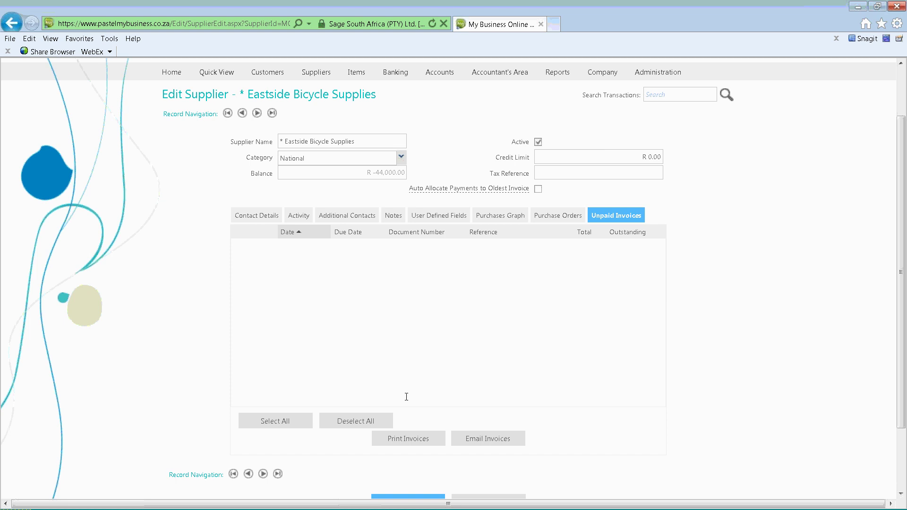
scroll(407, 397, up, 2)
Add a new supplier purchase order and choose Road and Travel Tyres as its supplier
mouse_move(313, 142)
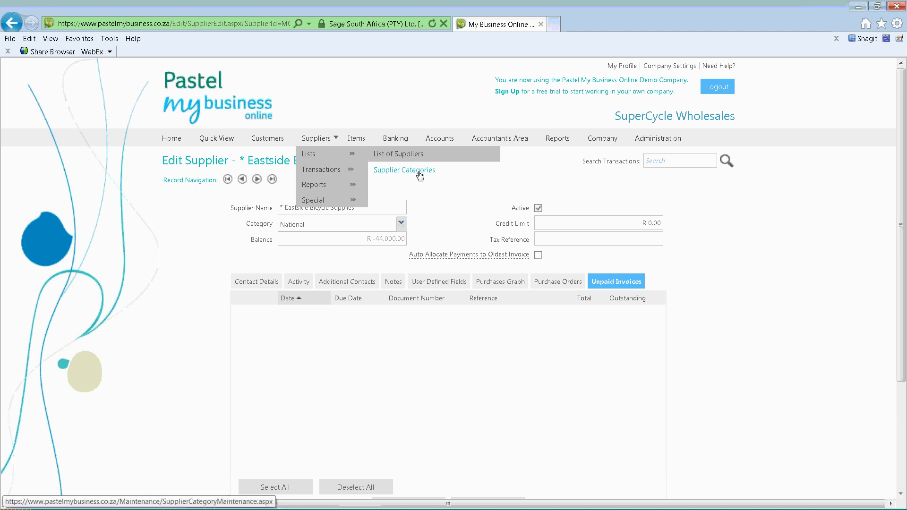
mouse_move(329, 169)
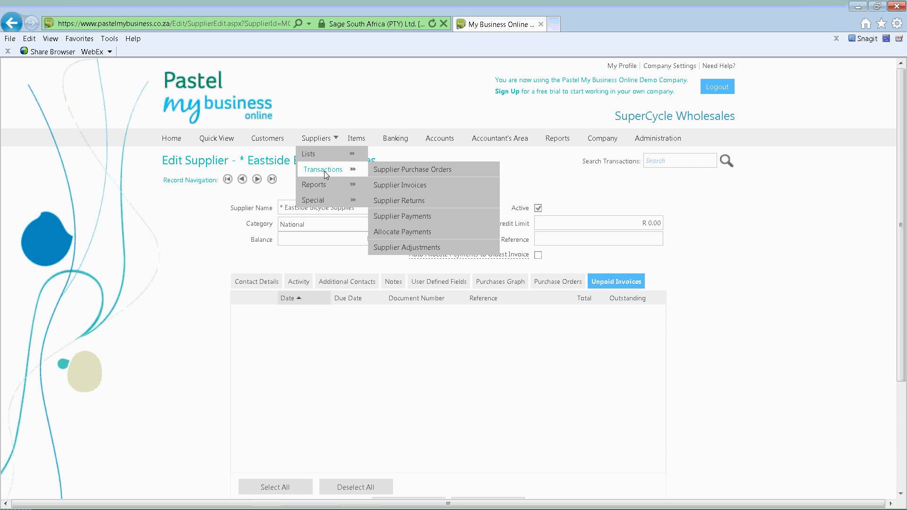
click(415, 174)
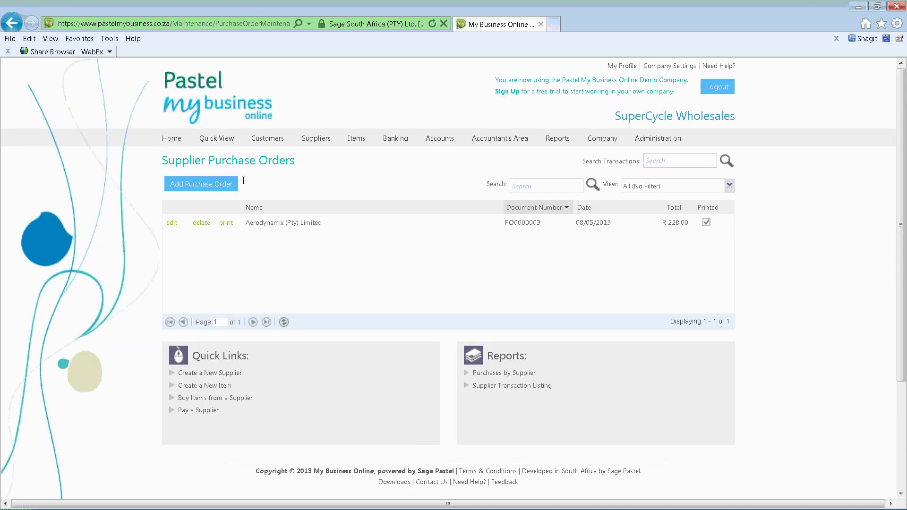
click(198, 188)
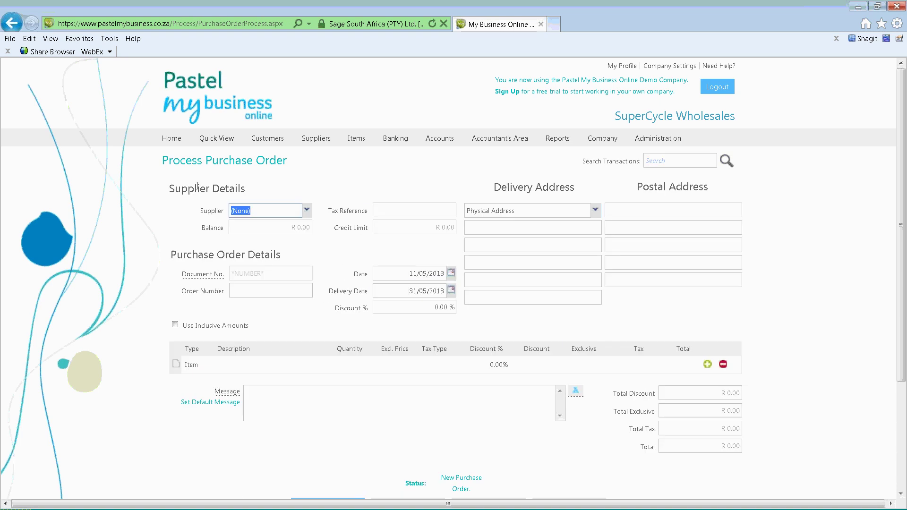
click(307, 209)
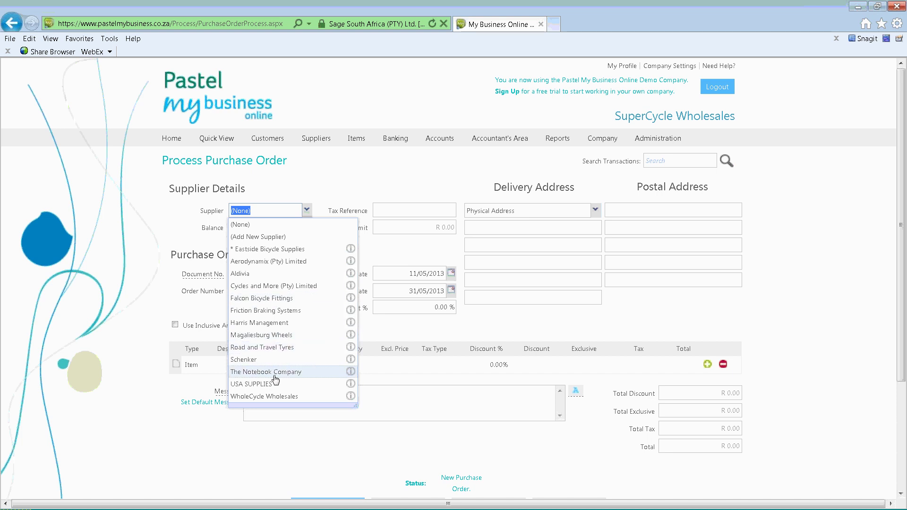
click(275, 349)
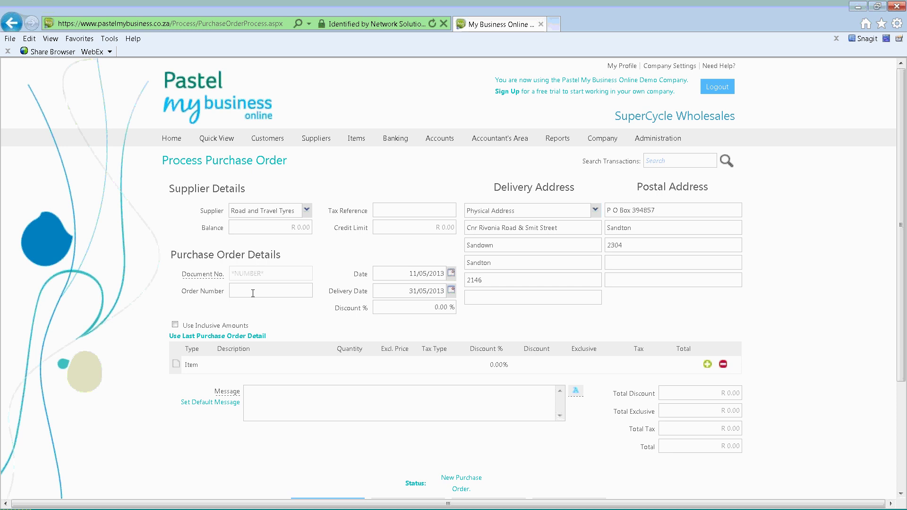
Try Additional Address 1 as the purchase order's delivery address and switch back to Physical Address
click(221, 291)
click(397, 209)
click(591, 213)
click(584, 235)
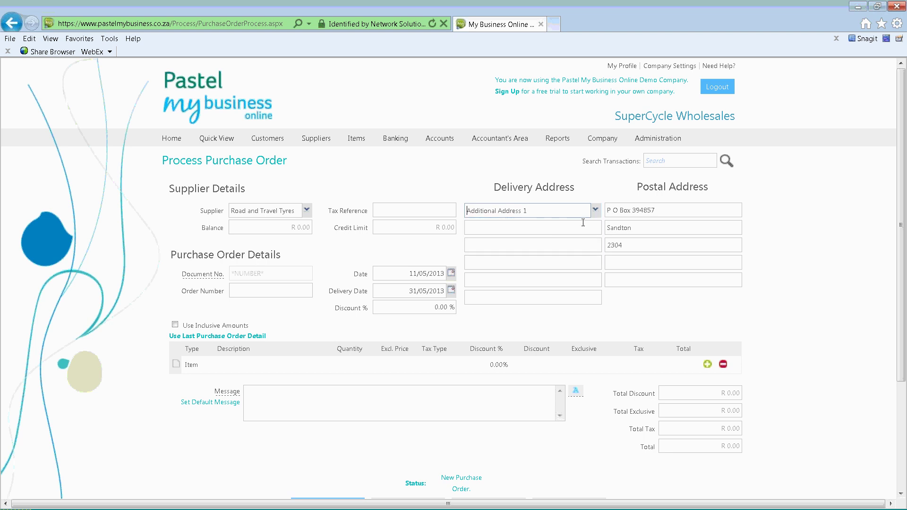
click(594, 210)
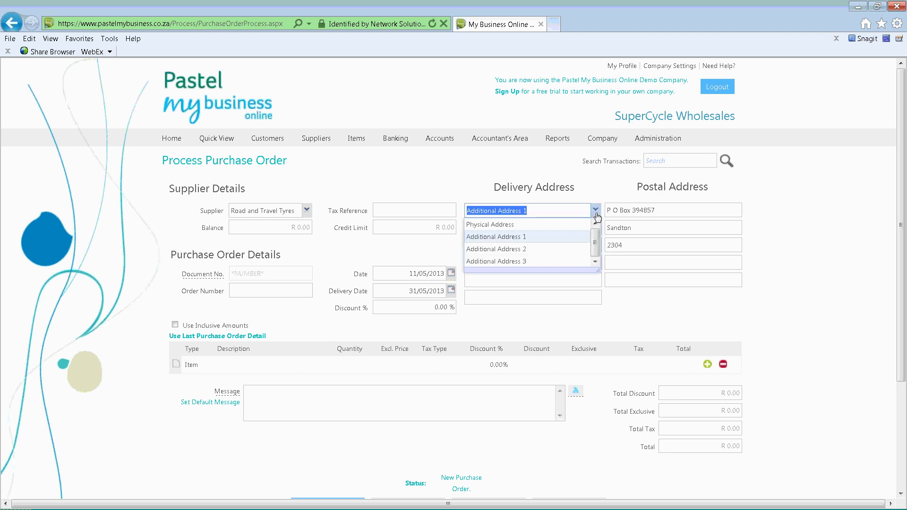
click(547, 237)
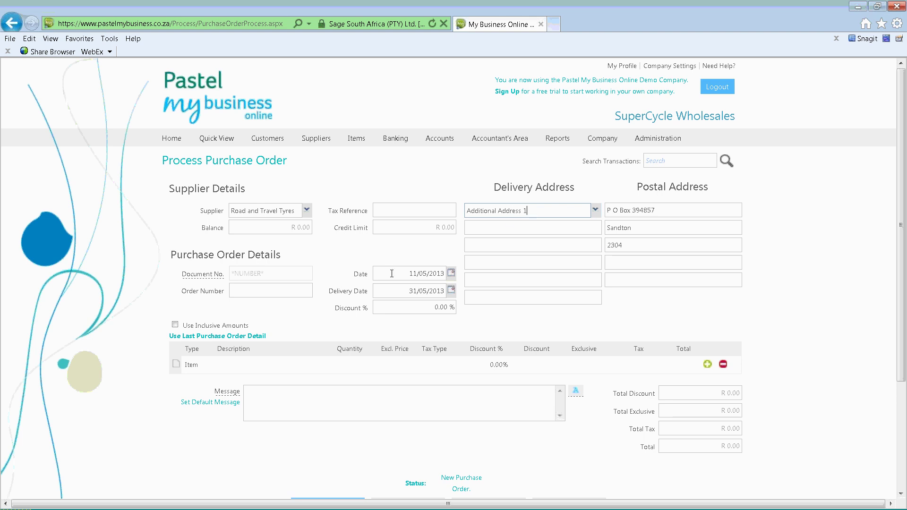
click(595, 210)
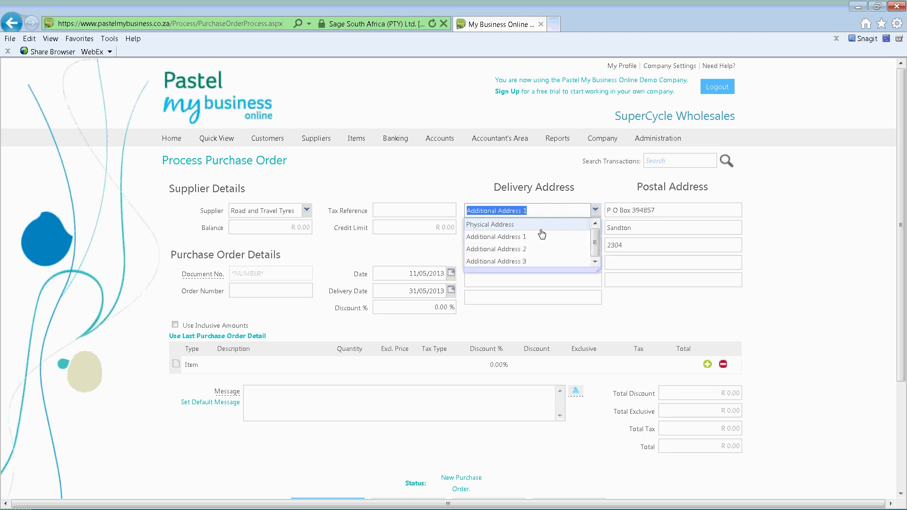
click(532, 228)
Check the order and line discount fields and turn on inclusive amounts for the purchase order
click(397, 312)
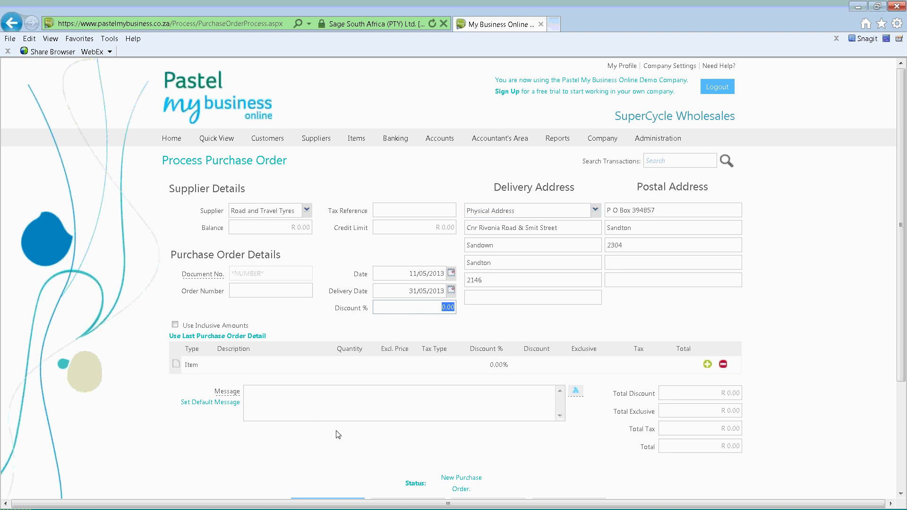
click(472, 364)
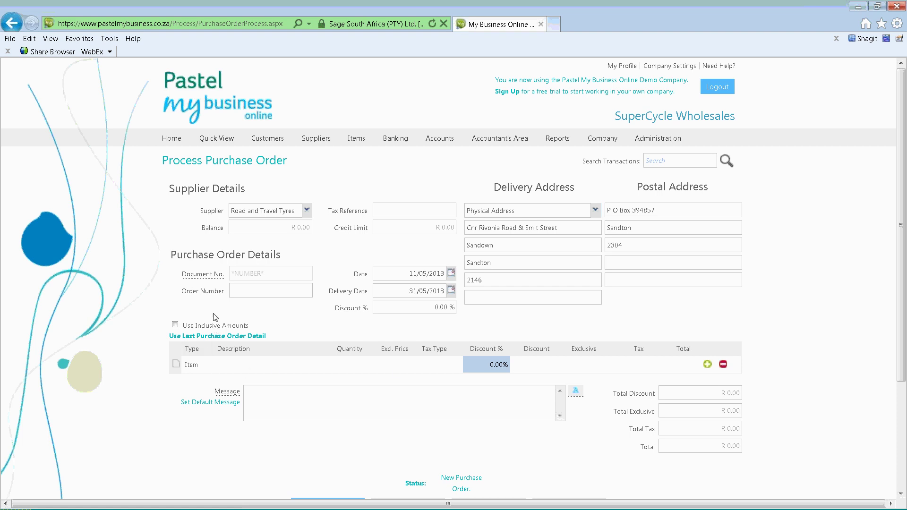
click(176, 325)
Add an Item line for Bicycle Pump to the purchase order with a quantity of 30
click(201, 367)
click(207, 365)
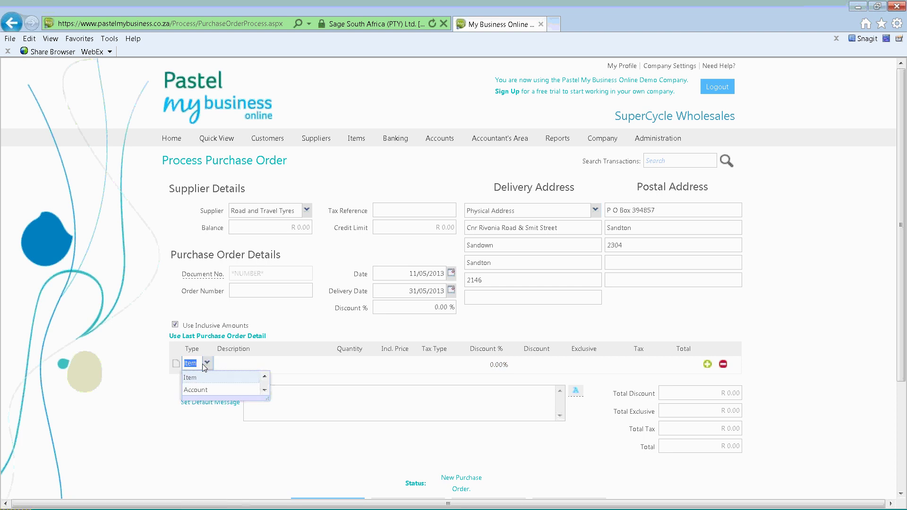
click(207, 376)
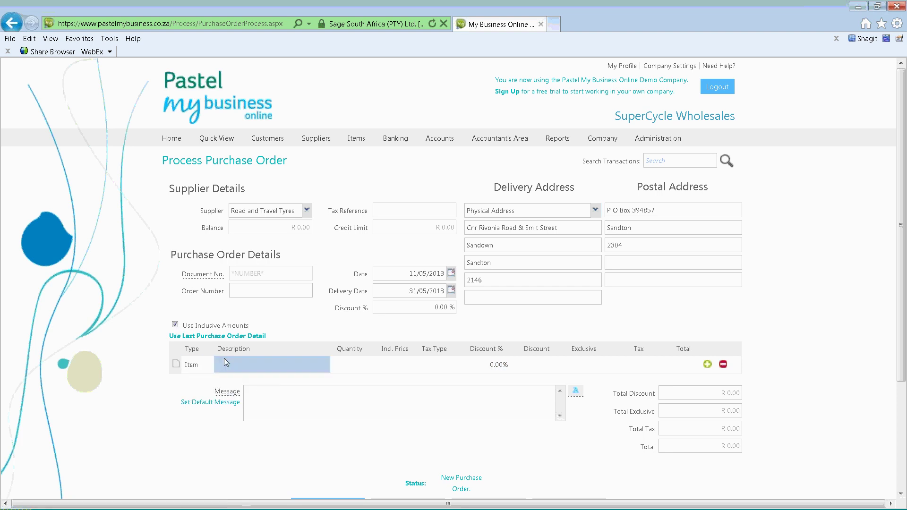
click(323, 368)
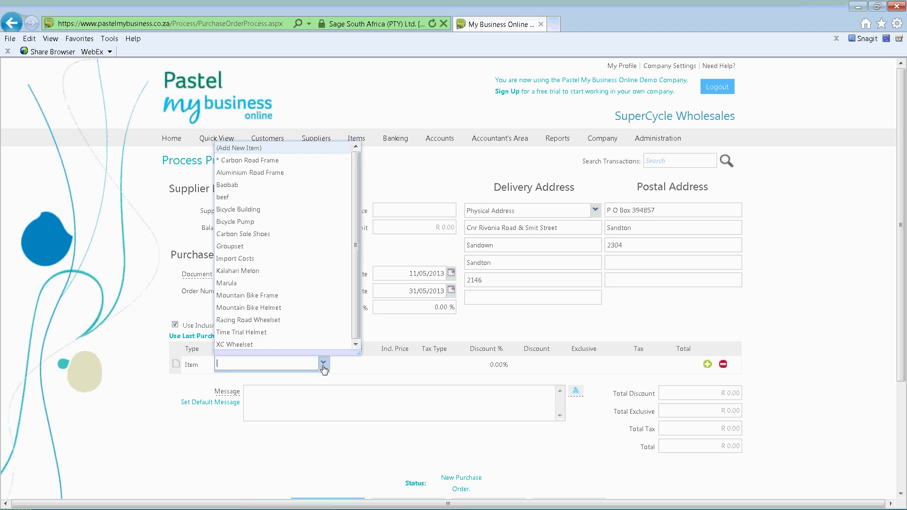
click(291, 228)
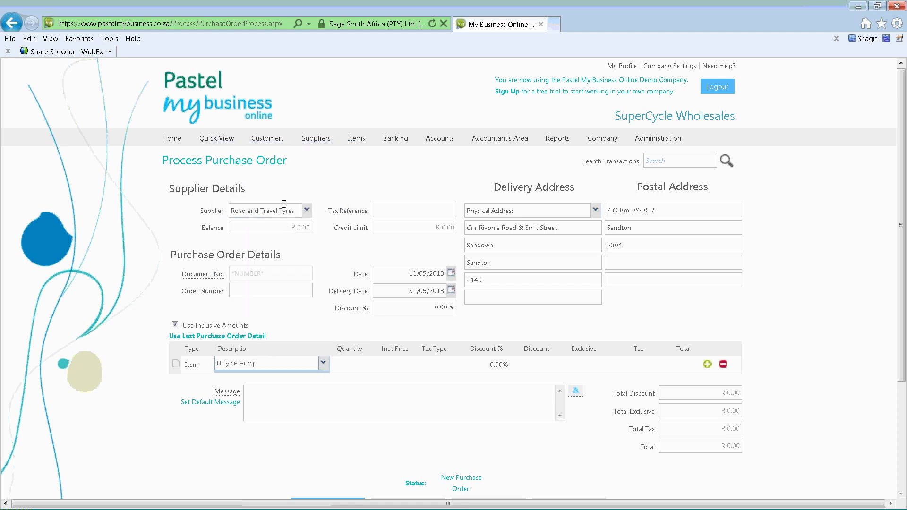
click(344, 362)
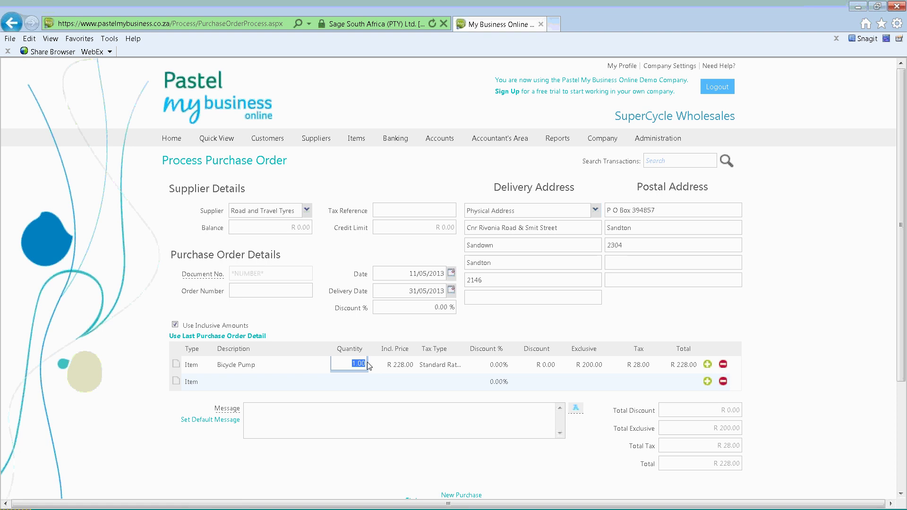
text(30)
key(Tab)
key(Tab)
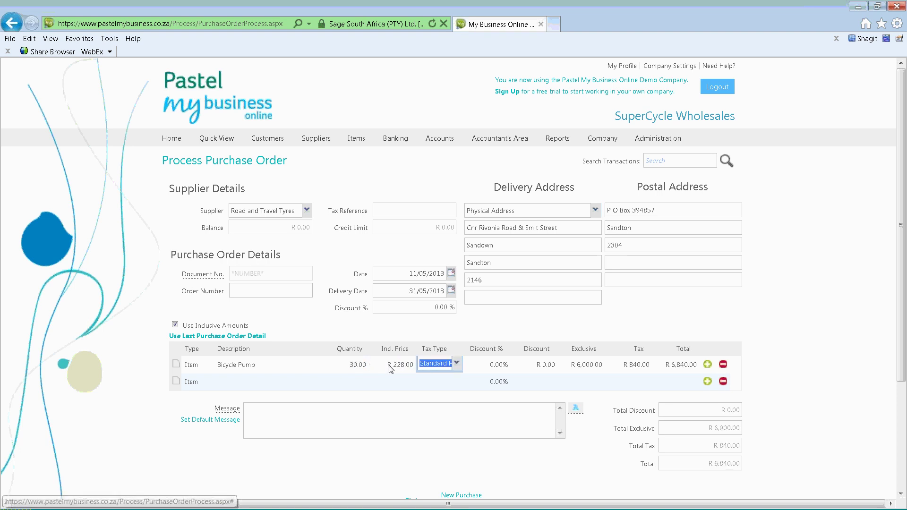
key(Tab)
key(Tab)
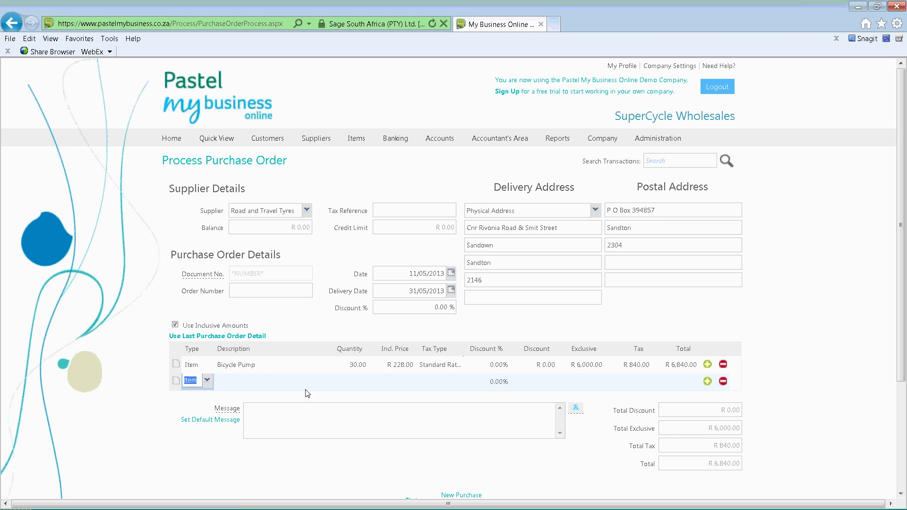
Add the comment lines "10 X Pink", "10 X orange" and "10 X blue" to the Bicycle Pump line
click(177, 364)
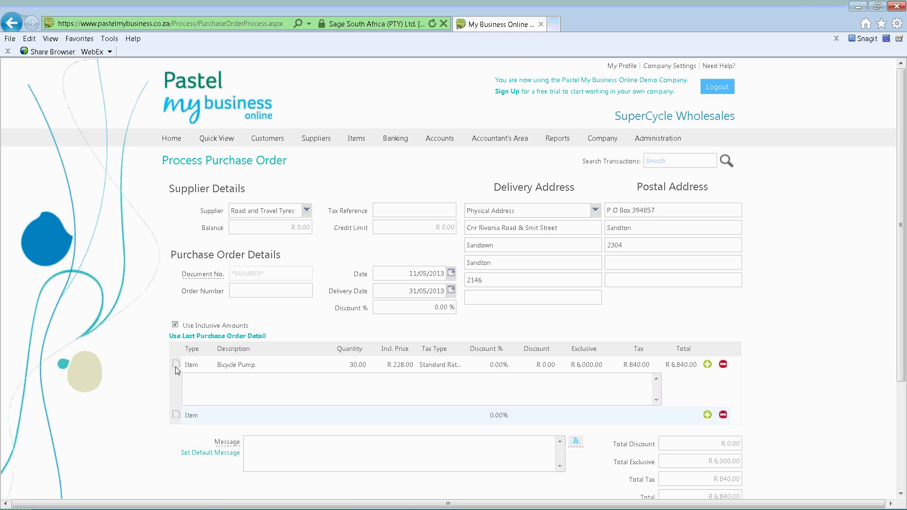
click(192, 376)
text(10)
text(10)
scroll(290, 382, down, 3)
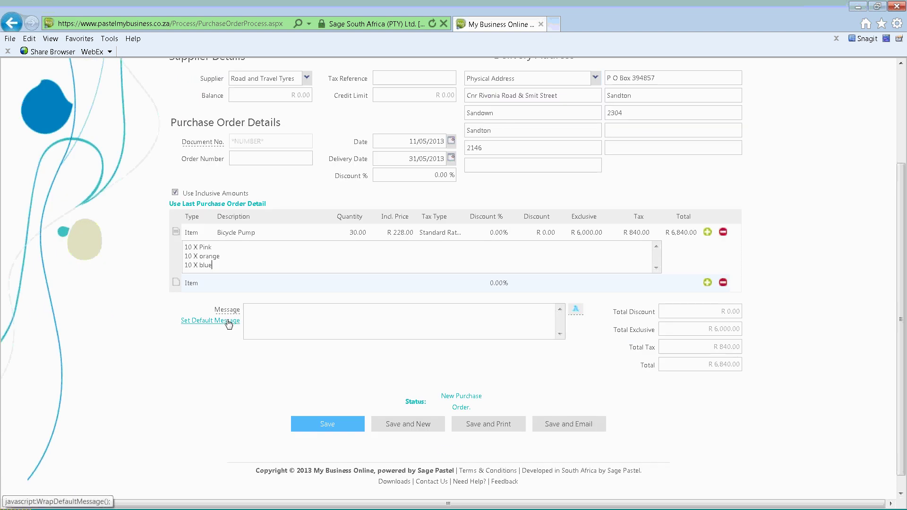
Create a document message described as "dfghh" with the text "shdfljhdifvgkncdvdfvg" and apply it to the purchase order
click(578, 311)
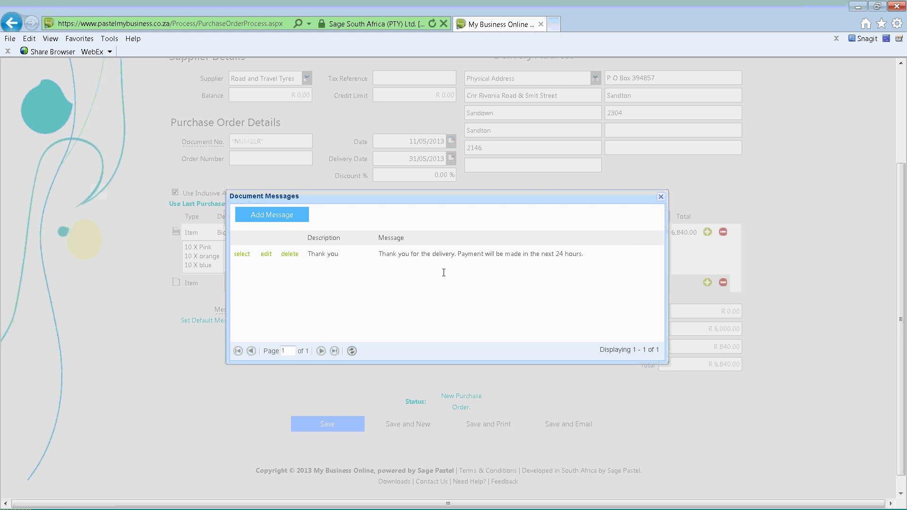
click(275, 216)
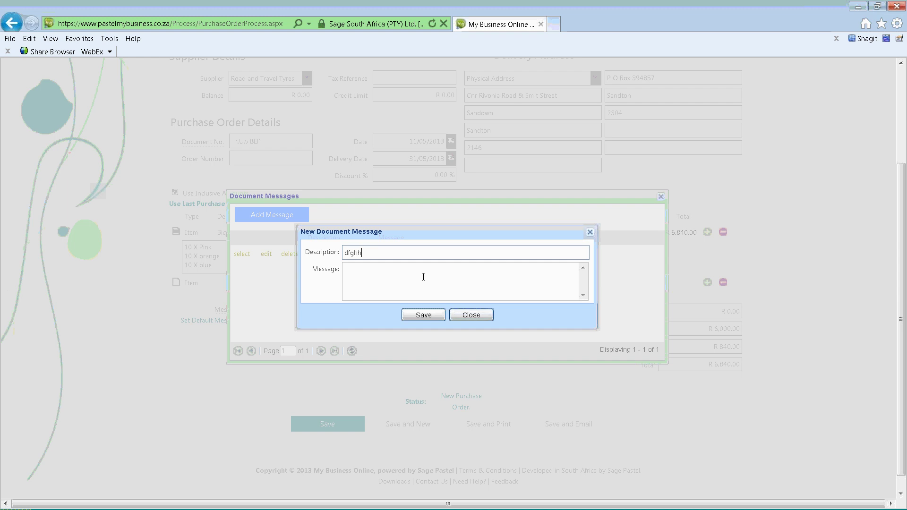
click(423, 277)
text(shdfljhdifvgkncdvdfvg)
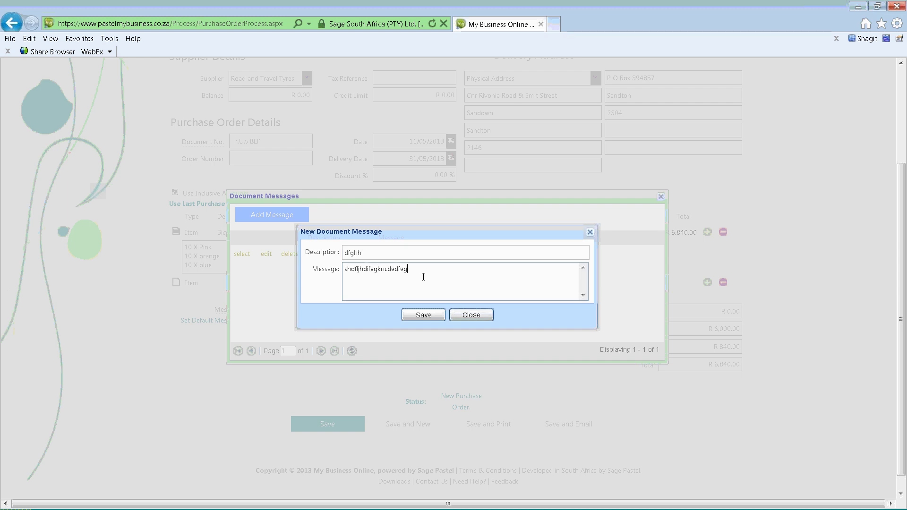
click(416, 315)
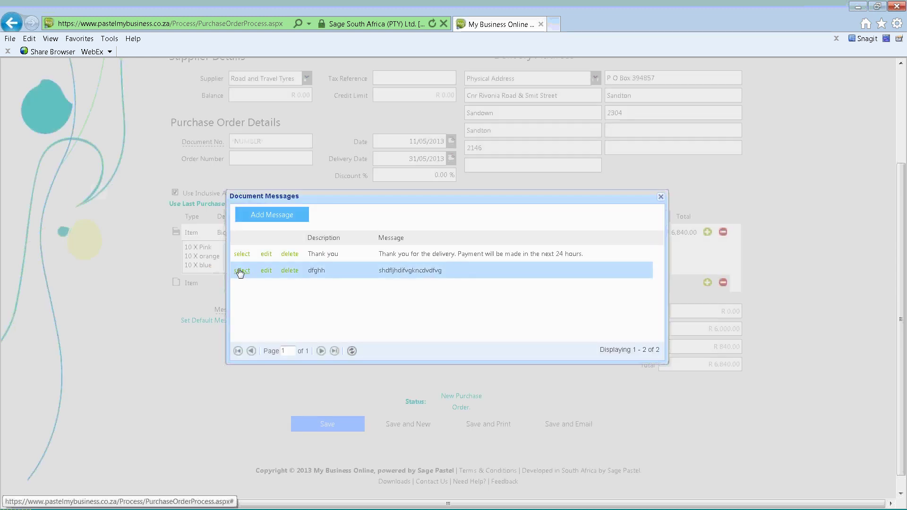
click(242, 270)
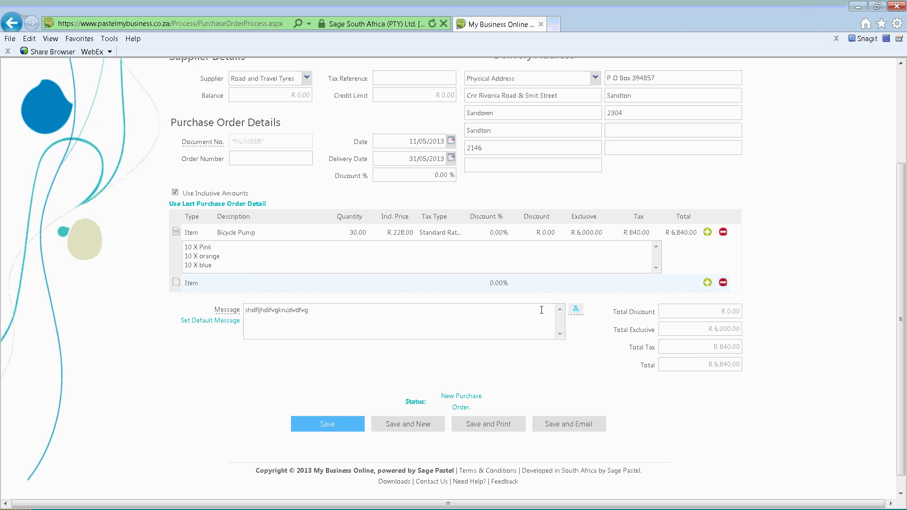
Replace the order's message with the saved Thank you message and look at the default message settings without saving any
click(576, 310)
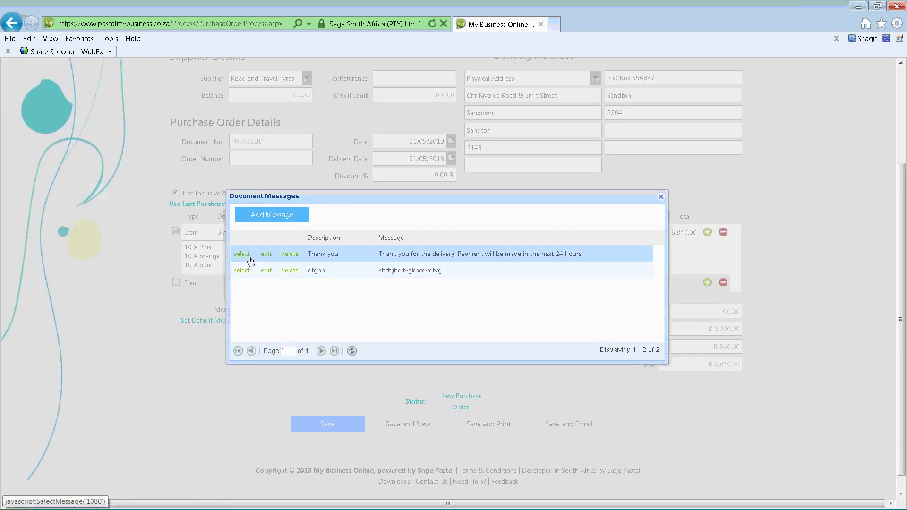
click(242, 255)
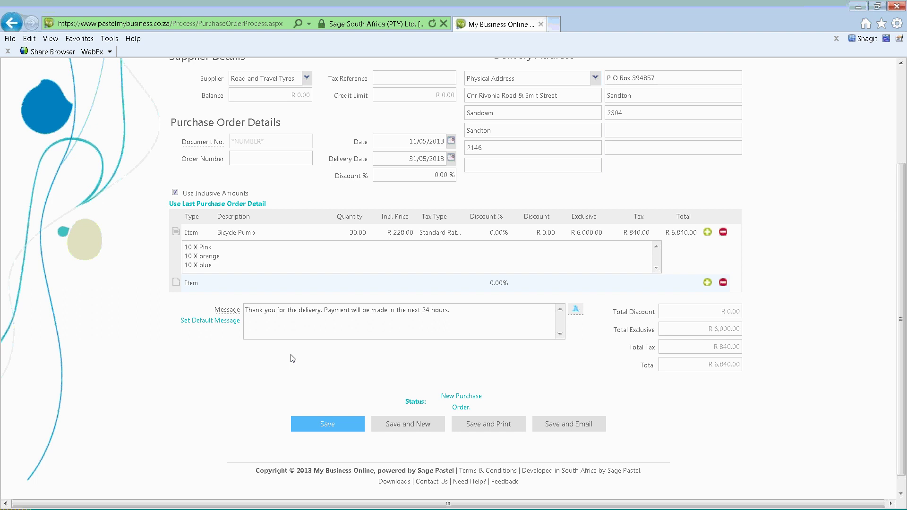
click(204, 322)
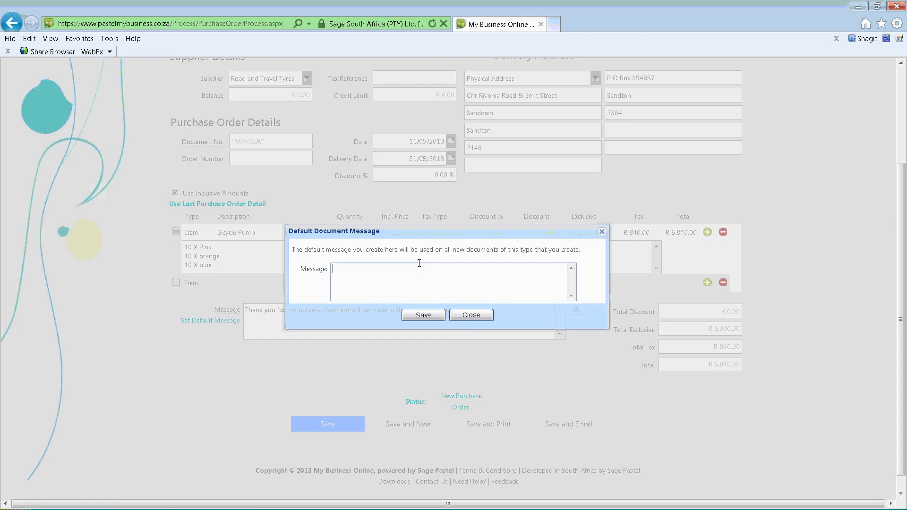
click(478, 316)
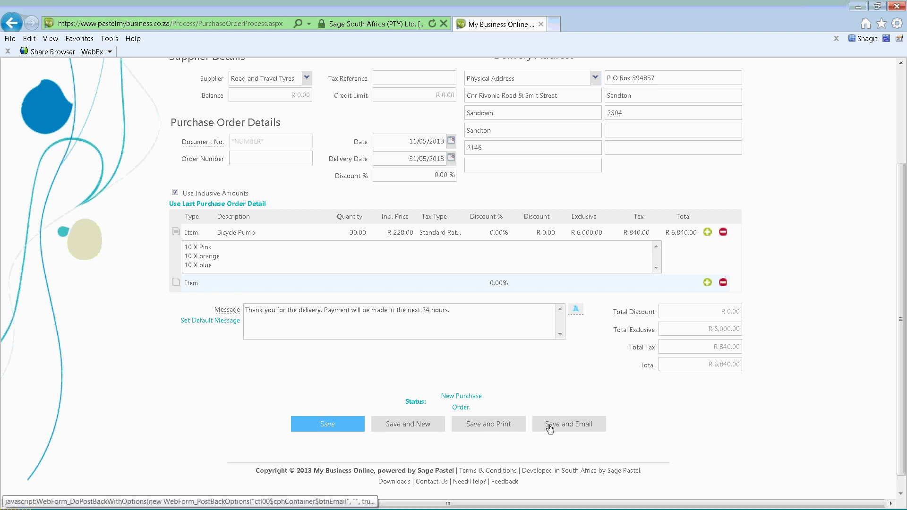
Save the purchase order for printing and review the line comments, message and totals on the document
click(492, 424)
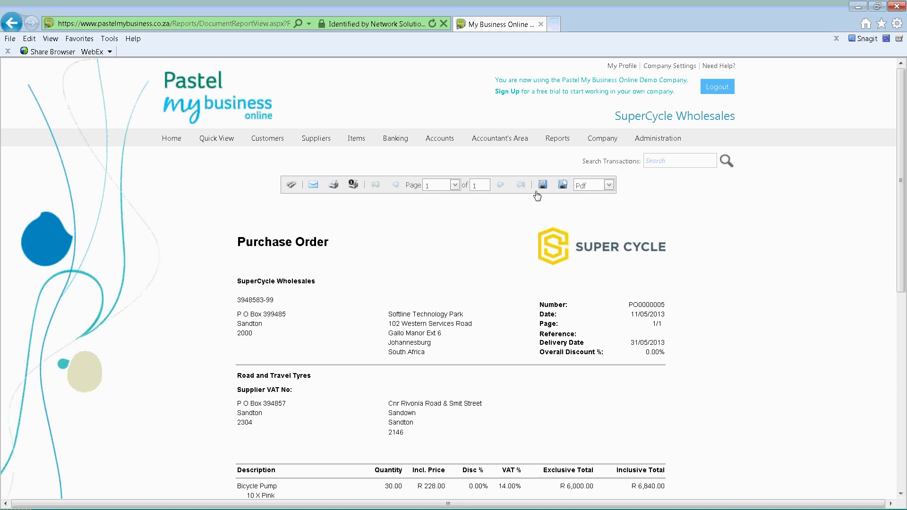
scroll(537, 195, down, 3)
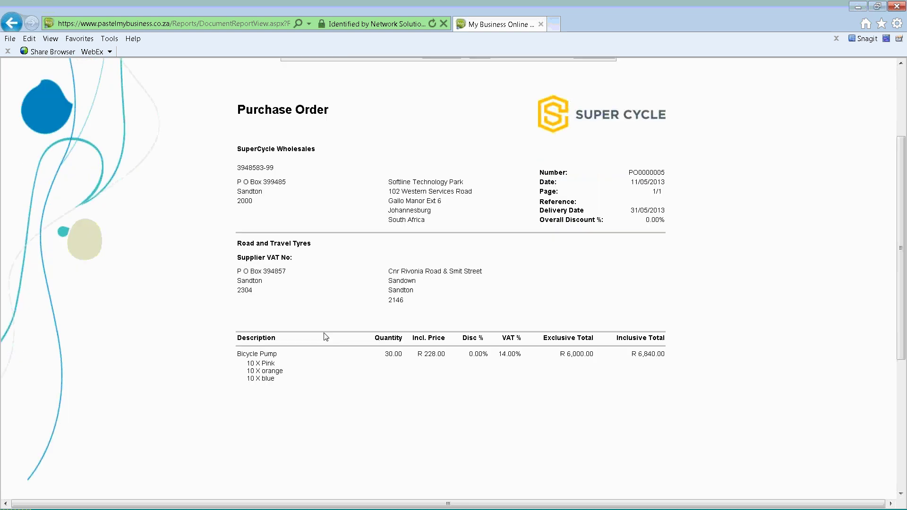
drag(272, 380, 247, 363)
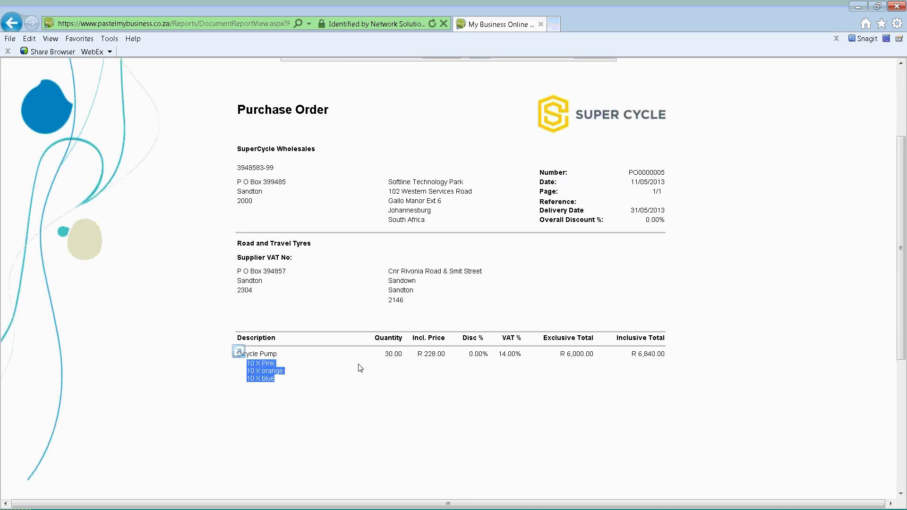
scroll(435, 368, down, 3)
scroll(437, 370, down, 3)
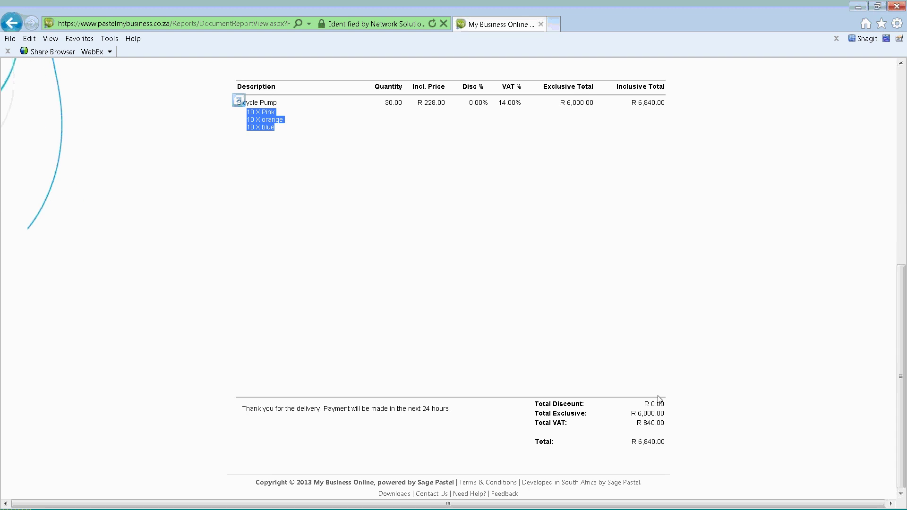
scroll(388, 416, up, 10)
mouse_move(316, 139)
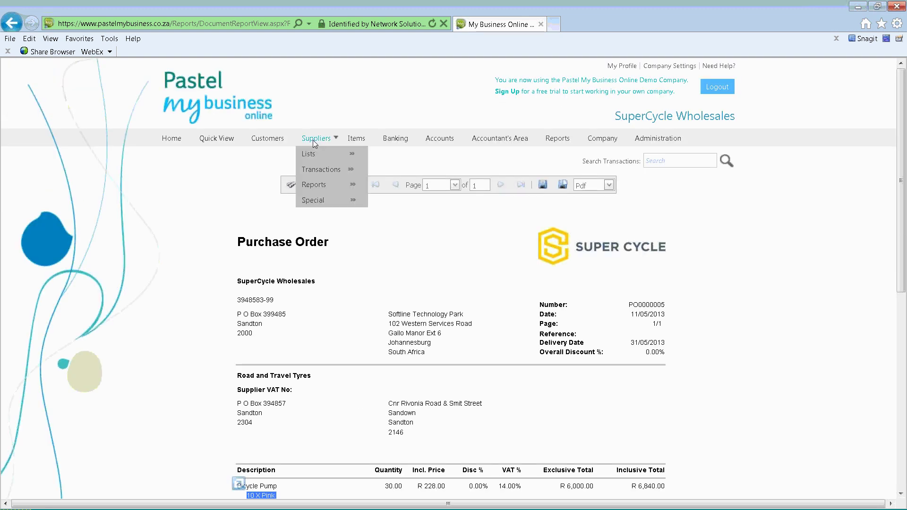
mouse_move(318, 170)
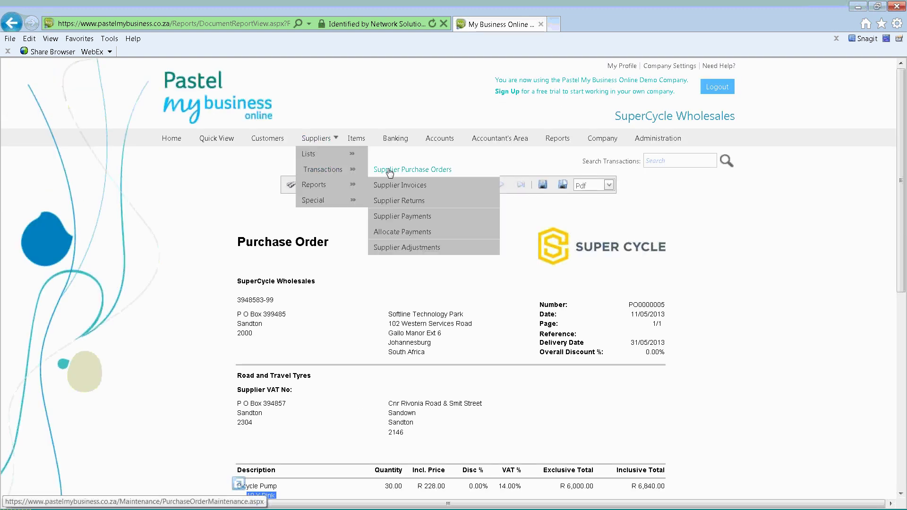
click(433, 190)
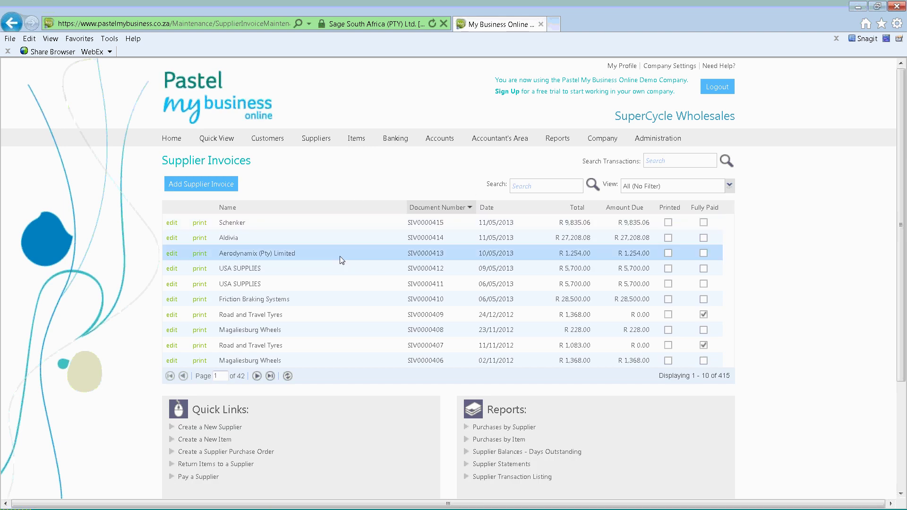
click(203, 188)
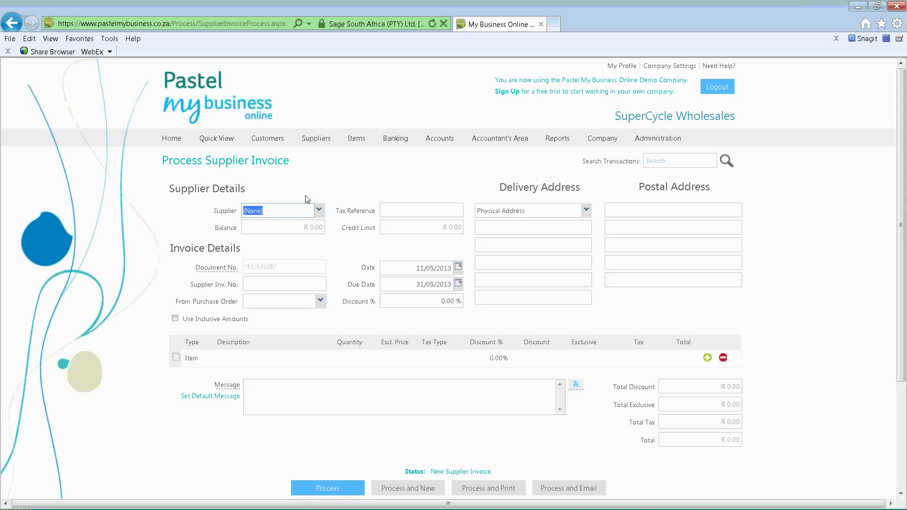
click(319, 209)
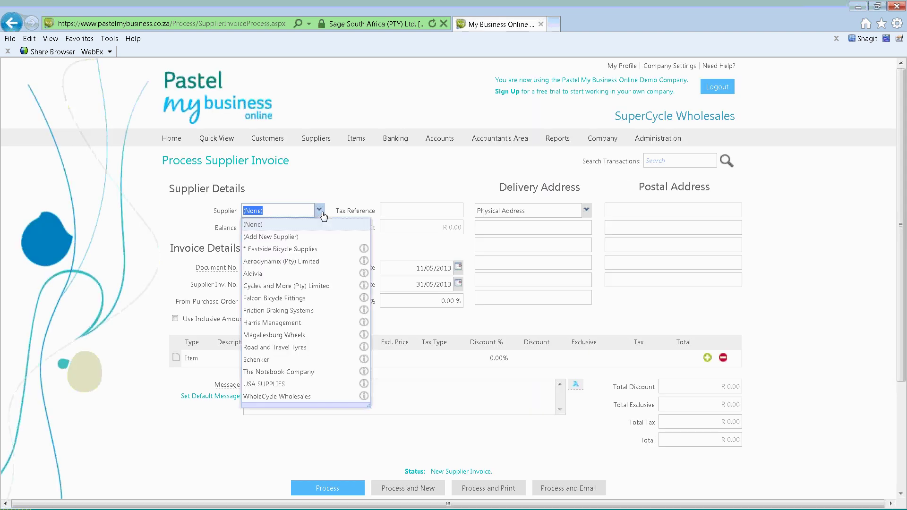
click(285, 252)
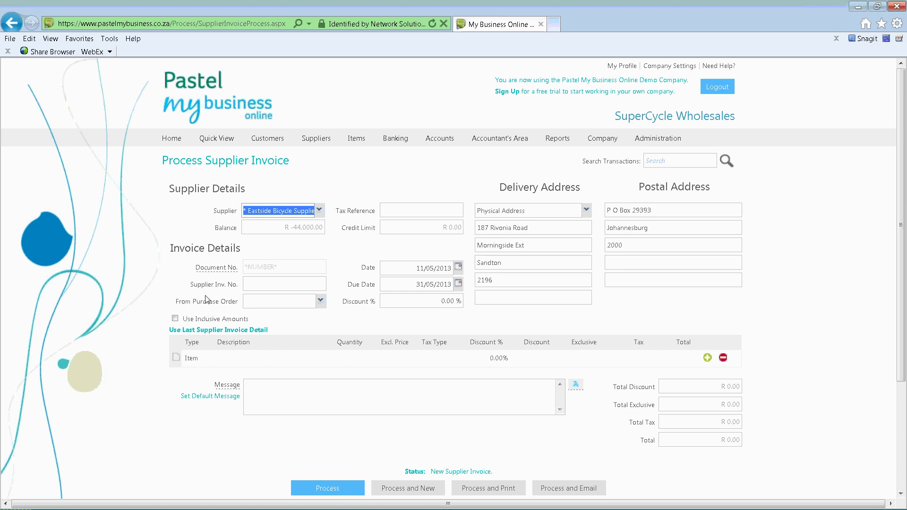
click(322, 307)
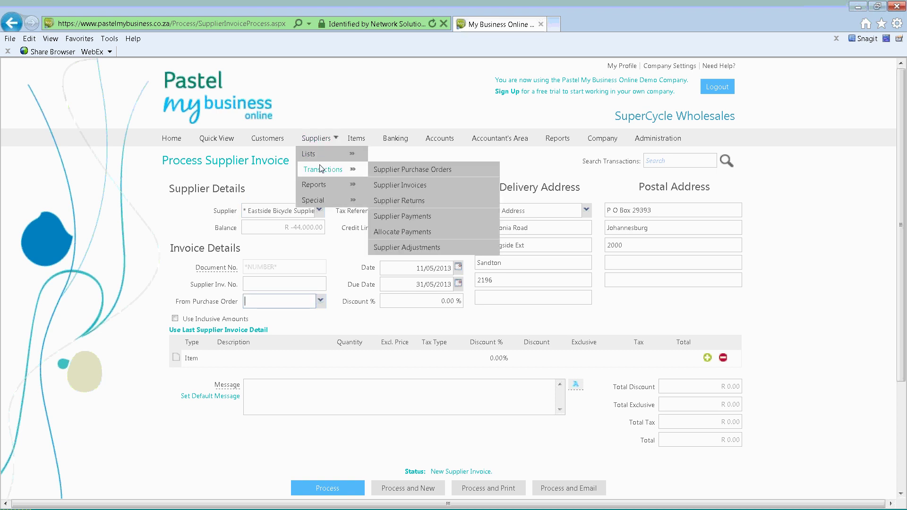
Check the new order's supplier in the purchase orders list and add a supplier invoice for Road and Travel Tyres
click(384, 170)
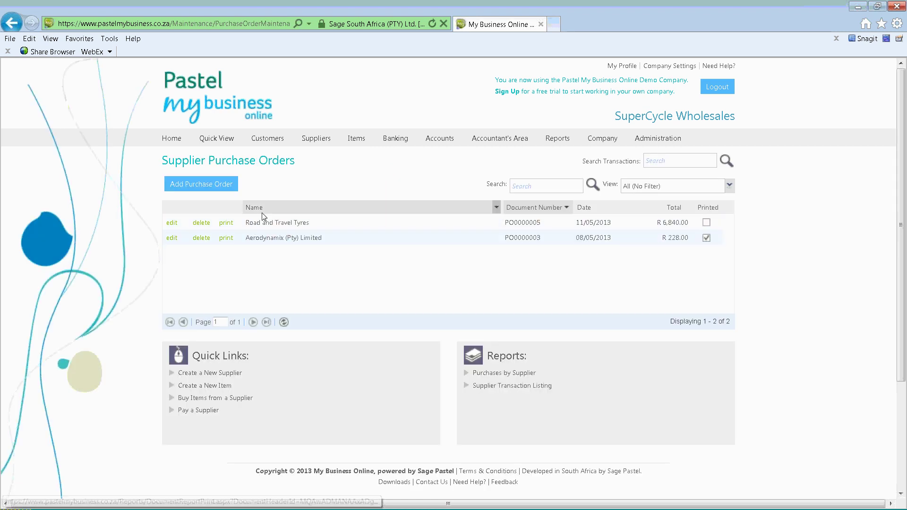
mouse_move(315, 141)
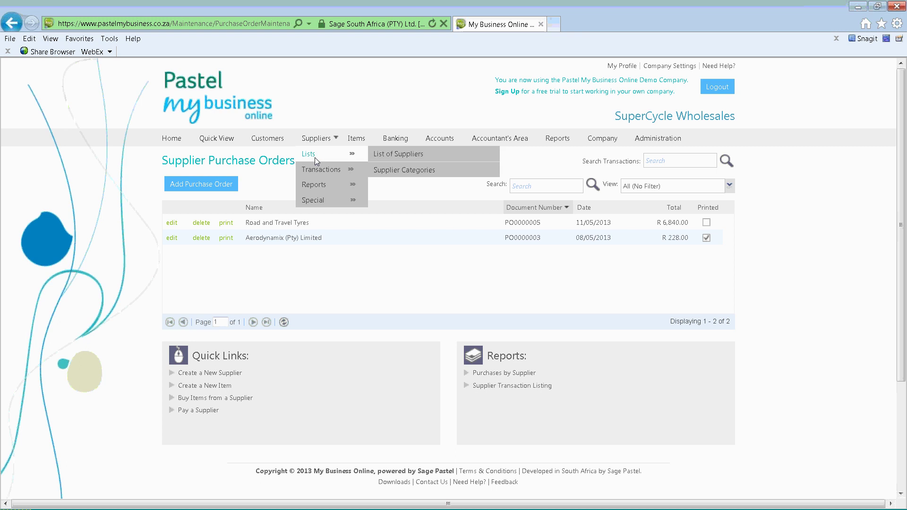
mouse_move(314, 170)
click(387, 185)
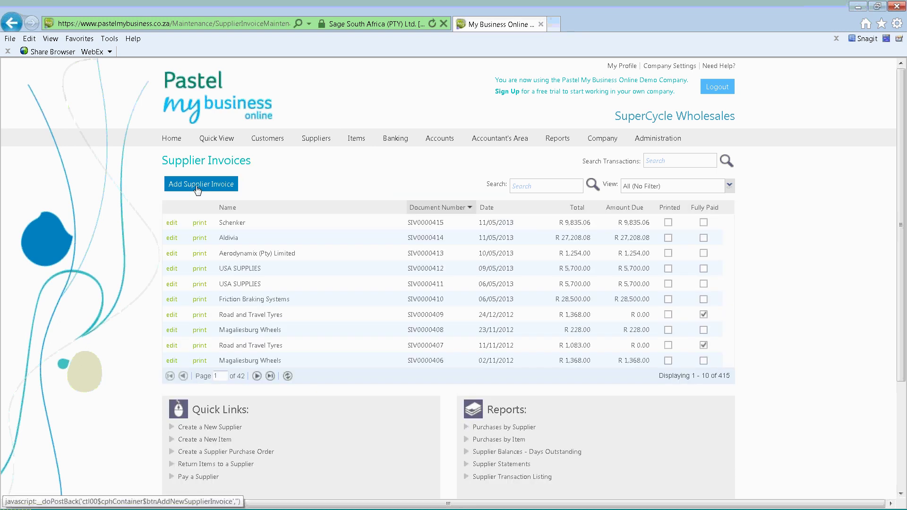
click(198, 185)
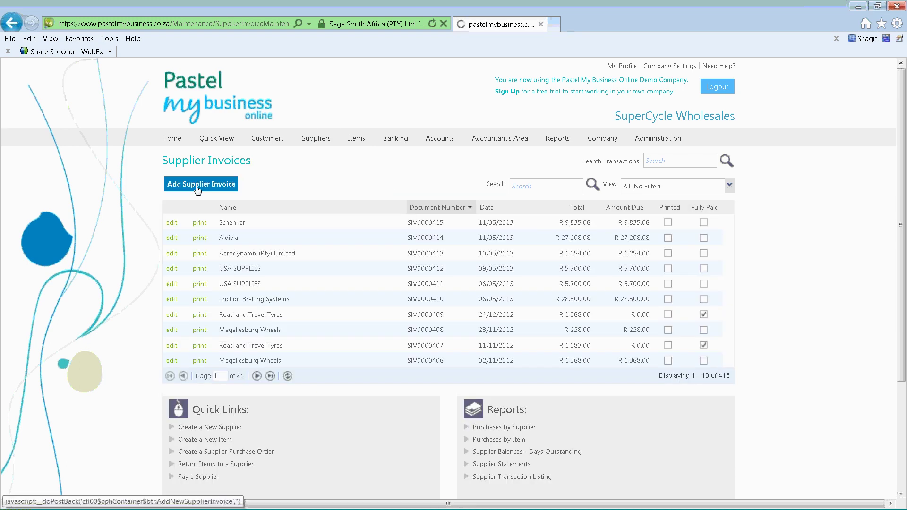
click(320, 209)
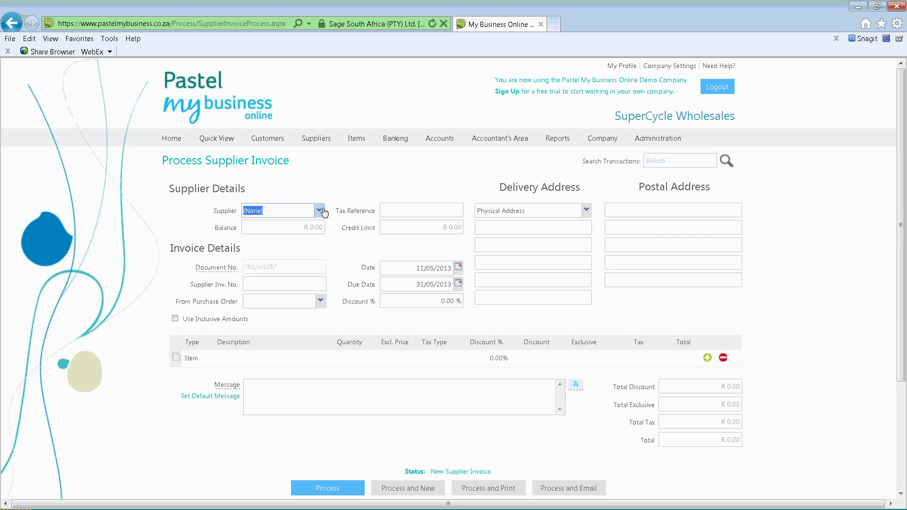
click(305, 348)
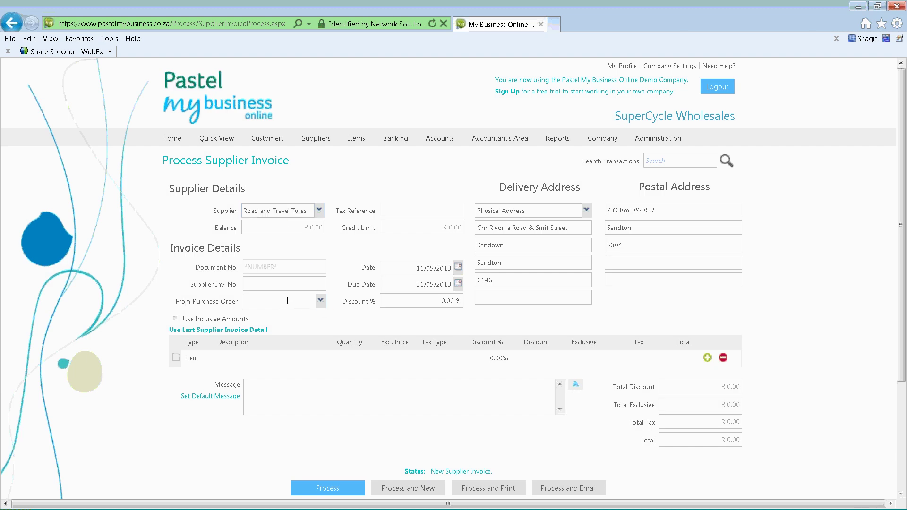
Fill the invoice from the supplier's purchase order, removing the original order, and check the Bicycle Pump line's comment
click(321, 301)
click(324, 315)
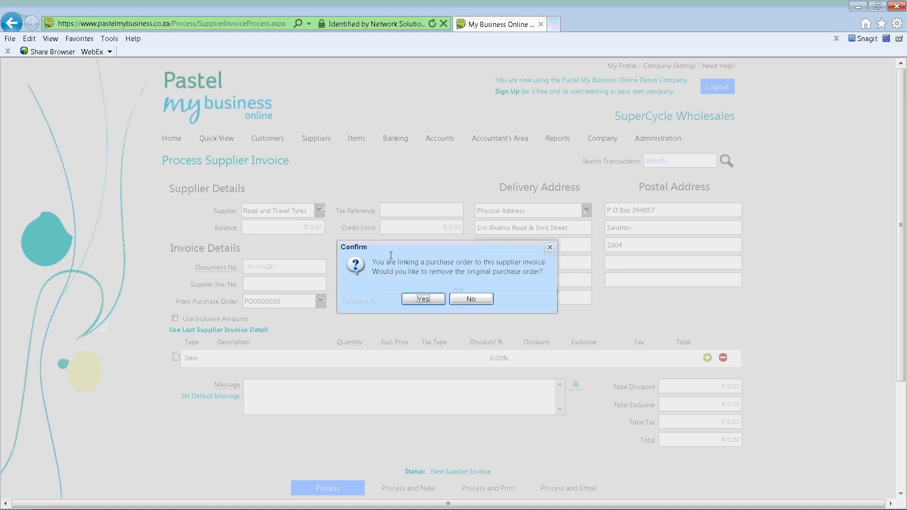
click(423, 301)
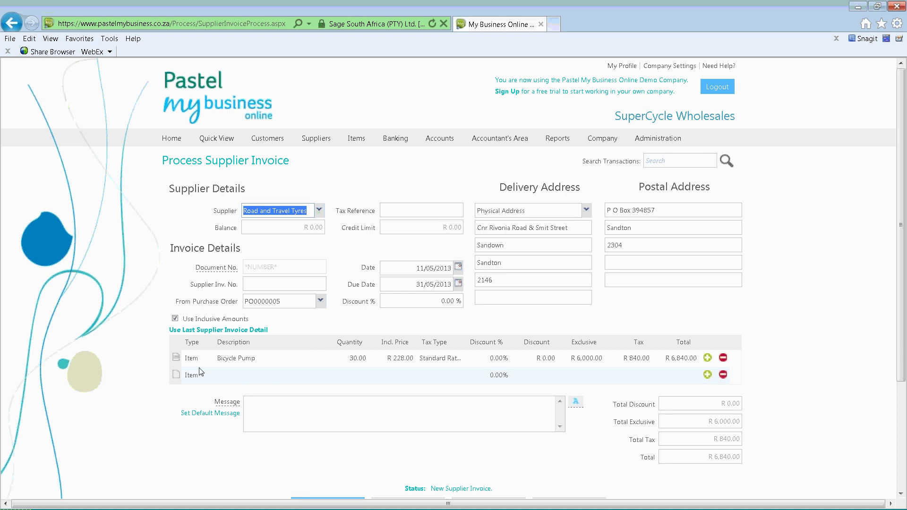
click(176, 358)
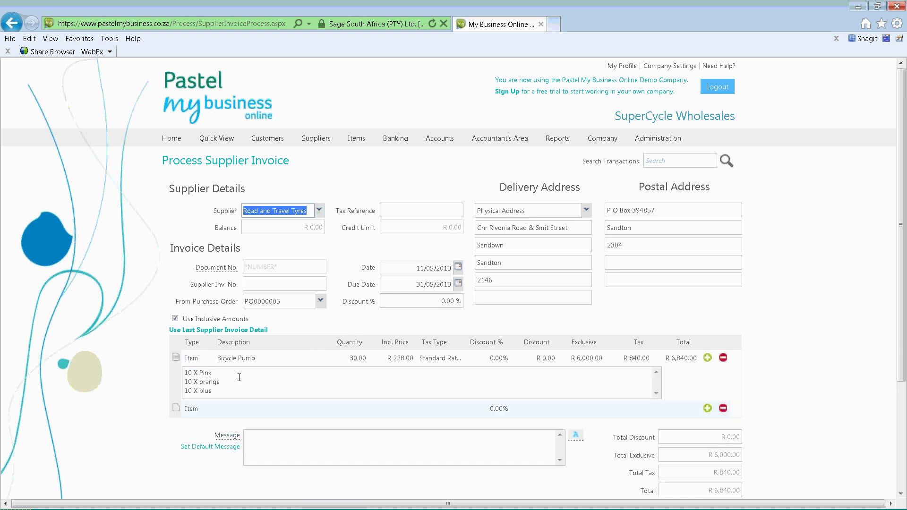
click(224, 395)
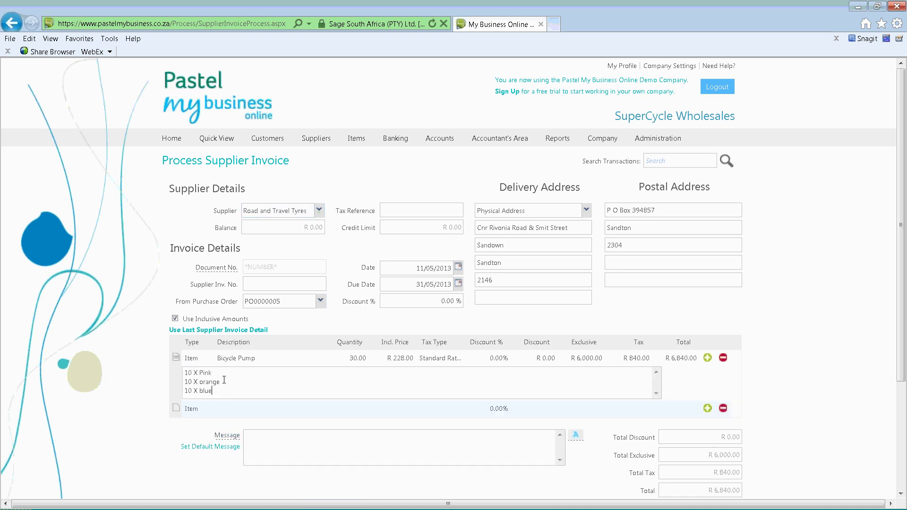
click(177, 359)
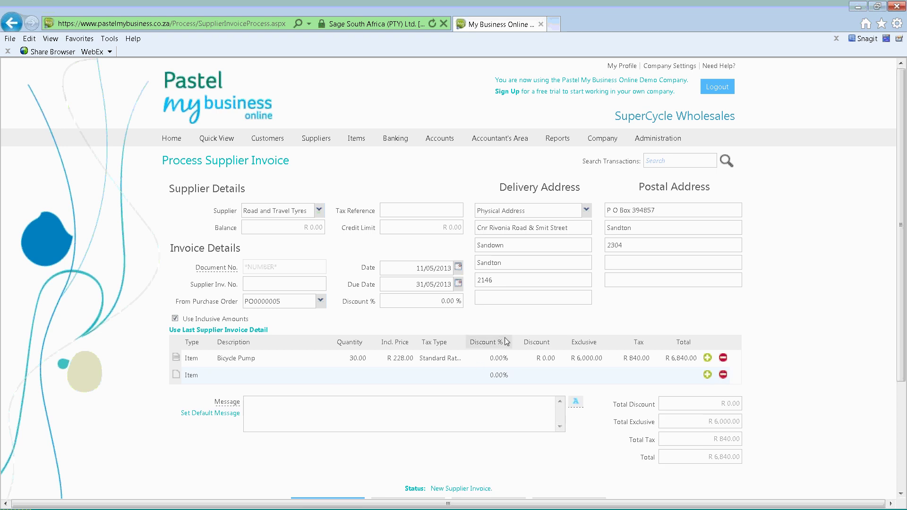
Apply the saved Thank you document message to the supplier invoice
scroll(491, 342, down, 3)
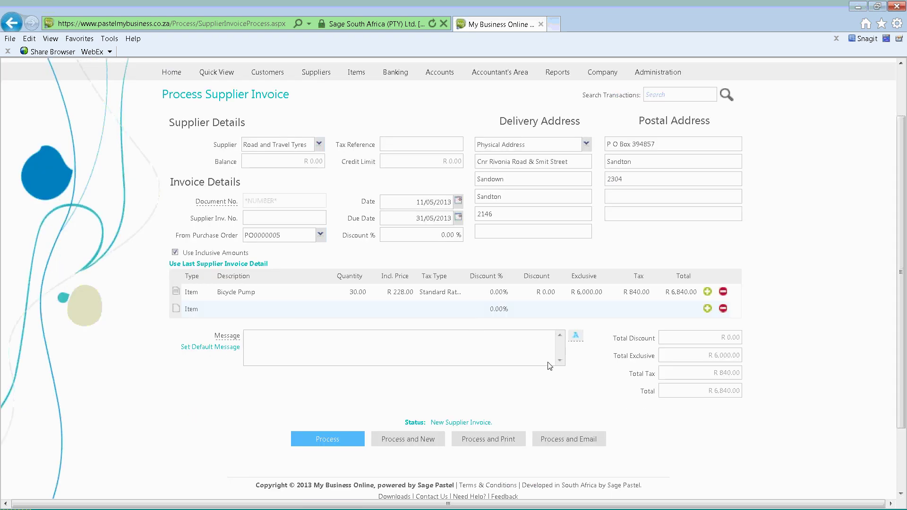
click(575, 338)
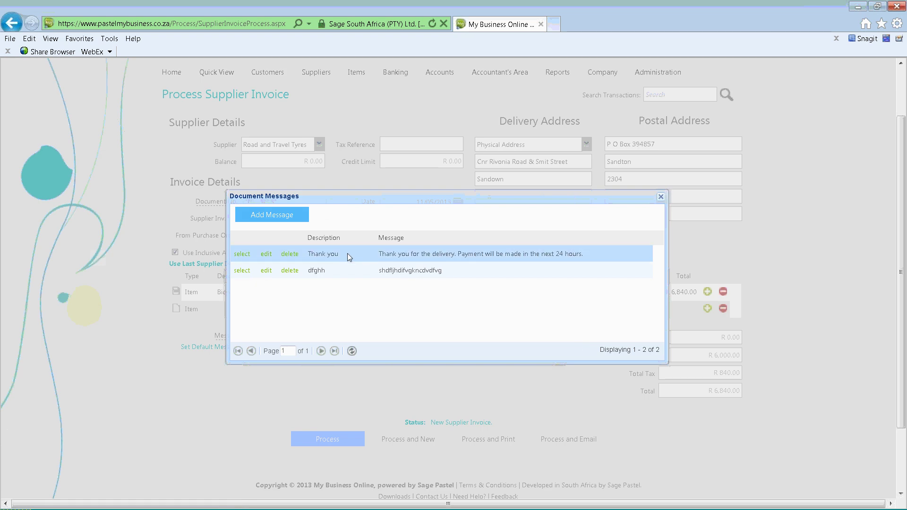
click(242, 255)
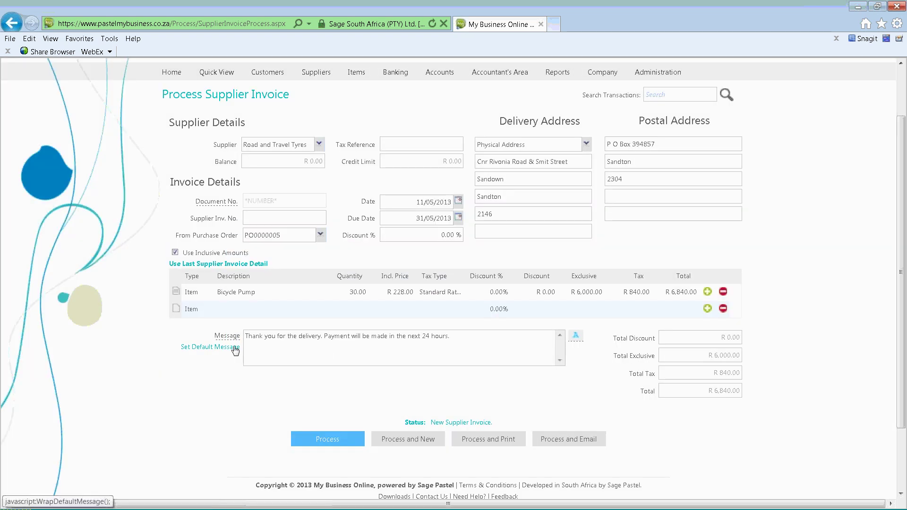
Look over the supplier invoice and its processing options, and process it for emailing
scroll(565, 400, down, 2)
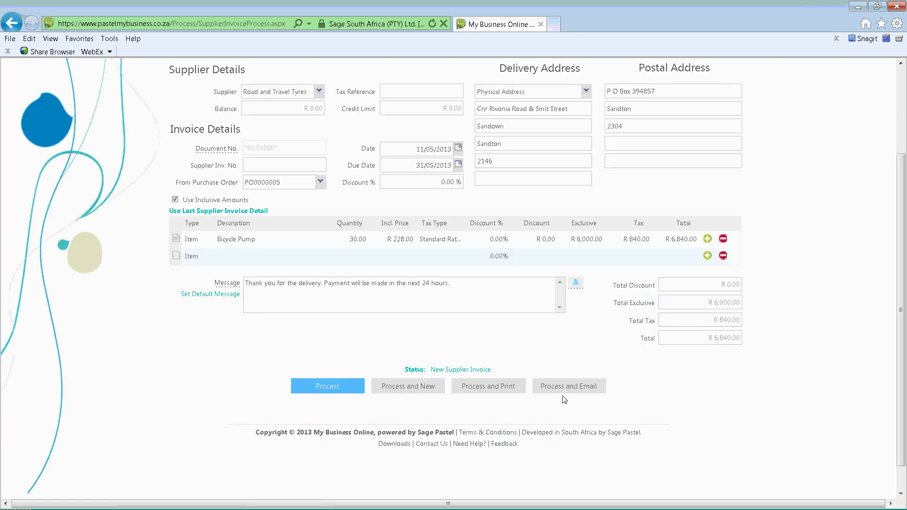
scroll(564, 400, down, 1)
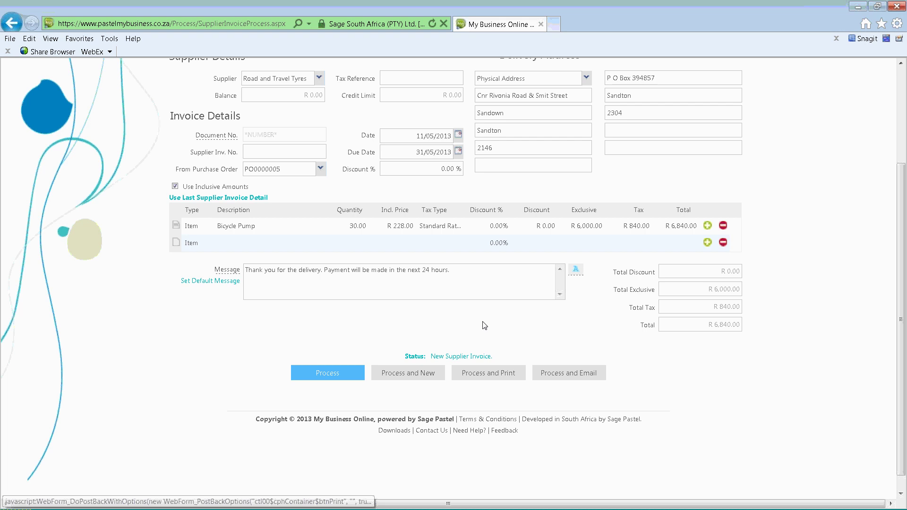
click(416, 379)
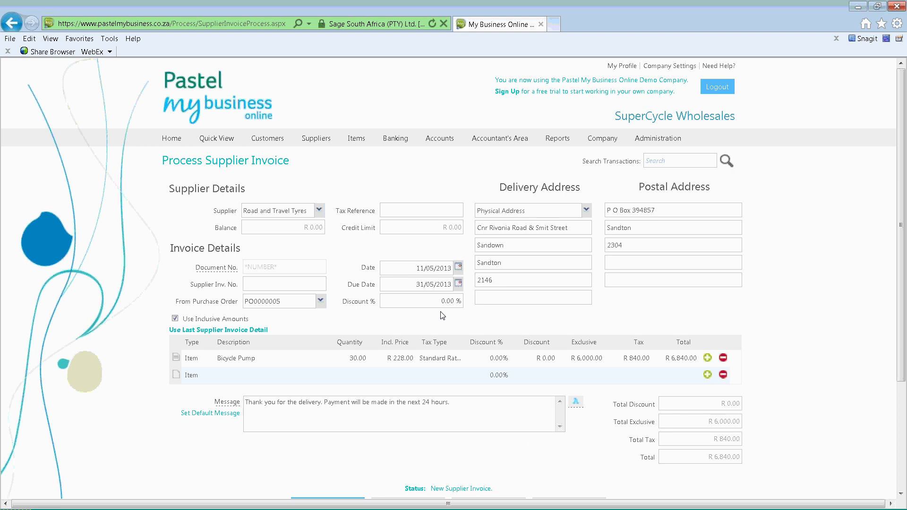
scroll(443, 316, down, 3)
click(569, 373)
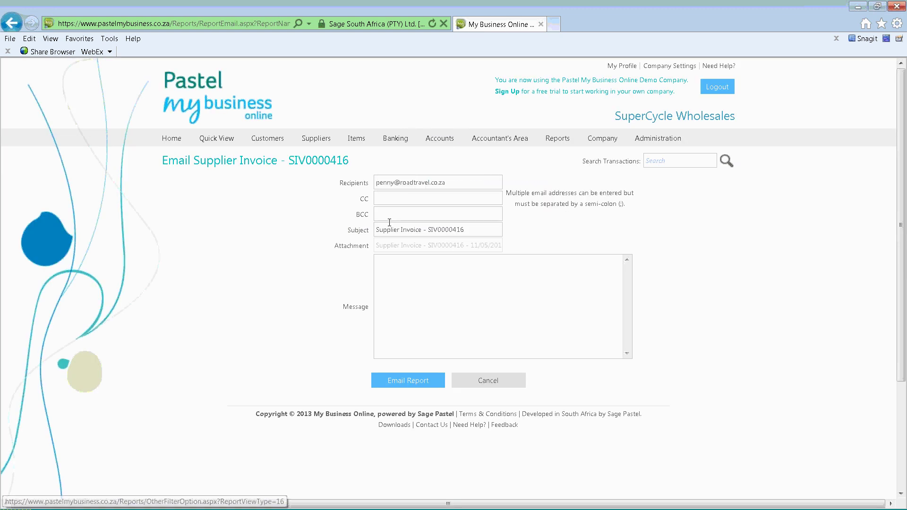
Review the recipient, CC, BCC, subject and message fields without changing them, and email the invoice to the supplier
double_click(453, 185)
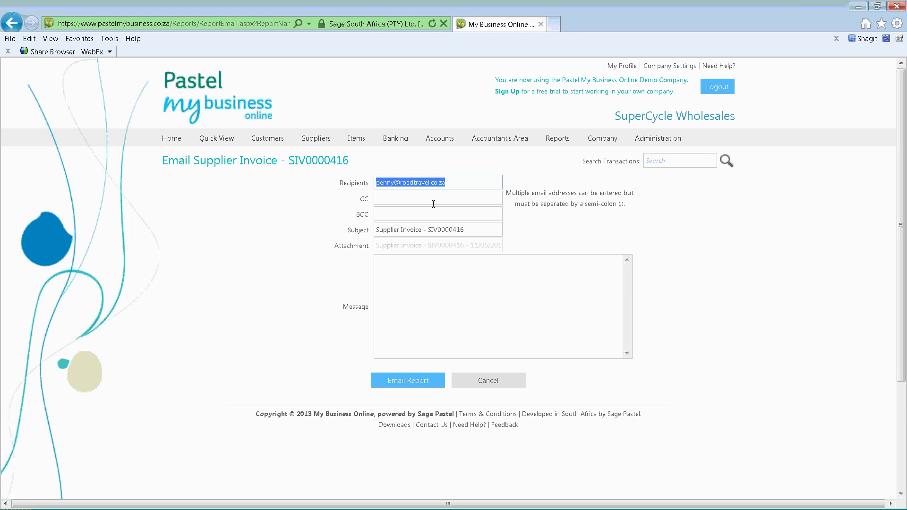
click(386, 197)
click(387, 216)
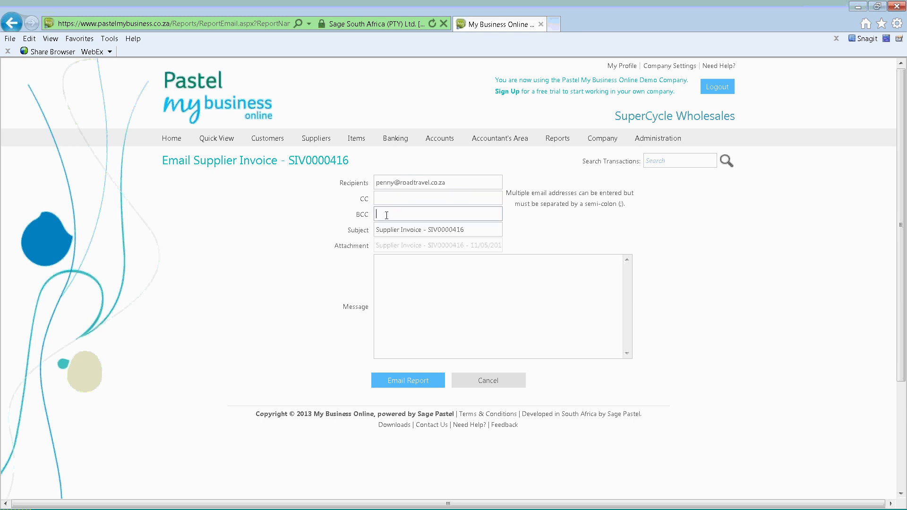
triple_click(466, 230)
click(393, 279)
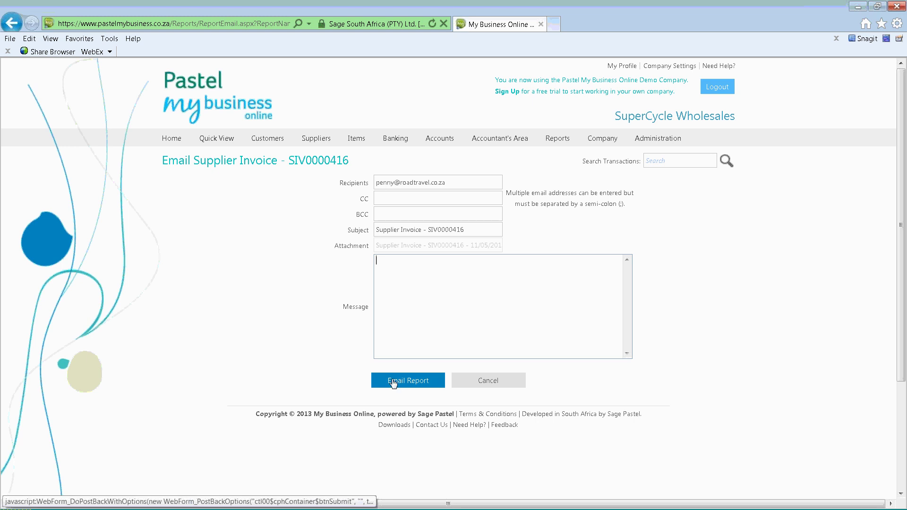
click(413, 383)
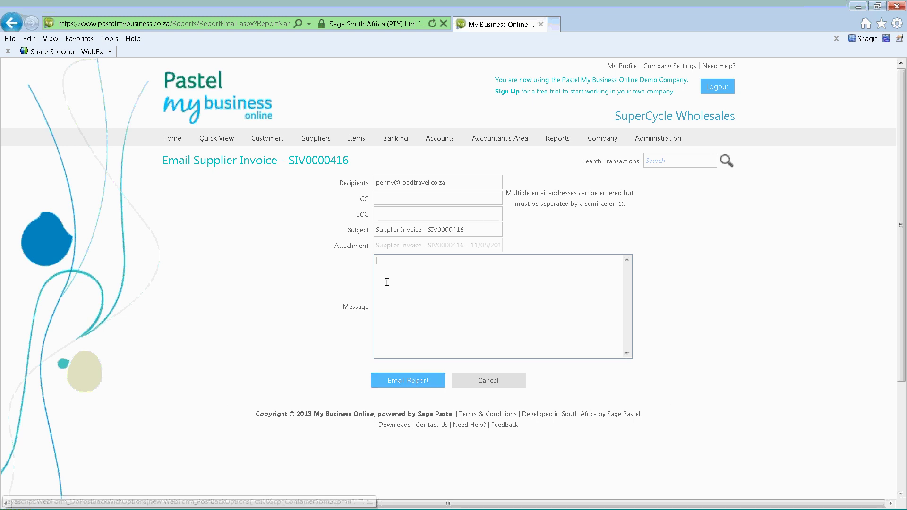
click(398, 381)
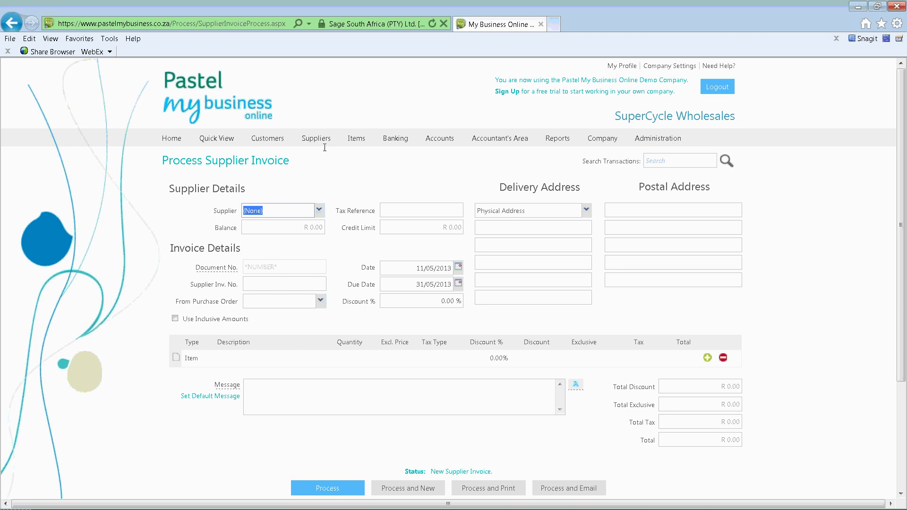
Add a supplier return for Road and Travel Tyres and fill it from the supplier invoice dated 11/05/2013
mouse_move(322, 146)
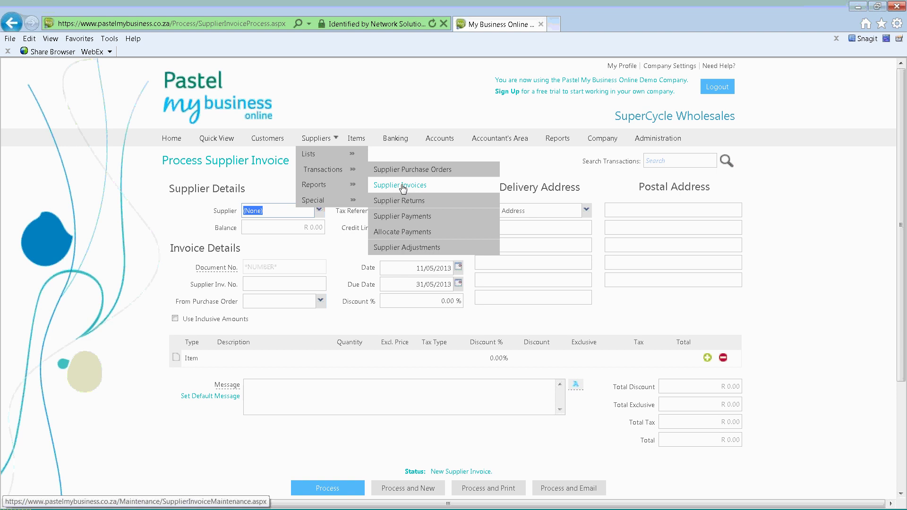
click(409, 202)
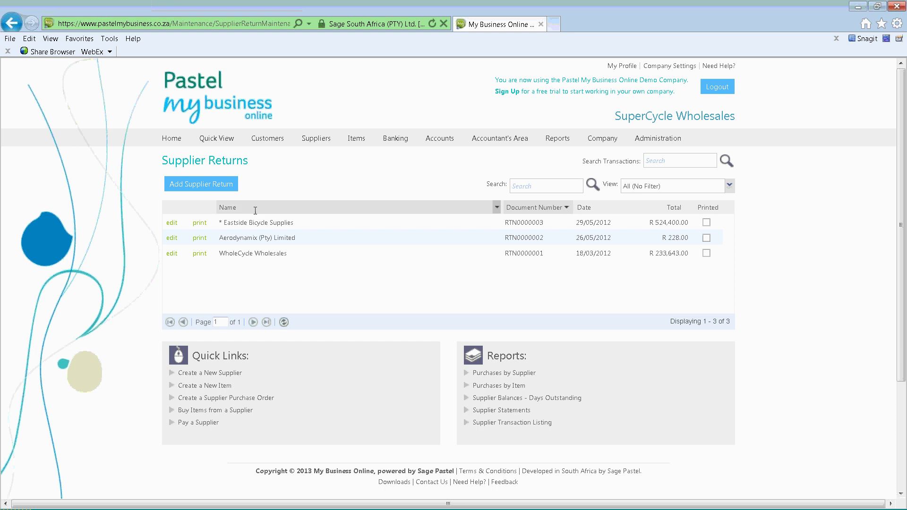
click(187, 188)
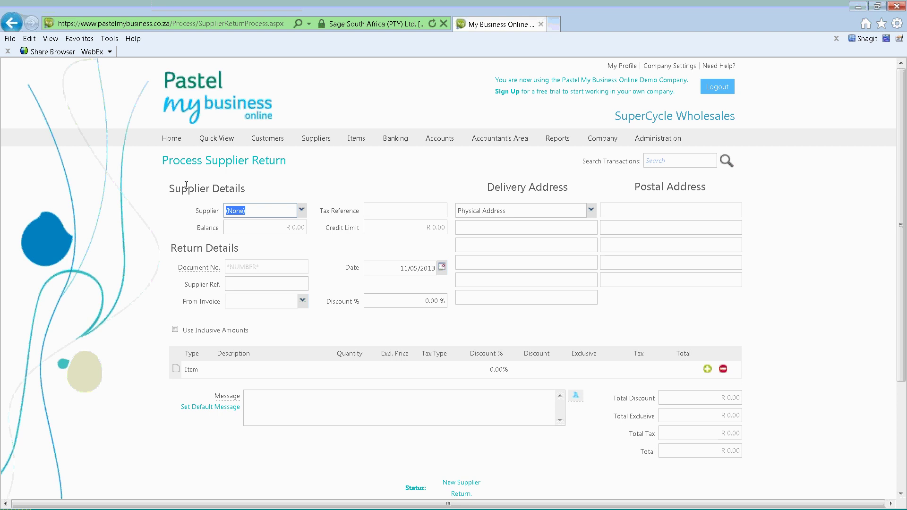
click(302, 211)
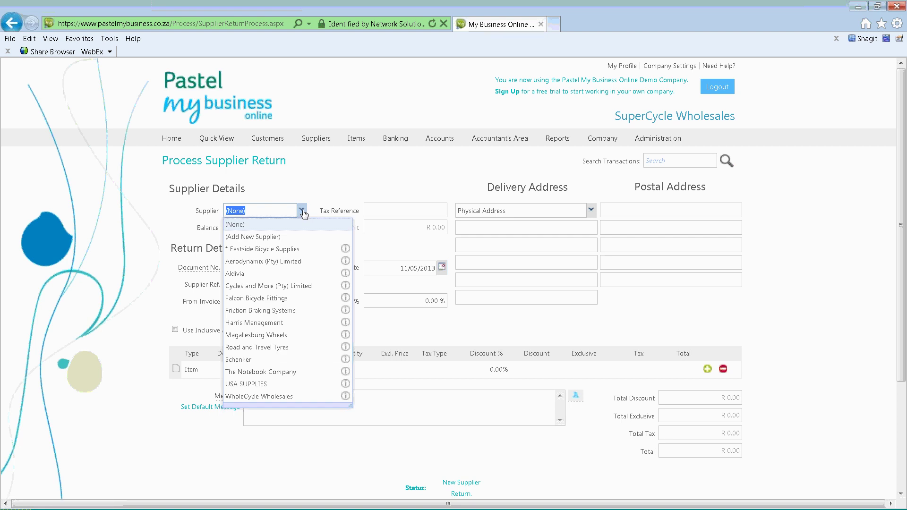
click(296, 352)
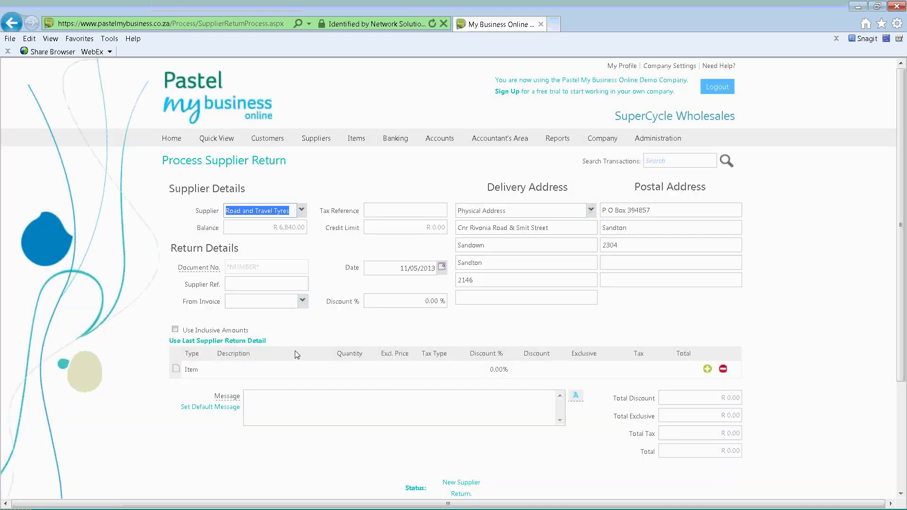
click(302, 301)
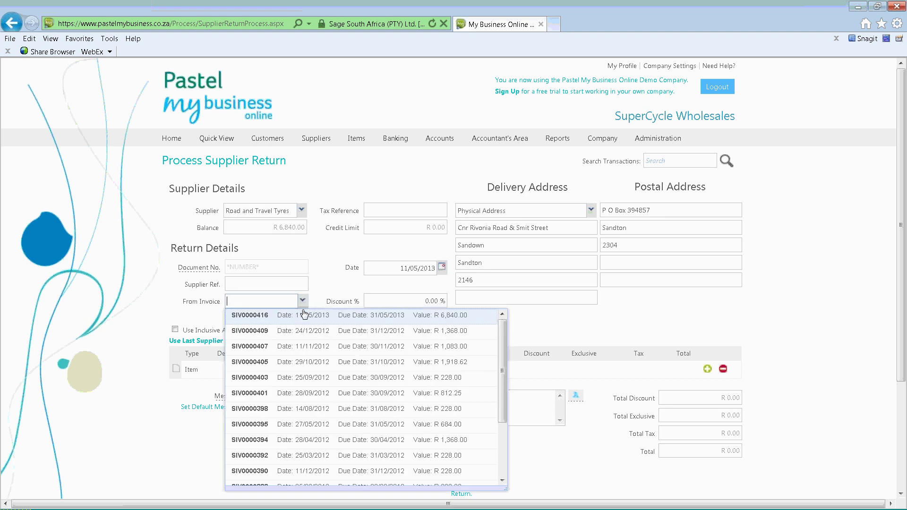
click(304, 315)
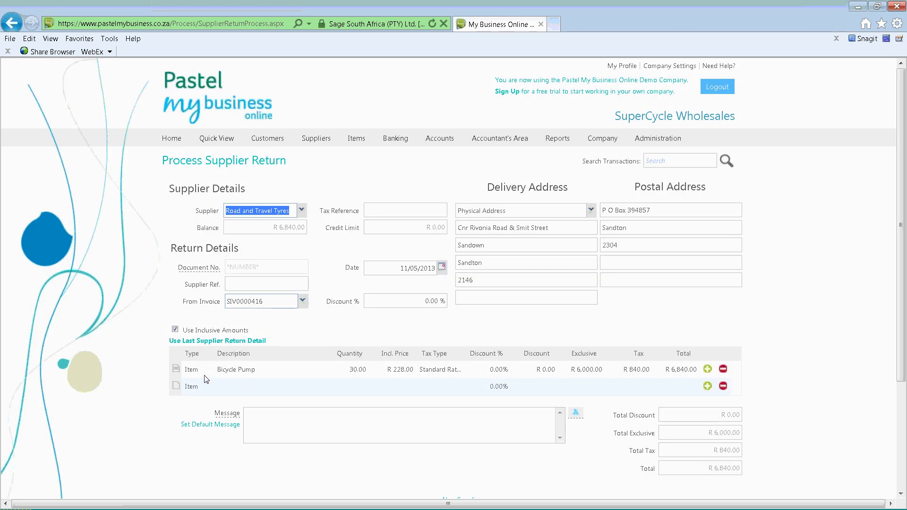
Open the Bicycle Pump line's comment on the return and set the line's quantity to 2
click(176, 369)
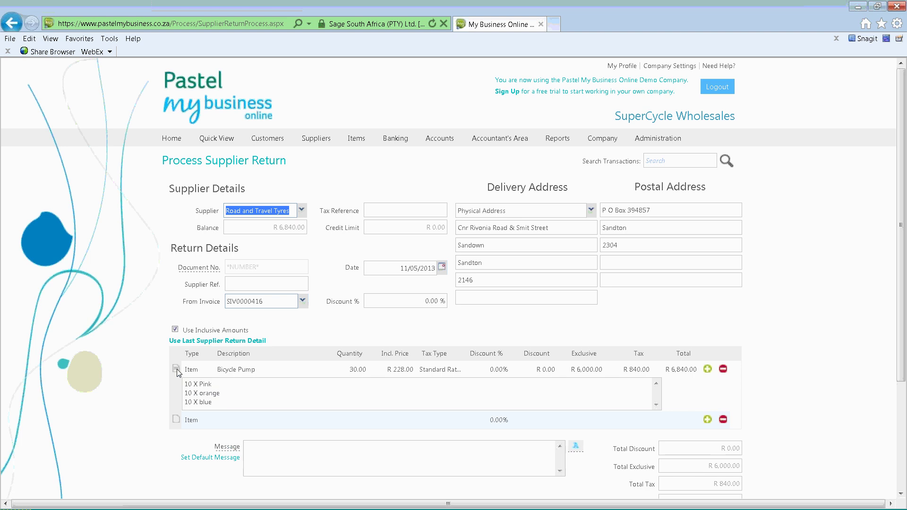
click(360, 369)
text(2)
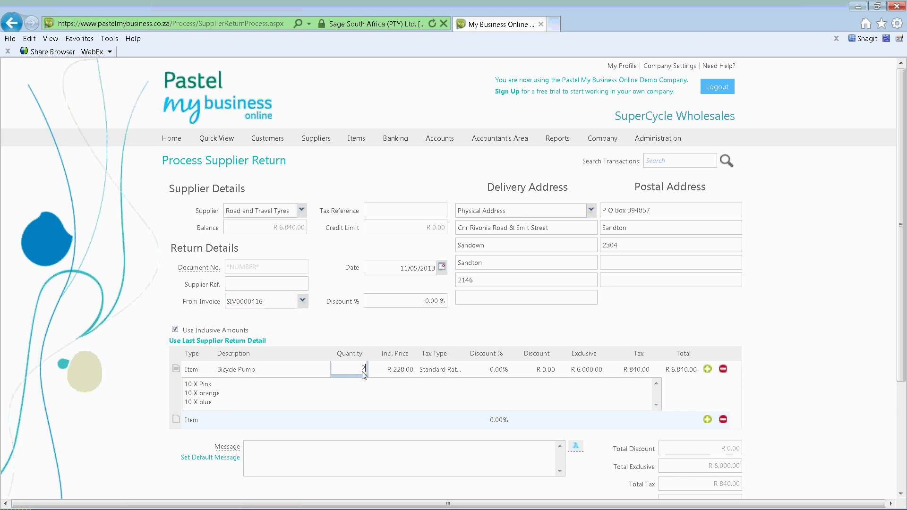
key(Tab)
key(Tab)
key(Tab)
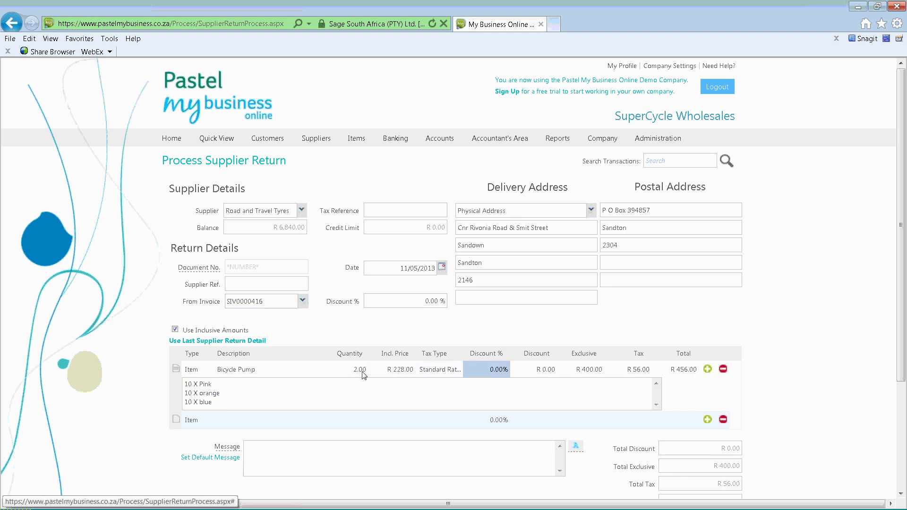
key(Tab)
Replace the Bicycle Pump line's comment with "2 X pink"
drag(219, 403, 181, 382)
click(225, 393)
key(BackSpace)
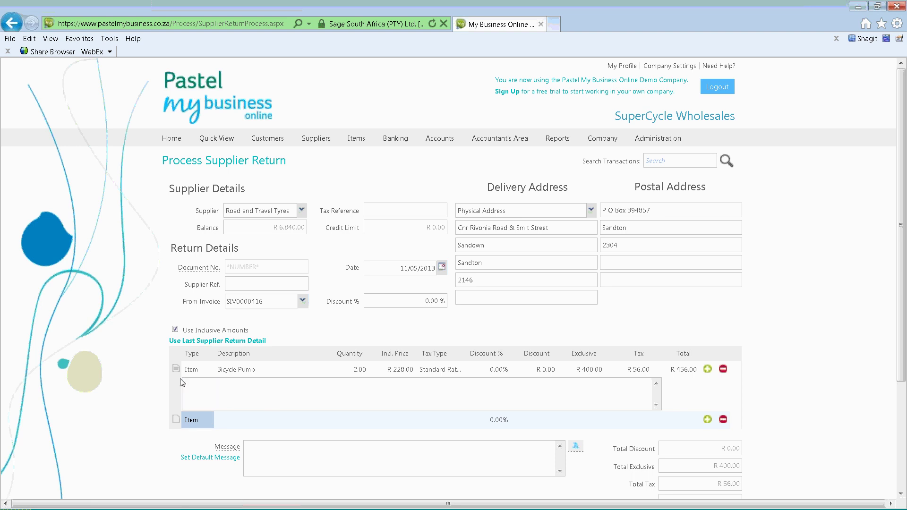
text(2 X pink)
Review the return's line, message area and totals, and process the supplier return without a message
scroll(510, 383, down, 2)
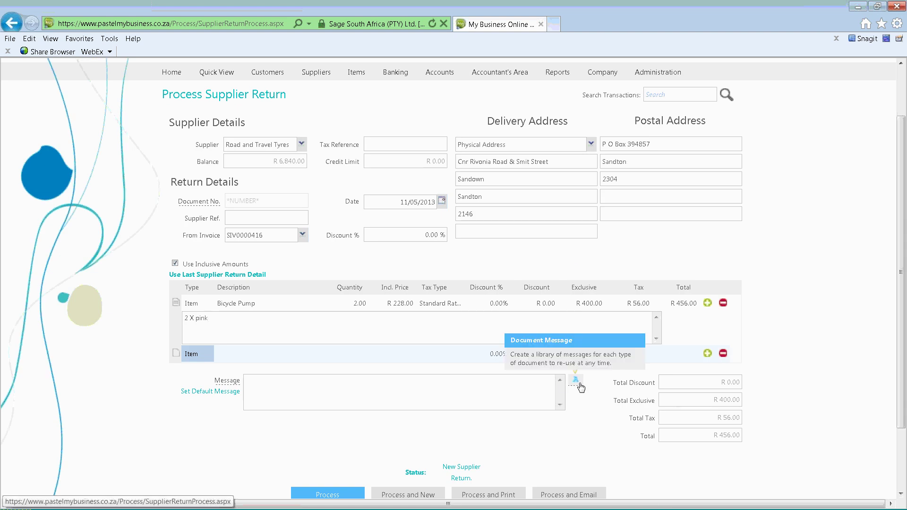
scroll(401, 428, down, 2)
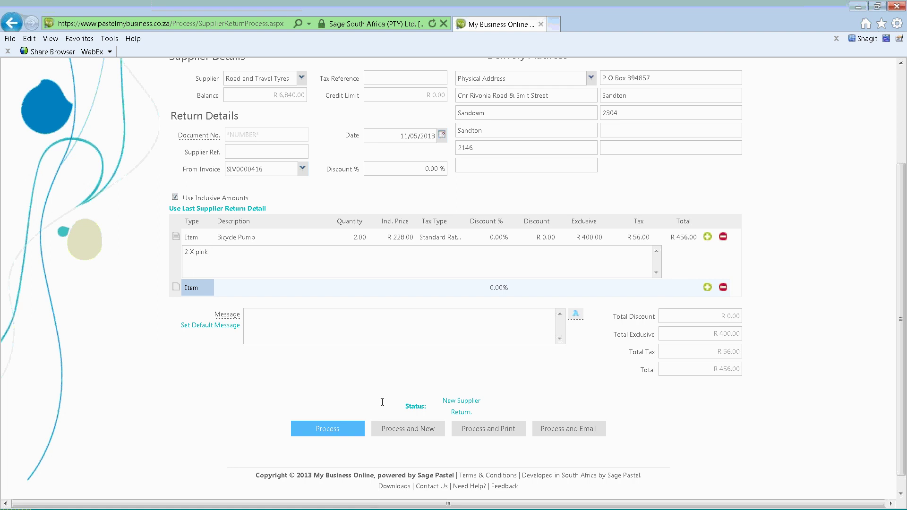
scroll(360, 400, up, 3)
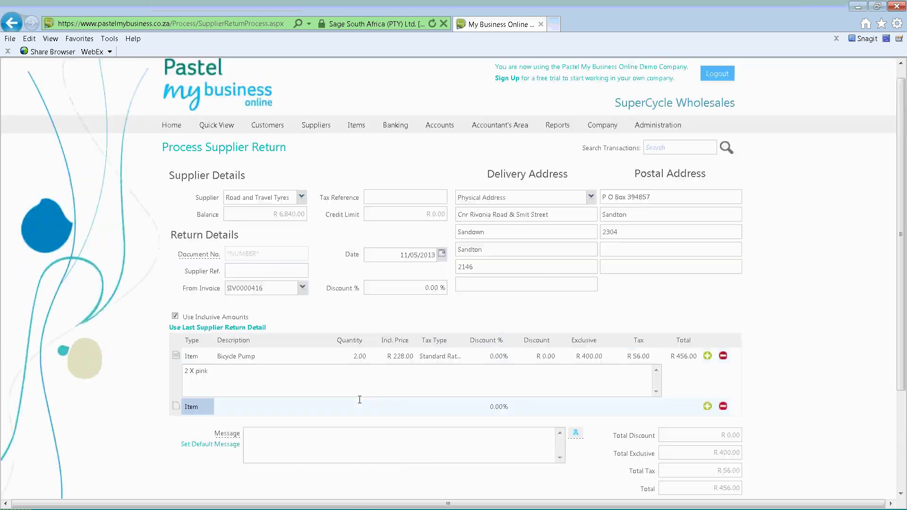
scroll(360, 400, down, 3)
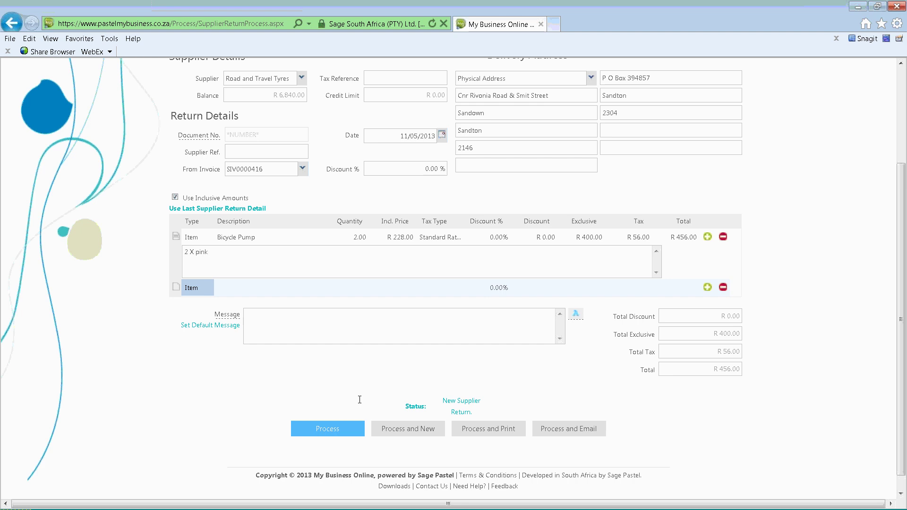
scroll(359, 400, up, 2)
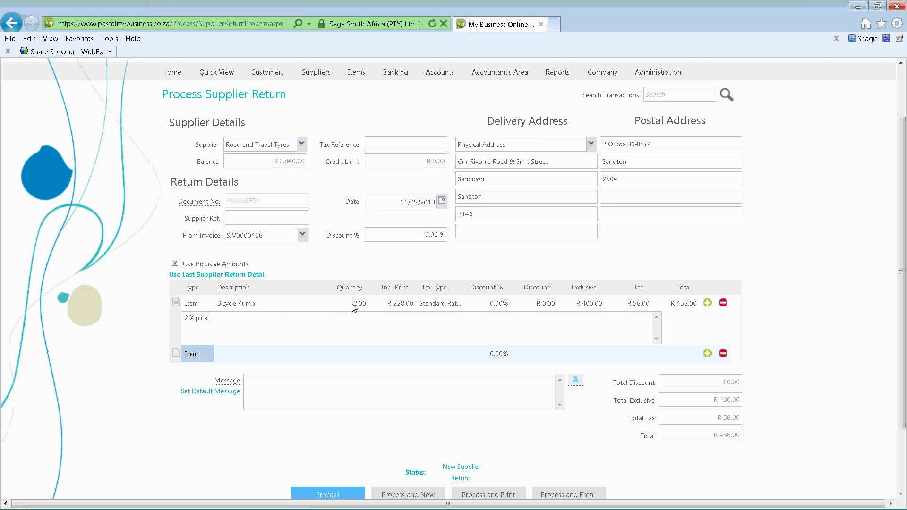
scroll(354, 308, up, 2)
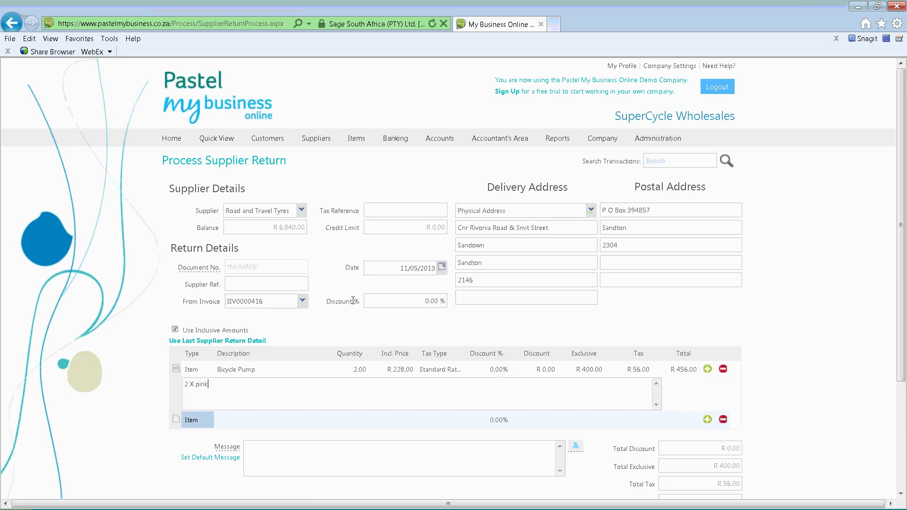
scroll(366, 402, down, 3)
click(326, 414)
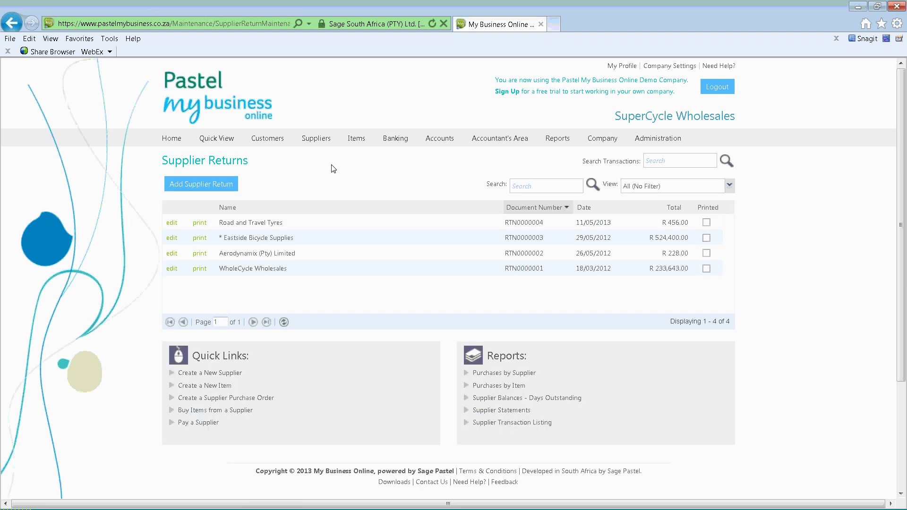
Add a new supplier payment and choose Road and Travel Tyres as the supplier
mouse_move(316, 141)
mouse_move(317, 168)
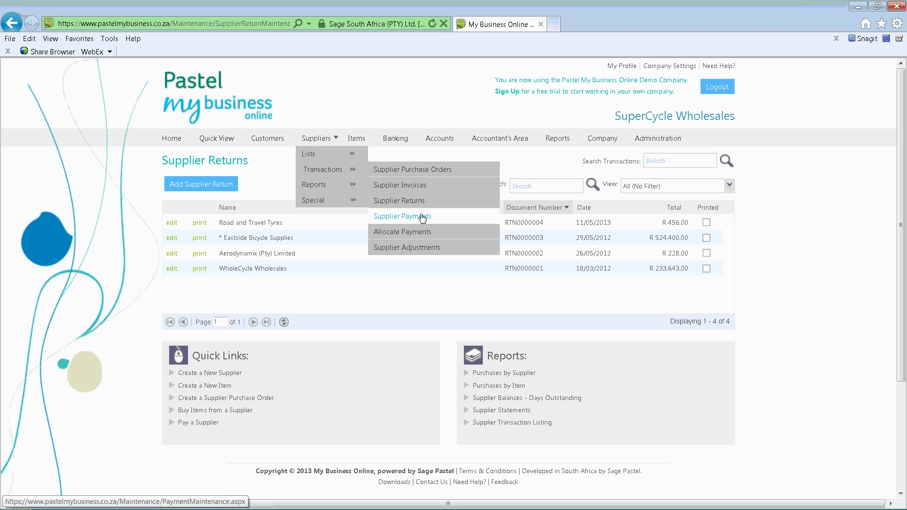
mouse_move(397, 169)
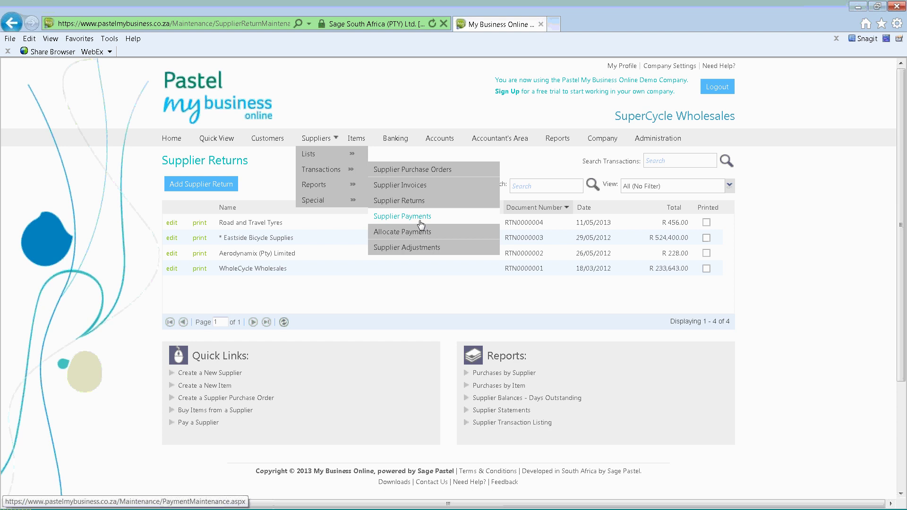
click(422, 221)
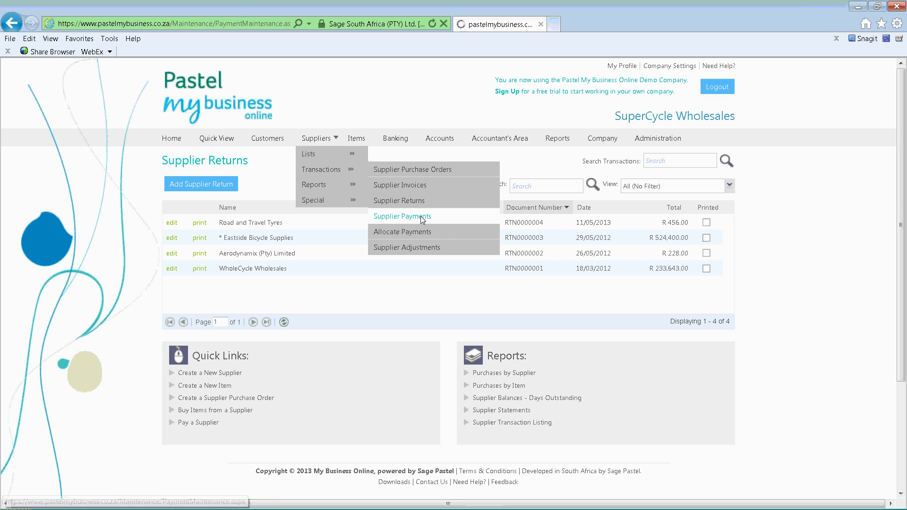
click(193, 187)
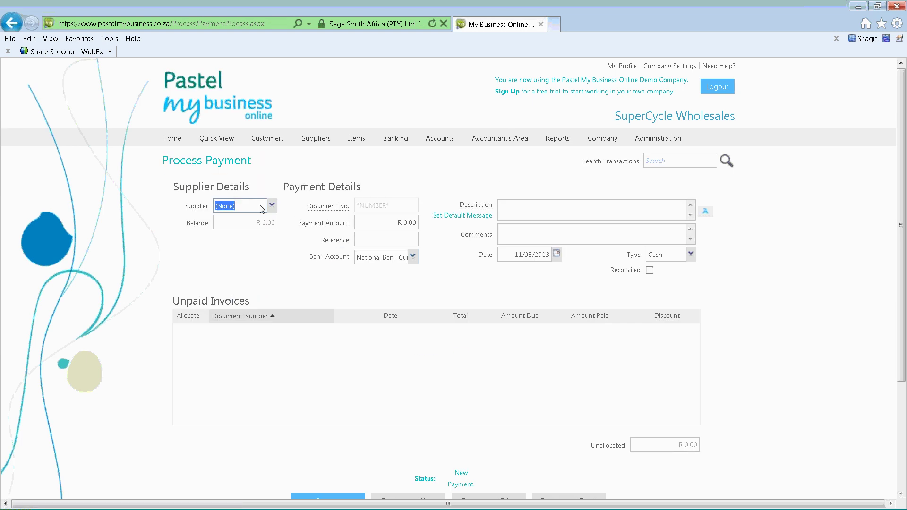
click(263, 207)
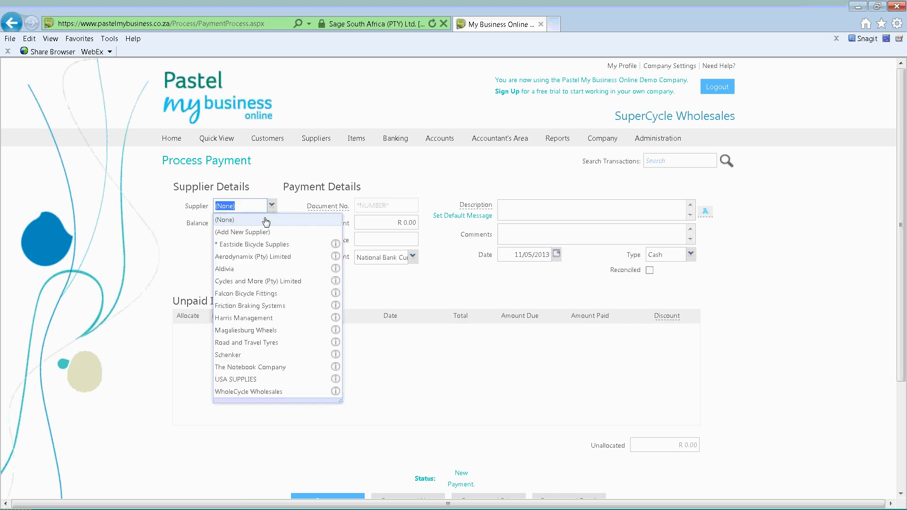
click(265, 344)
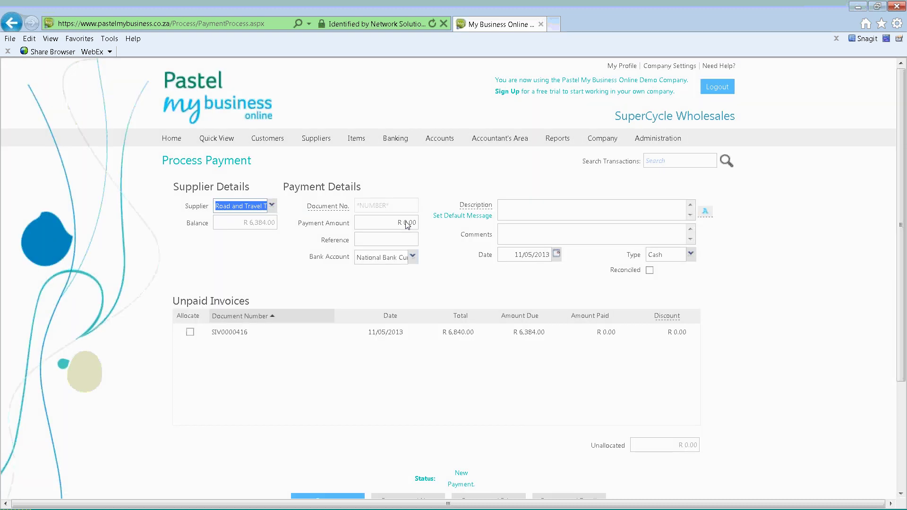
Set the payment amount to R 3,000.00 from the National Bank Current Account and the payment type to EFT
click(394, 222)
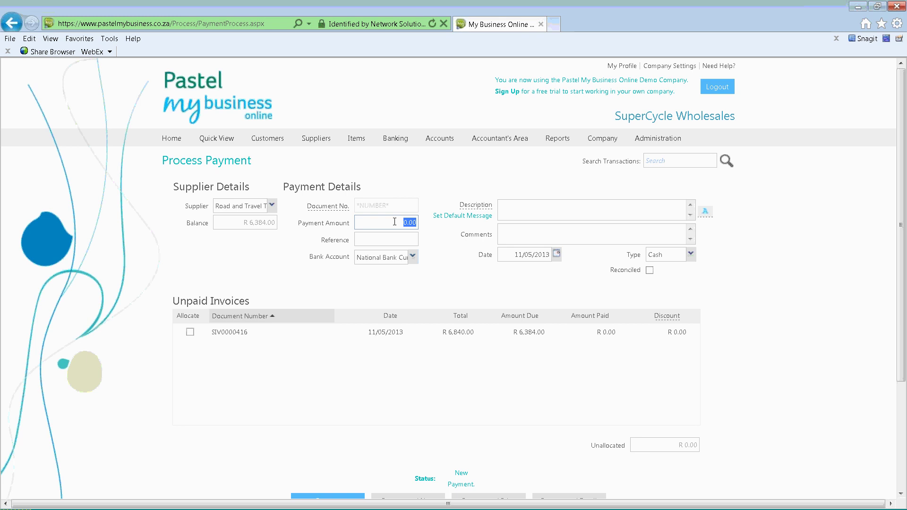
text(3000)
click(391, 237)
click(414, 256)
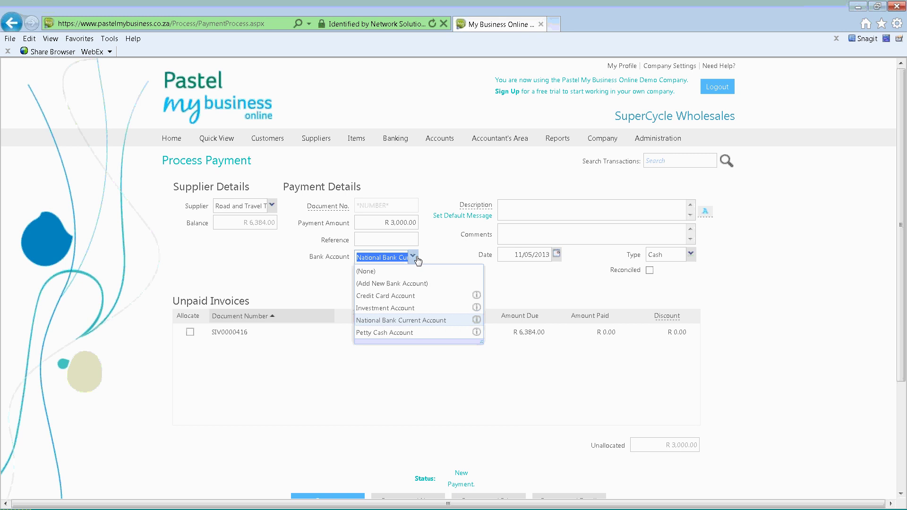
key(Tab)
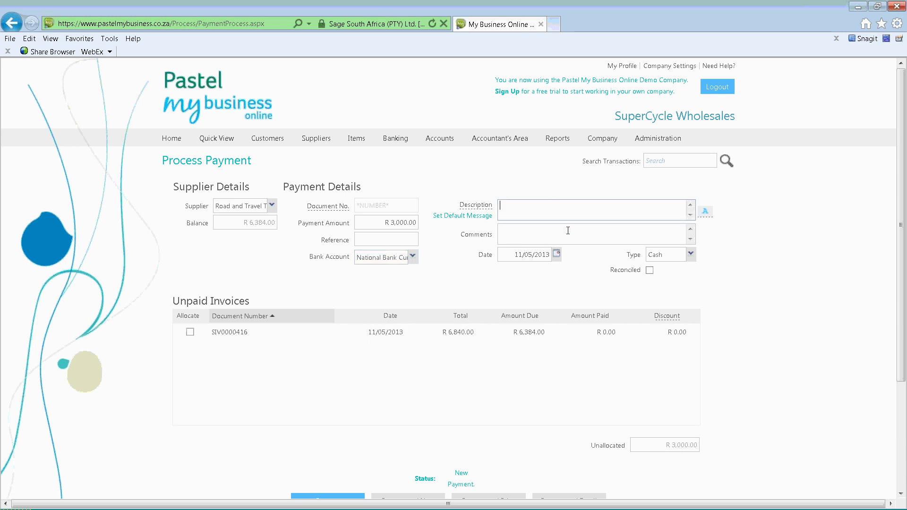
click(691, 253)
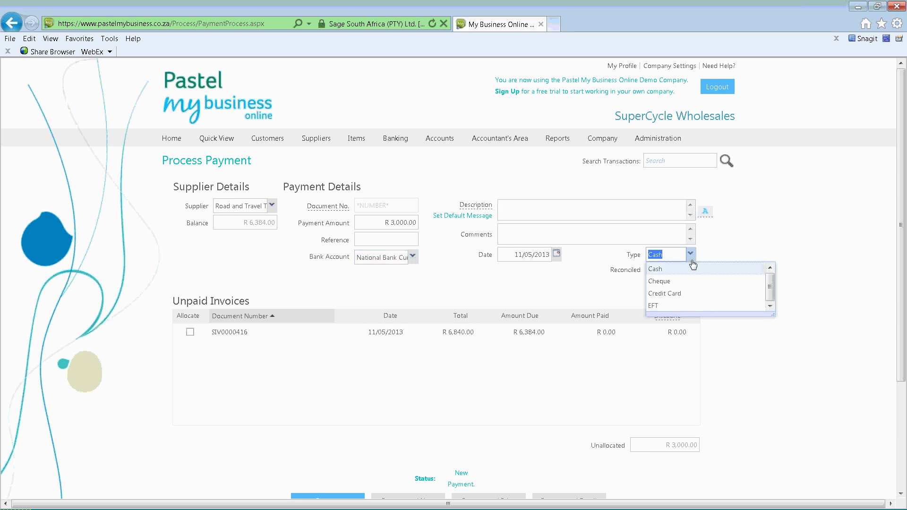
click(680, 306)
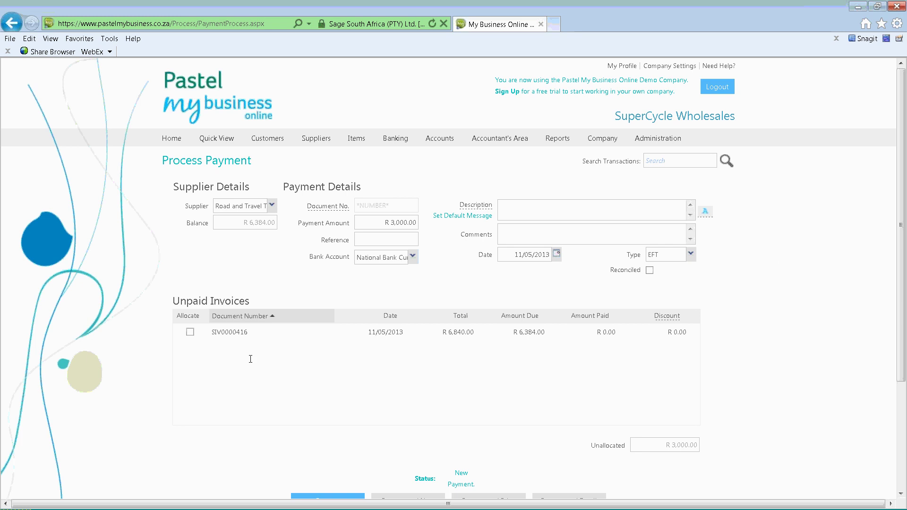
Allocate the payment to the unpaid invoice dated 11/05/2013 and process the payment
scroll(305, 360, down, 2)
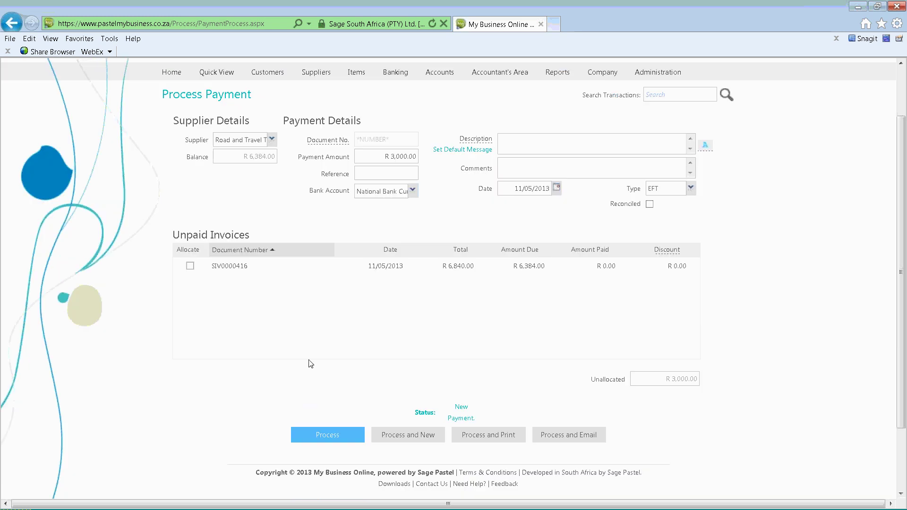
click(190, 266)
click(190, 266)
click(190, 266)
click(335, 442)
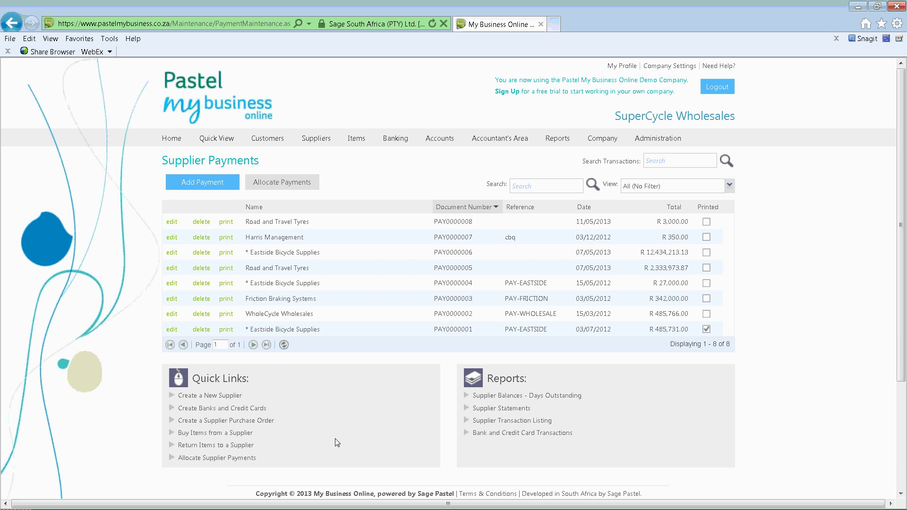
In the bank and credit card transactions, enter a payment line described "test" of type Supplier for Road and Travel Tyres
mouse_move(395, 138)
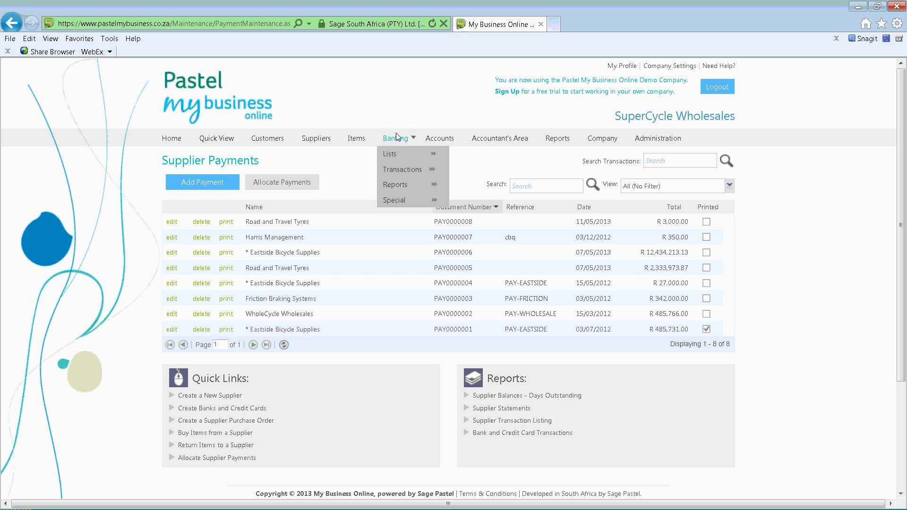
mouse_move(404, 170)
click(476, 172)
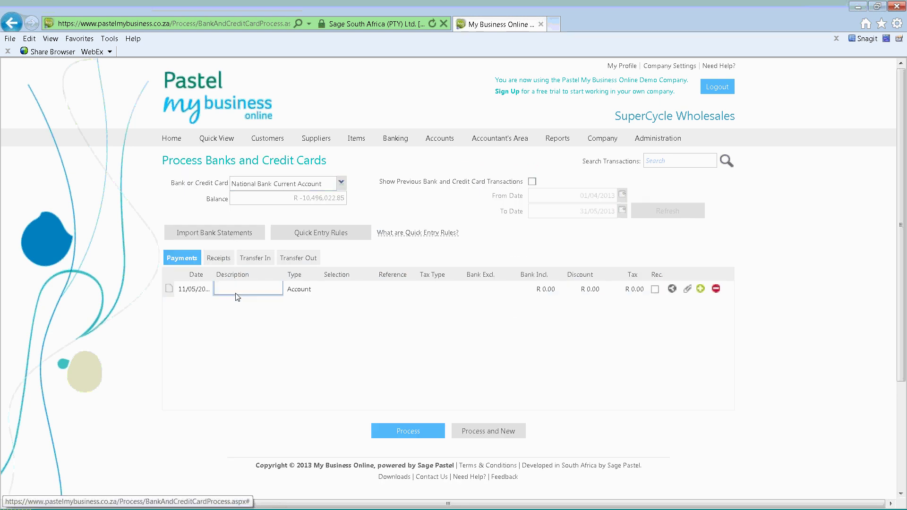
text(test)
click(315, 289)
click(318, 294)
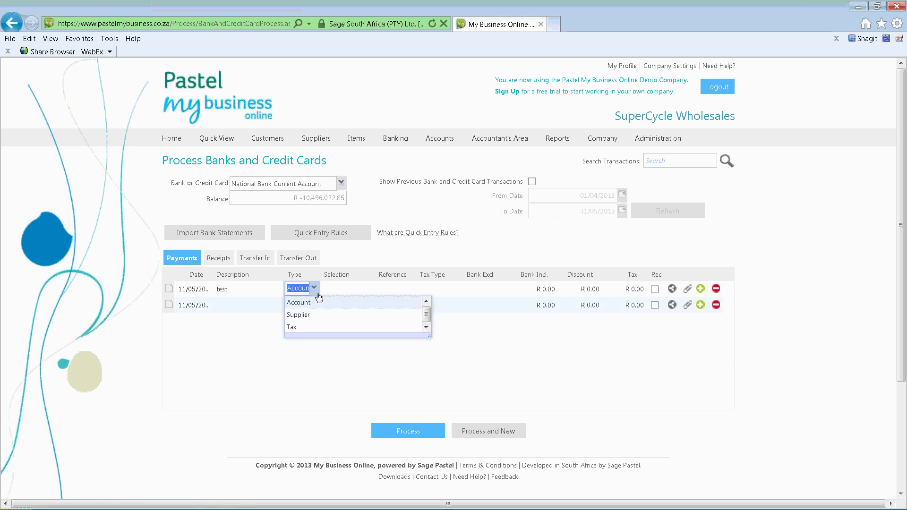
click(298, 315)
click(367, 289)
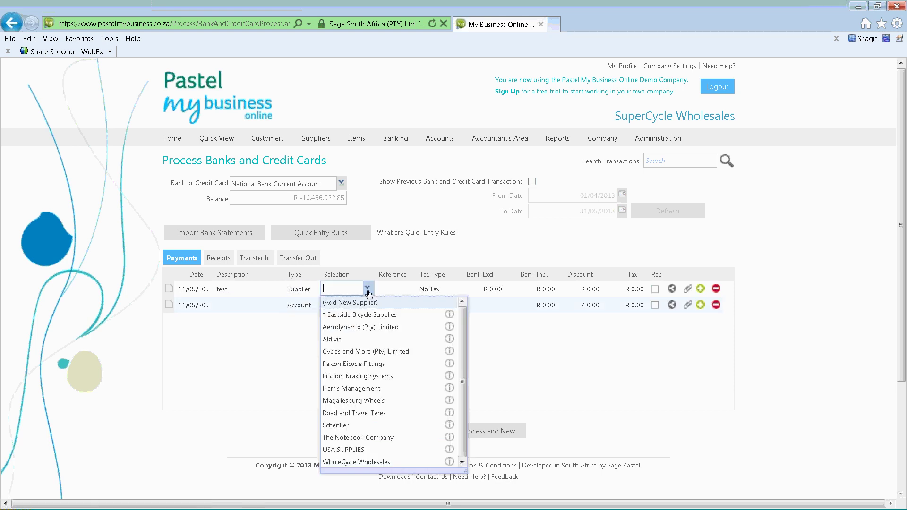
click(369, 414)
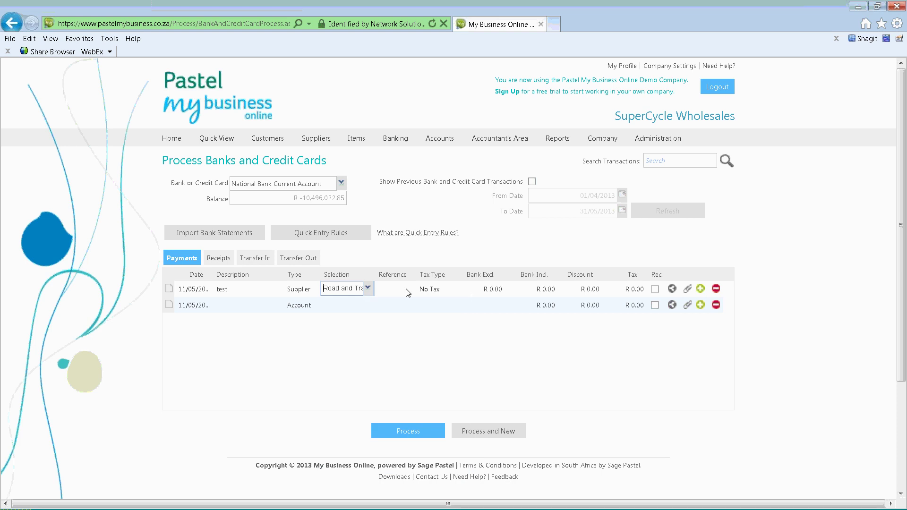
Set the bank payment line's inclusive amount to 3000 and process the bank transaction
click(408, 293)
click(496, 290)
text(3)
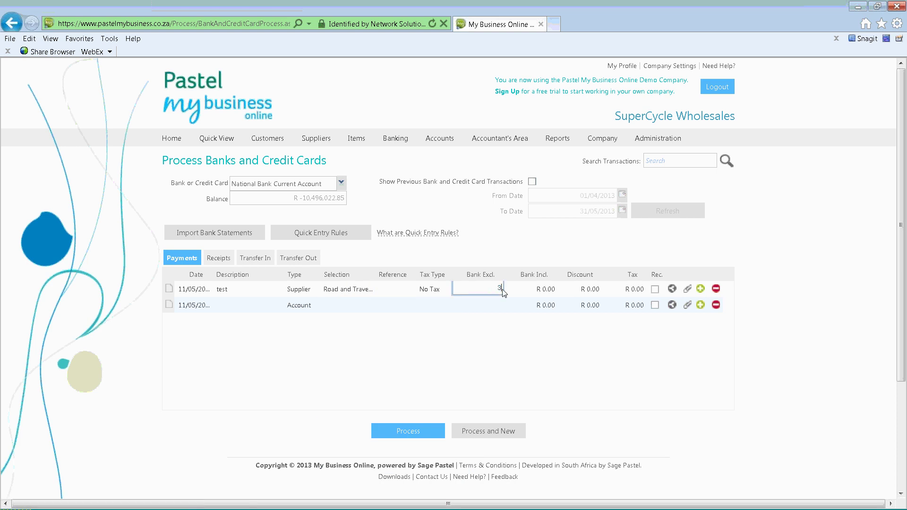
key(Tab)
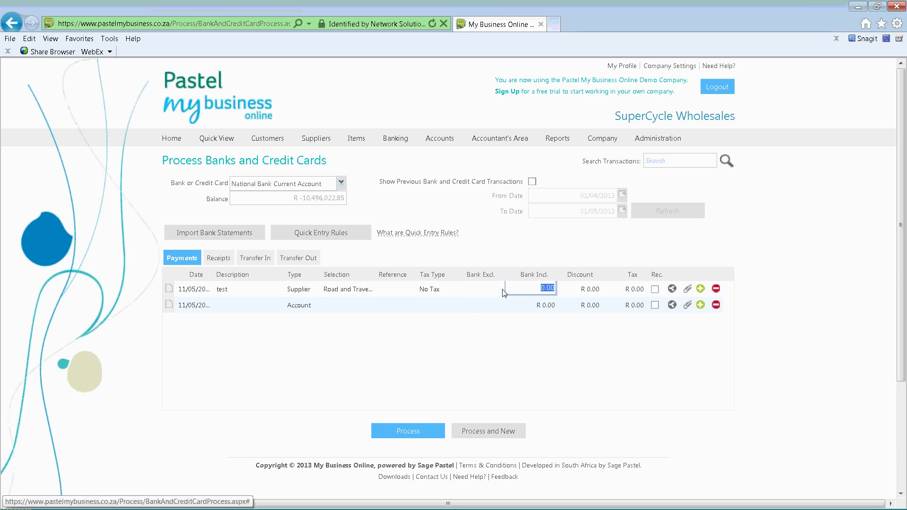
text(3000)
key(Tab)
click(424, 430)
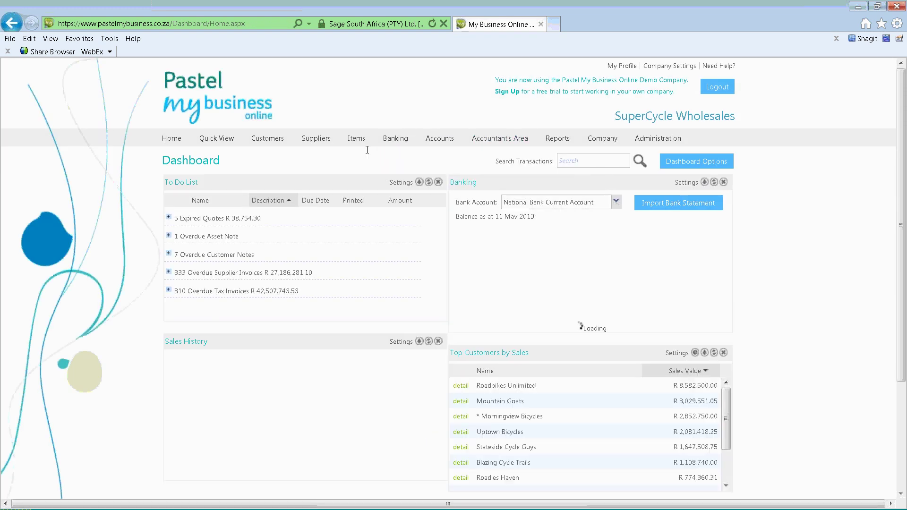
Delete the newest Road and Travel Tyres payment from the supplier payments list
mouse_move(322, 141)
mouse_move(326, 168)
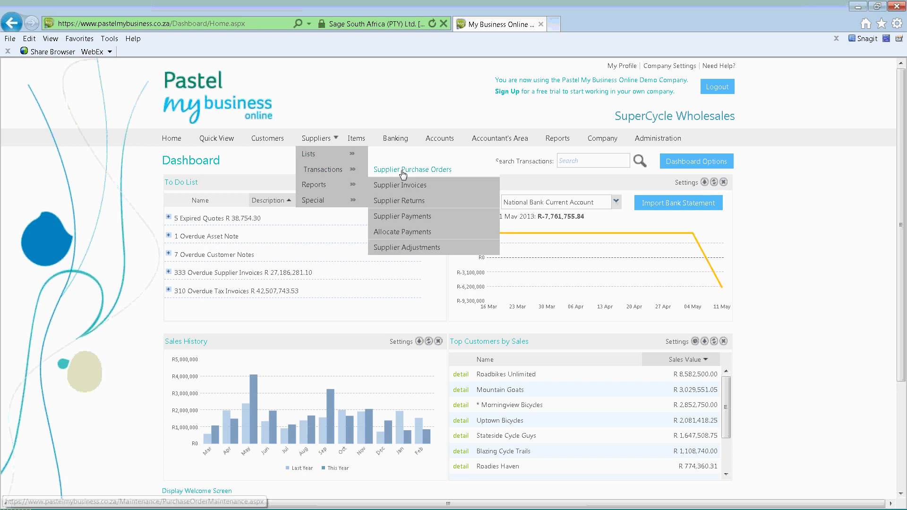
click(392, 216)
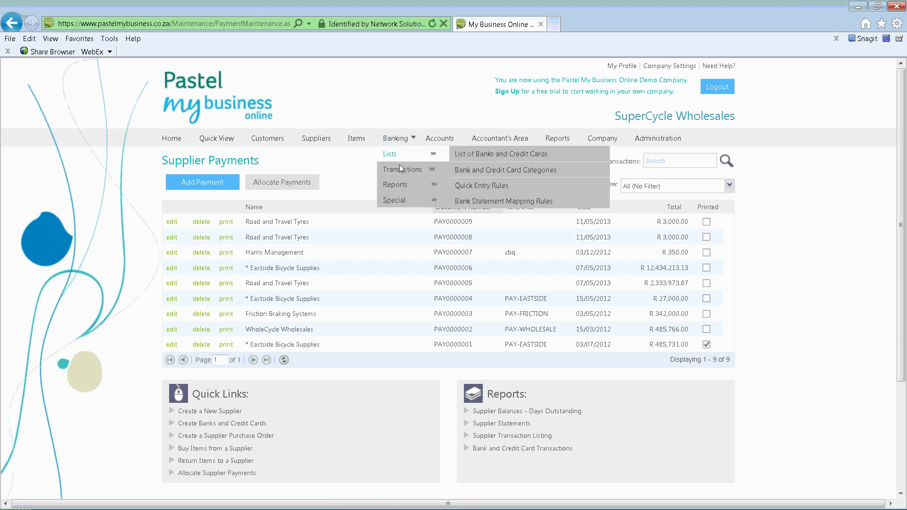
click(201, 222)
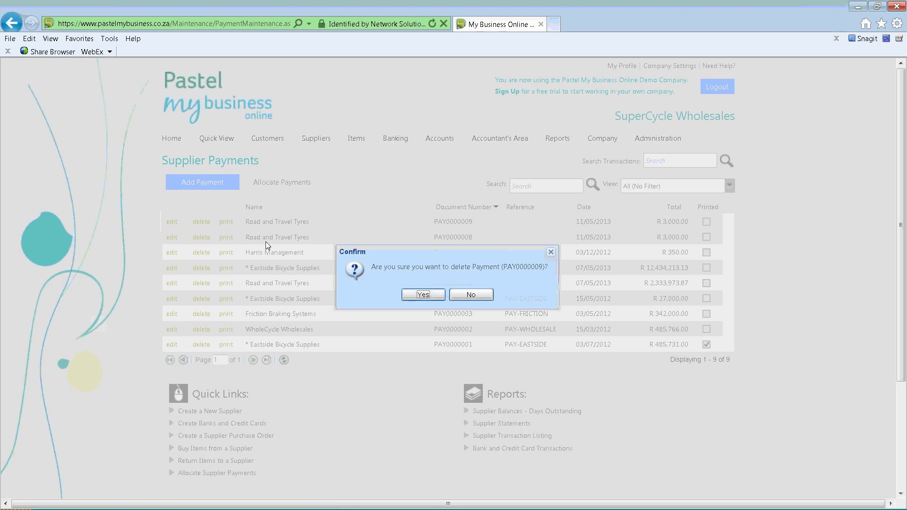
click(417, 295)
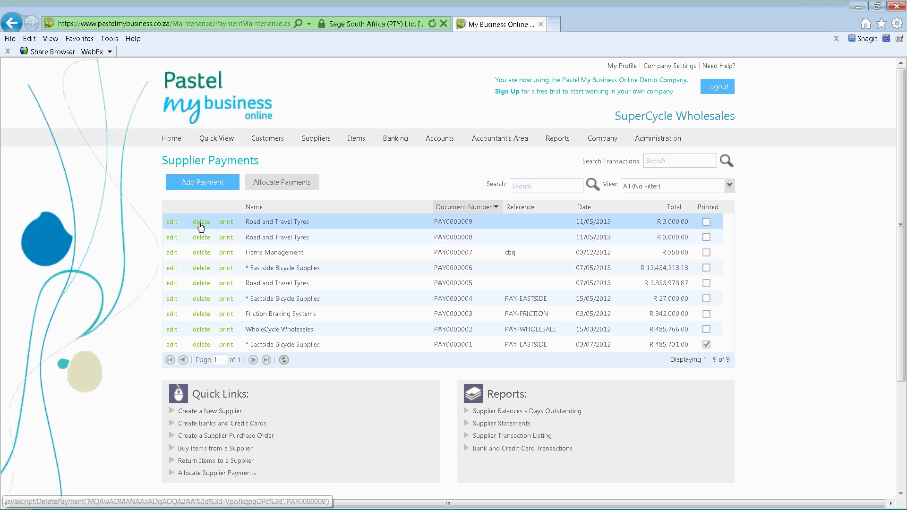
scroll(418, 250, down, 1)
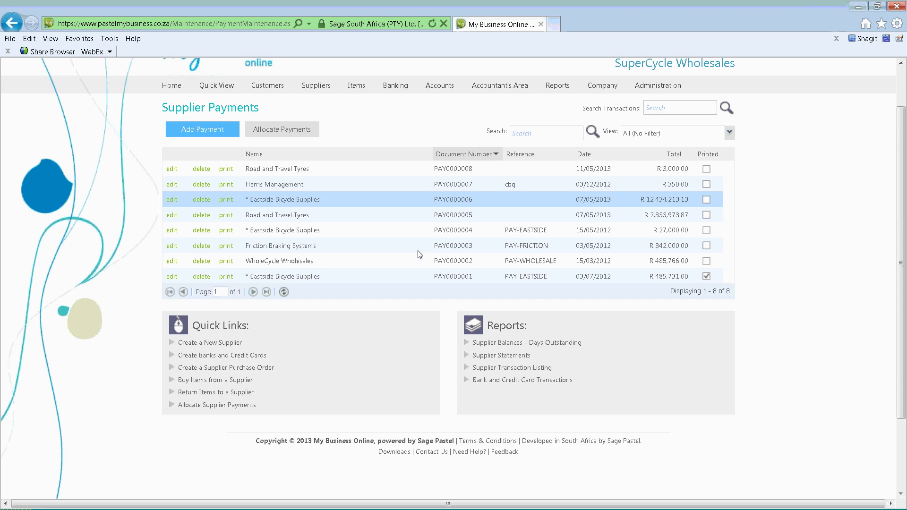
scroll(417, 251, up, 1)
Open the supplier payment allocations for Eastside Bicycle Supplies and turn off Show Outstanding Only
mouse_move(330, 140)
mouse_move(332, 174)
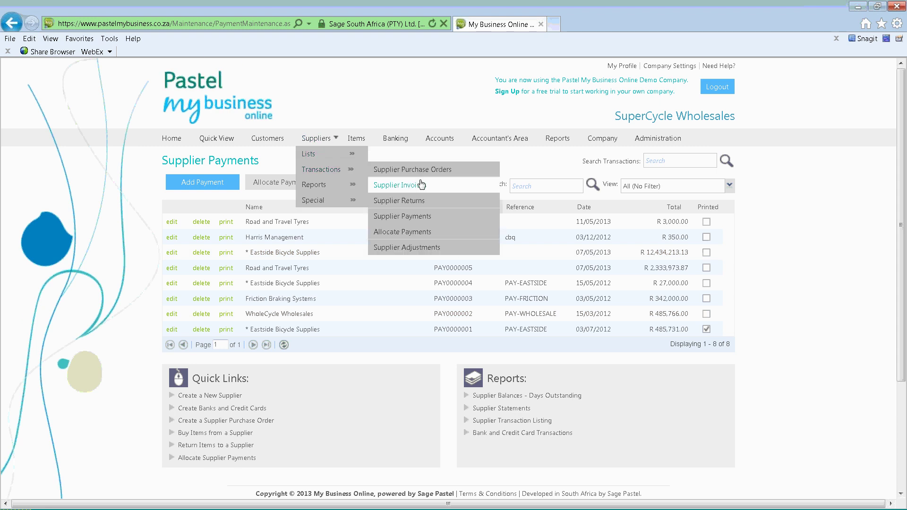
click(433, 232)
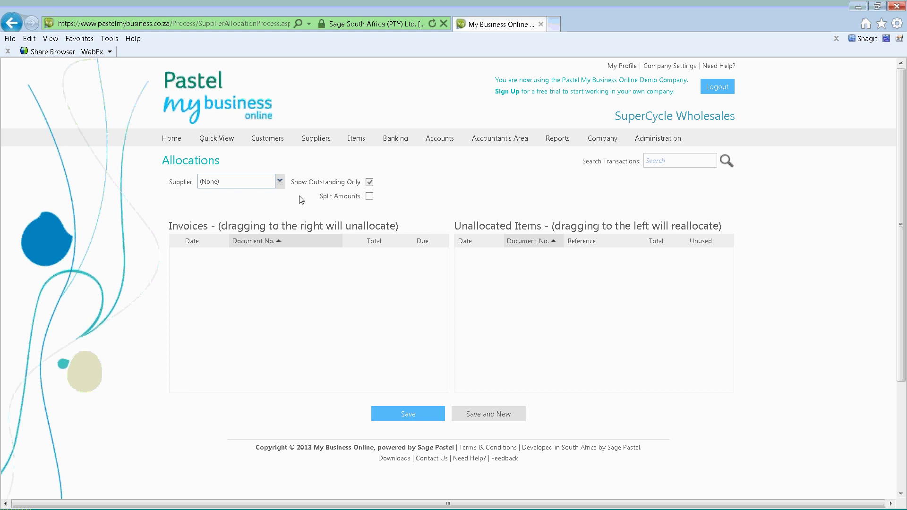
click(280, 181)
click(253, 221)
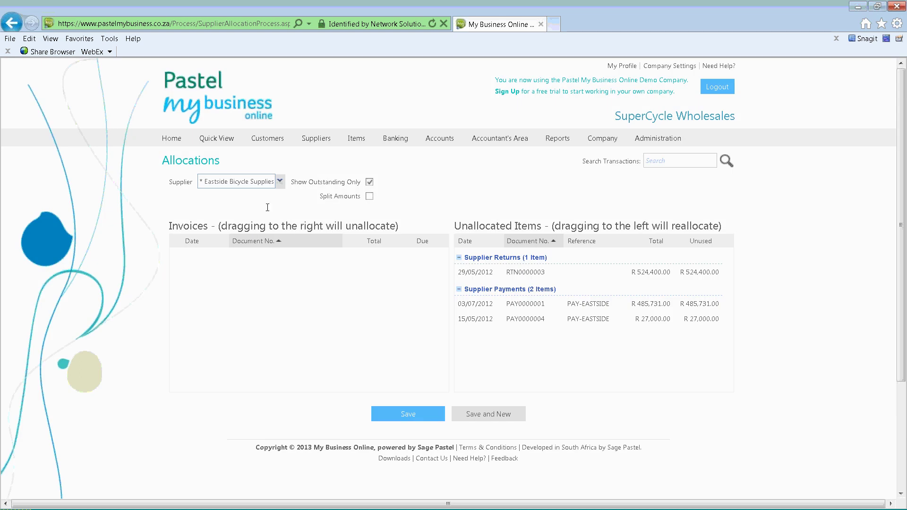
click(370, 182)
click(428, 294)
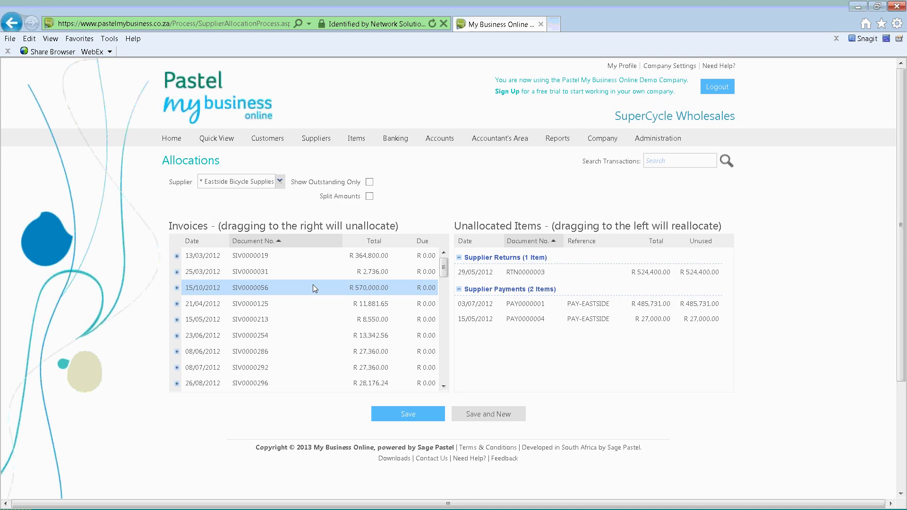
Allocate the 03/07/2012 payment to the invoice dated 24/05/2012 and the 15/05/2012 payment to the invoice dated 17/05/2012
mouse_move(446, 268)
mouse_down()
mouse_move(446, 371)
mouse_move(445, 274)
mouse_up()
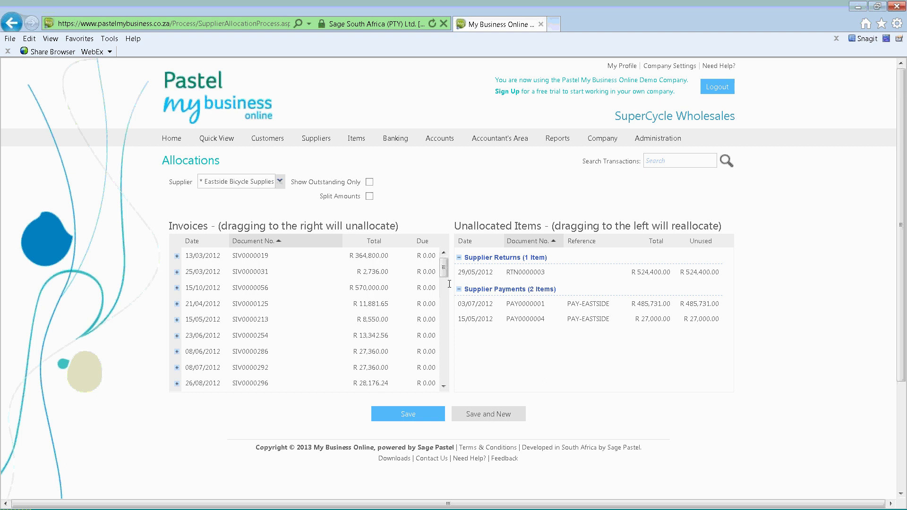
drag(444, 267, 438, 368)
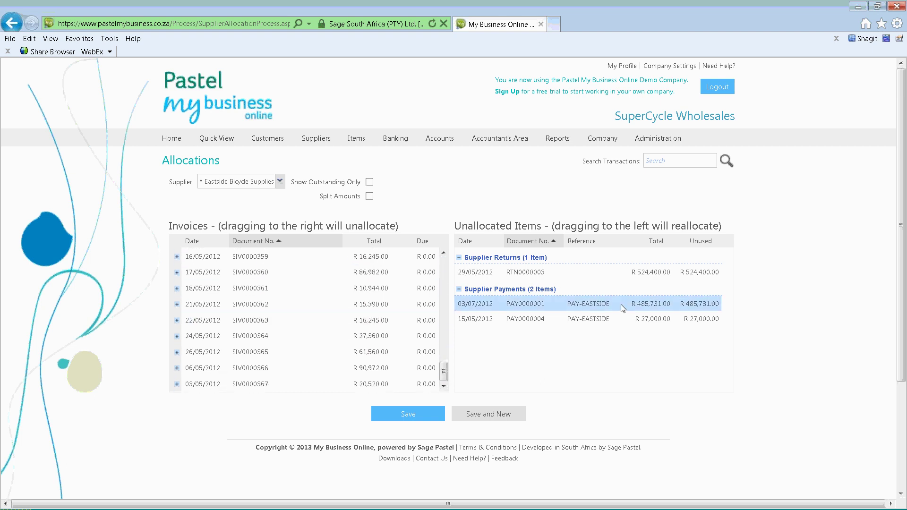
drag(617, 305, 385, 336)
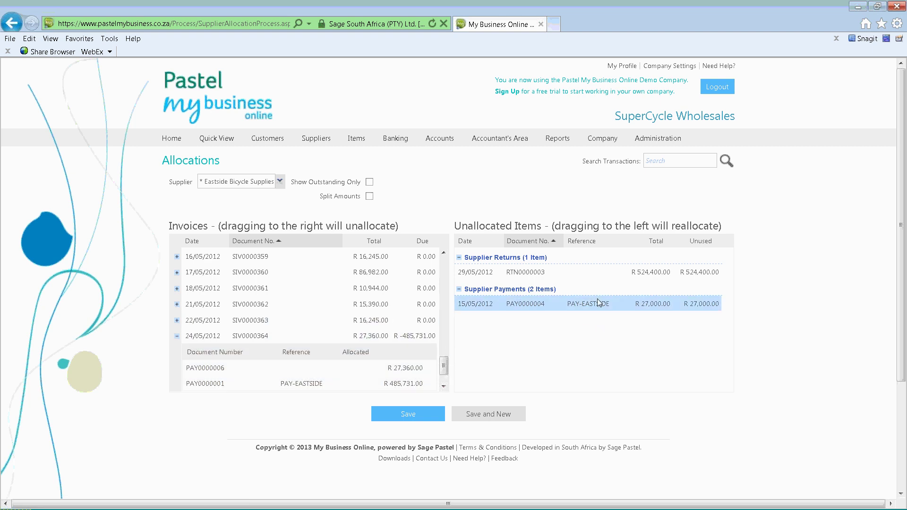
drag(600, 303, 381, 284)
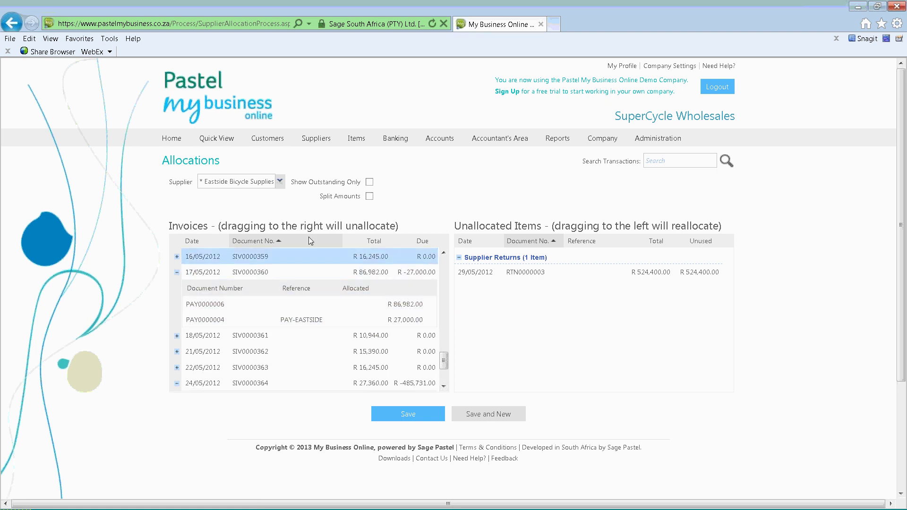
Switch the allocations to supplier Aerodynamix (Pty) Limited and turn on Show Outstanding Only
click(280, 181)
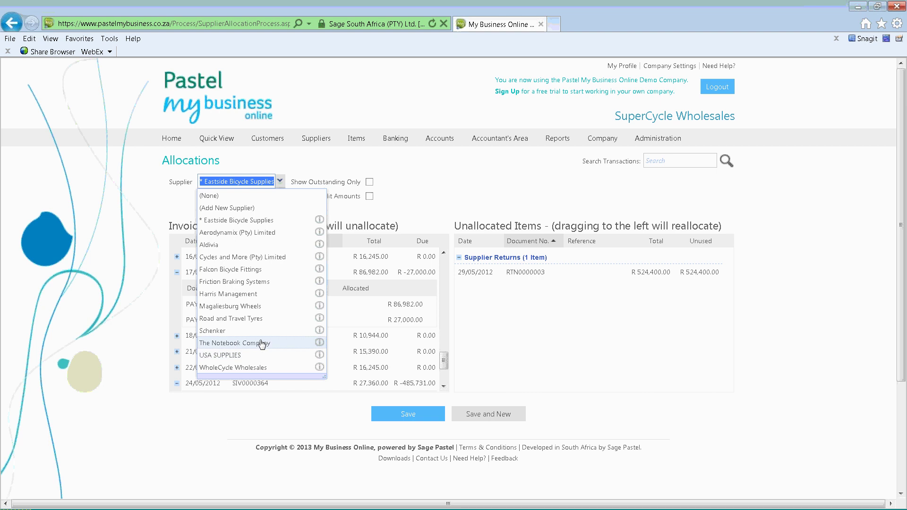
click(237, 233)
click(424, 296)
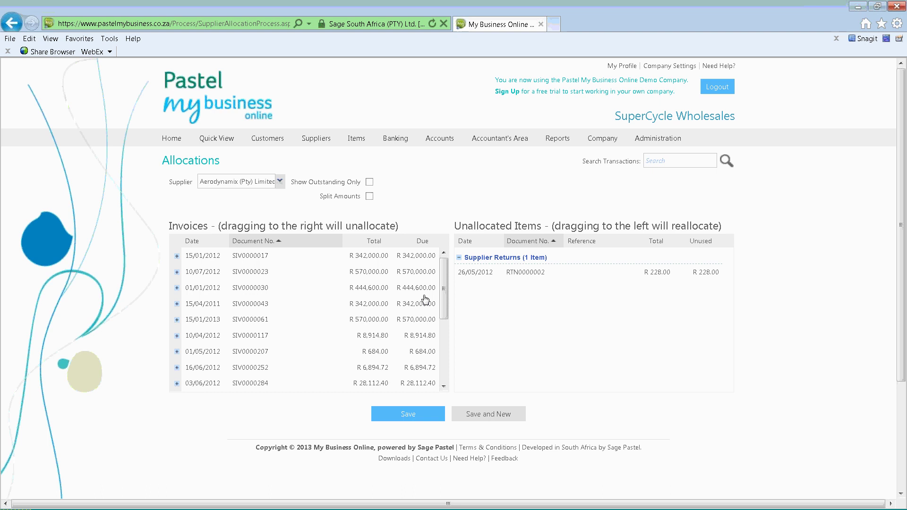
click(370, 182)
click(422, 295)
mouse_move(445, 299)
mouse_down()
mouse_move(447, 373)
mouse_move(447, 316)
mouse_up()
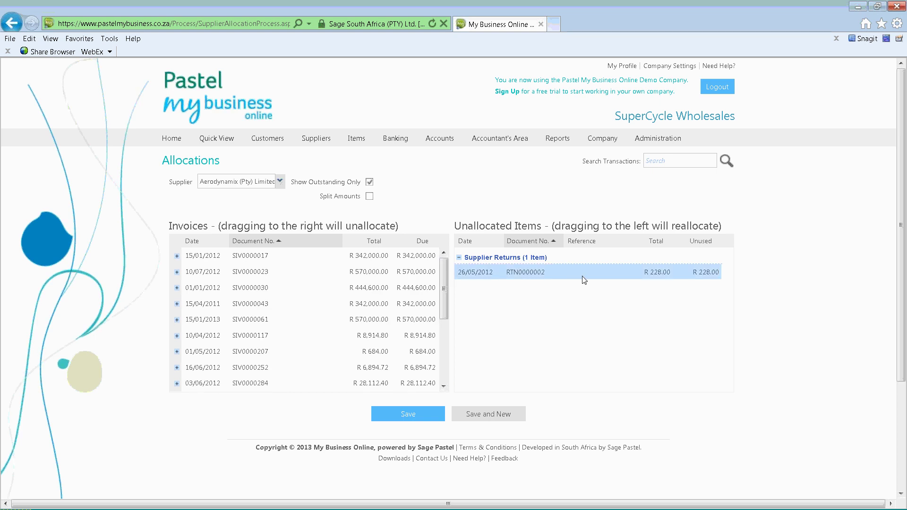
Allocate the 26/05/2012 supplier return to the invoice dated 01/05/2012 and save the allocation
drag(605, 272, 464, 352)
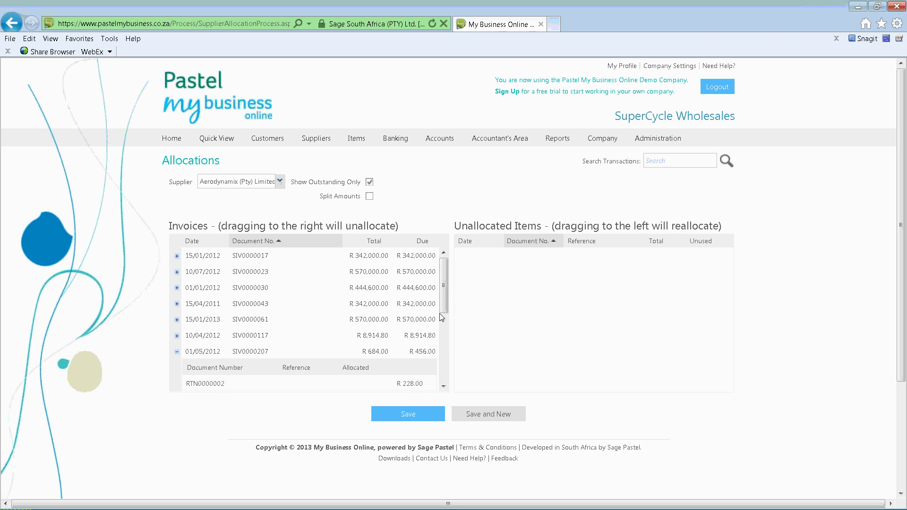
scroll(444, 324, down, 3)
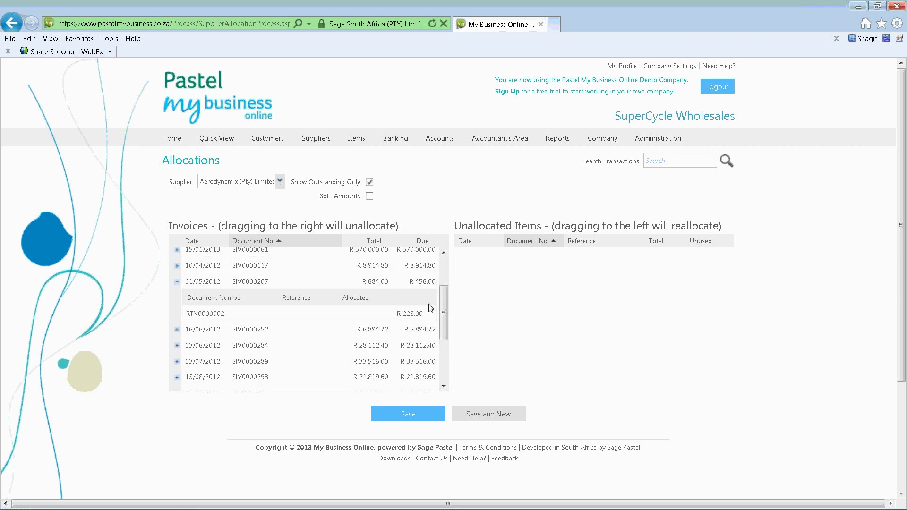
click(424, 284)
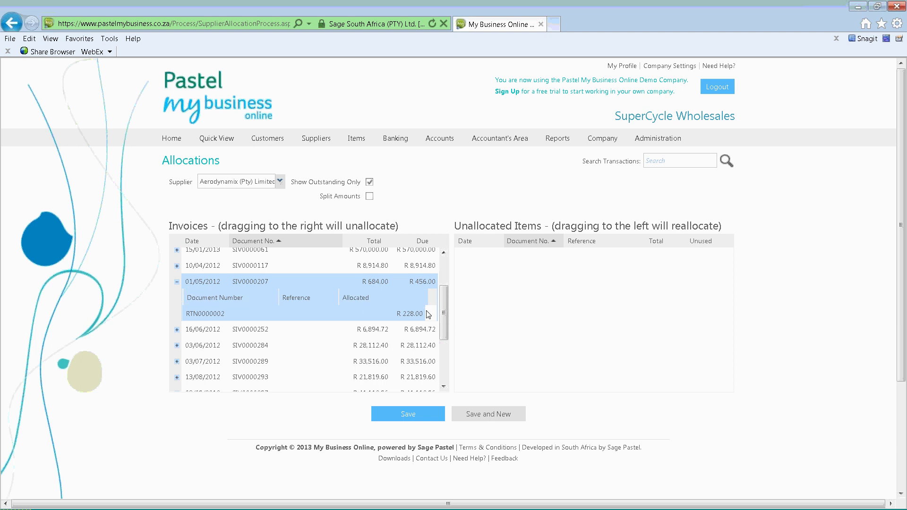
click(410, 415)
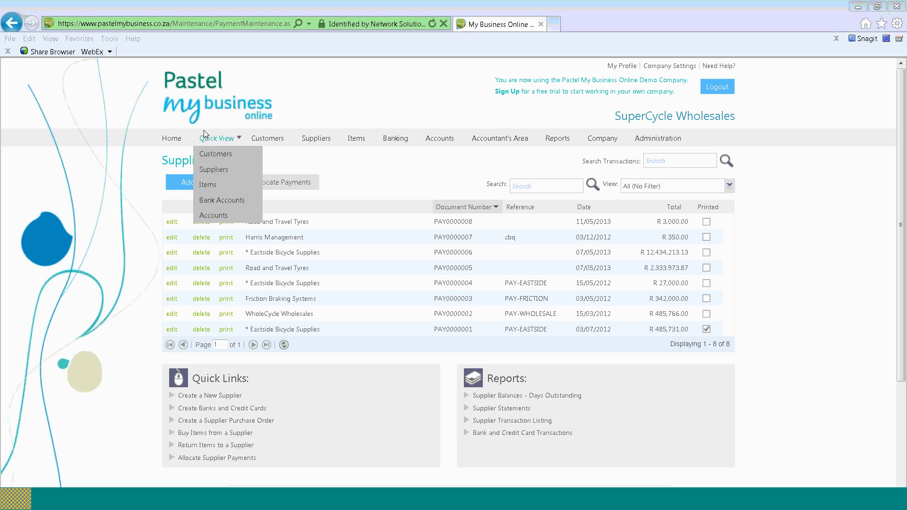
Open the customer receipt allocations and view the list of customers available for allocation
click(192, 182)
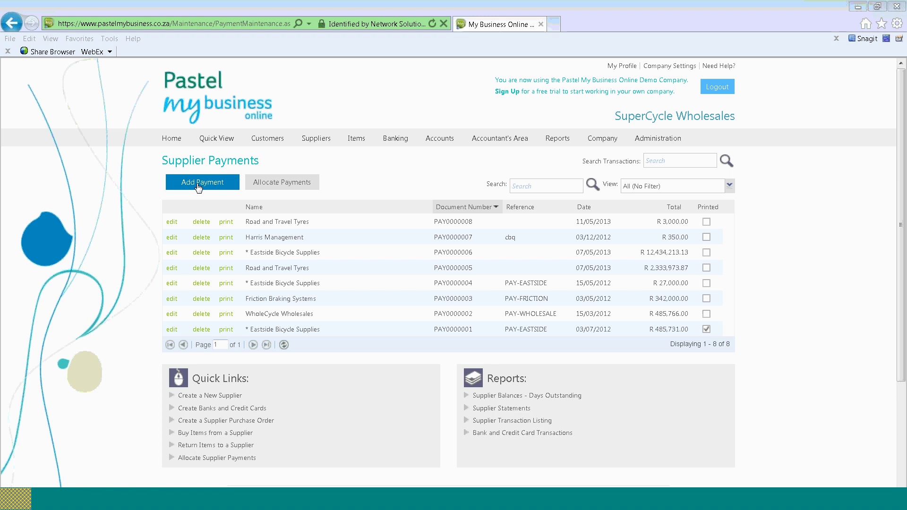
mouse_move(267, 138)
mouse_move(288, 185)
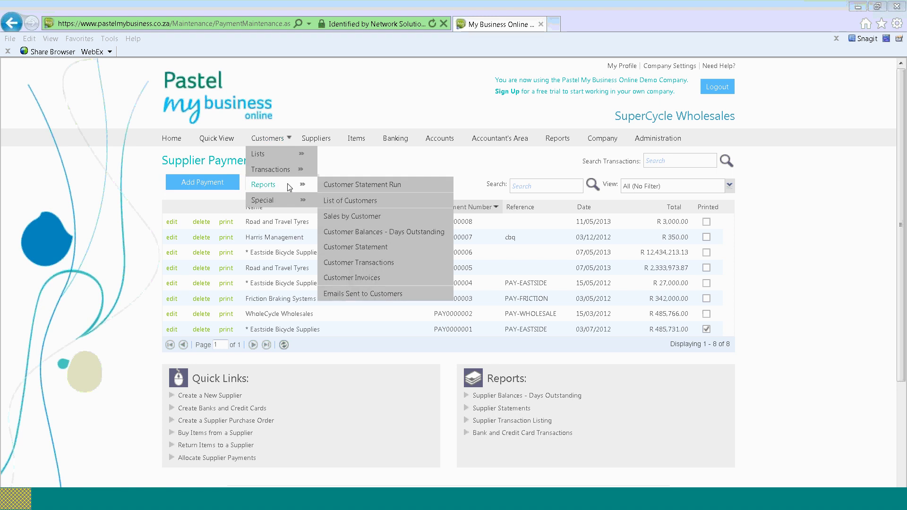
mouse_move(284, 169)
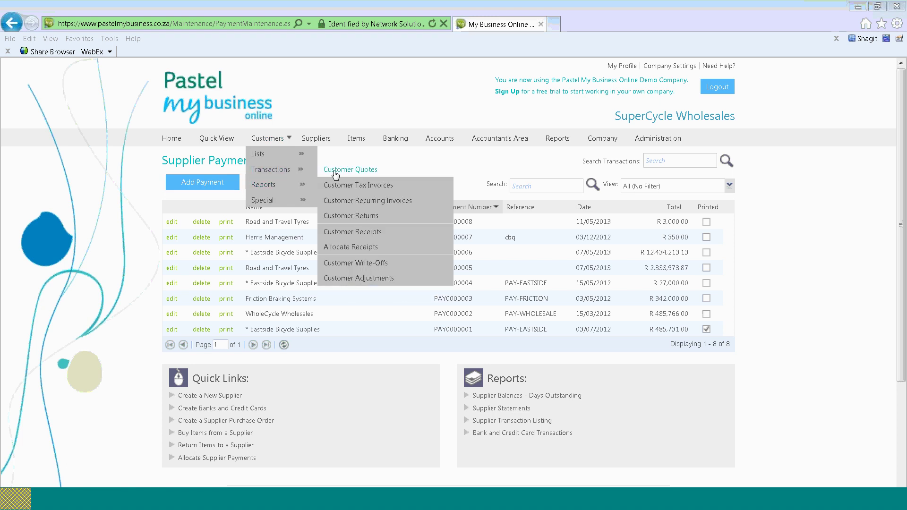
click(381, 248)
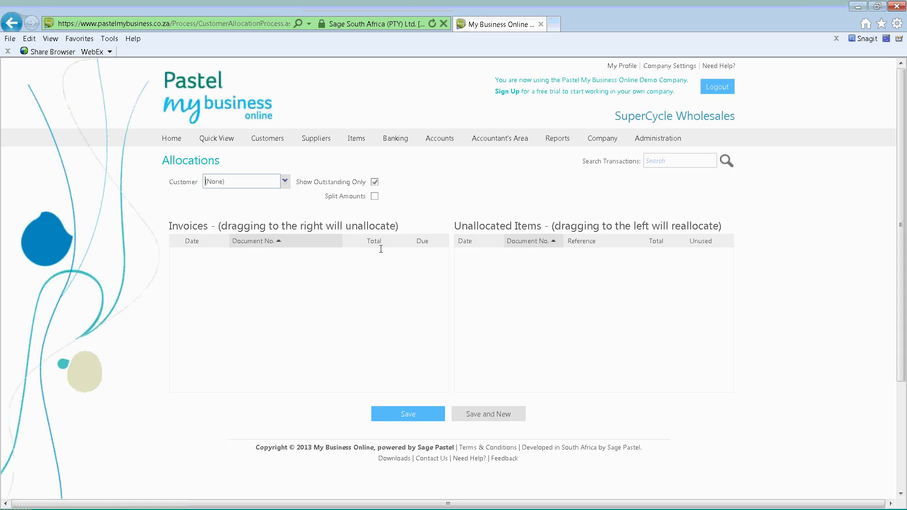
click(285, 180)
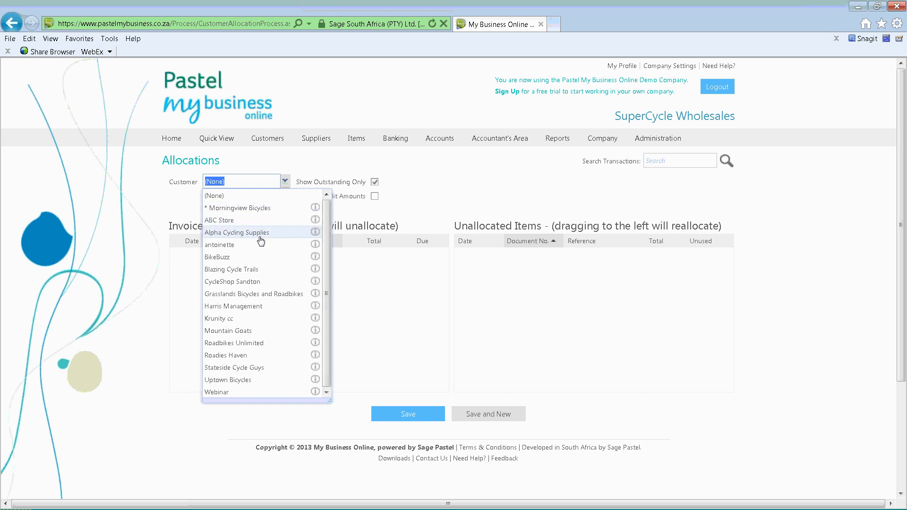
click(448, 199)
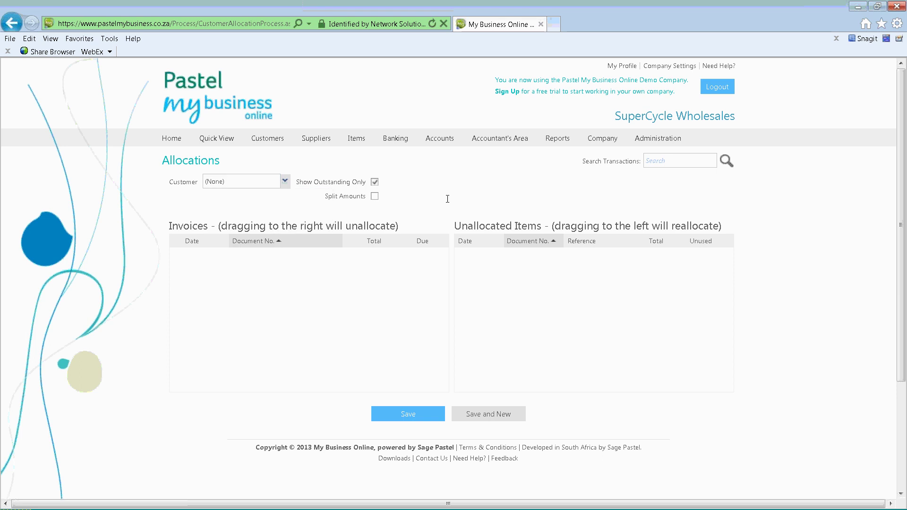
Open the supplier payment allocations for Aerodynamix (Pty) Limited
mouse_move(310, 141)
mouse_move(326, 169)
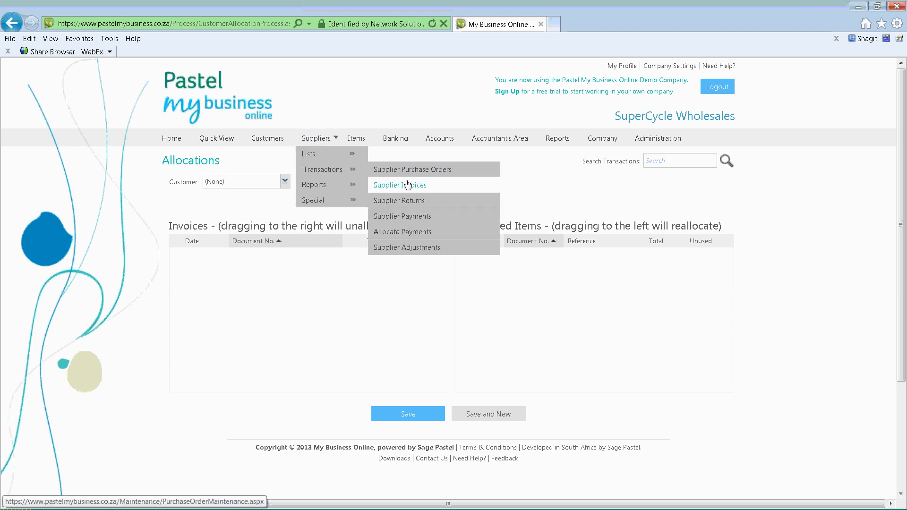
click(411, 233)
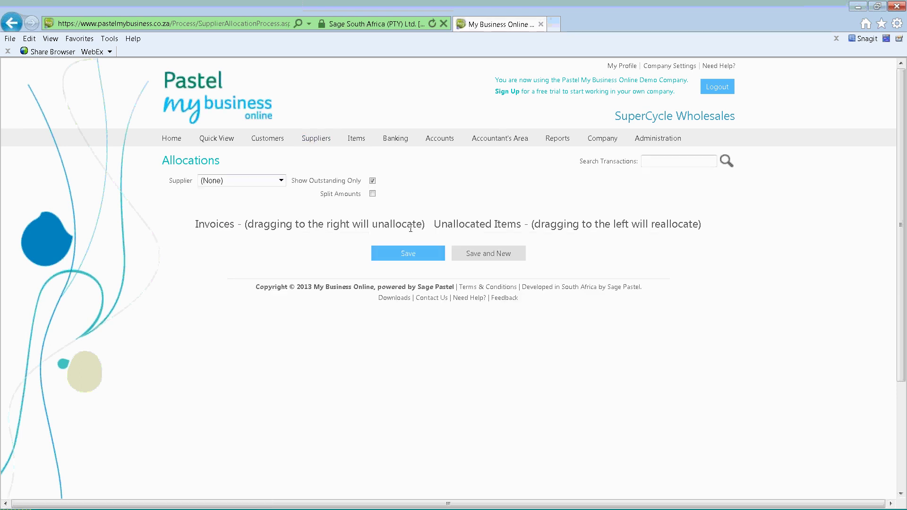
click(280, 182)
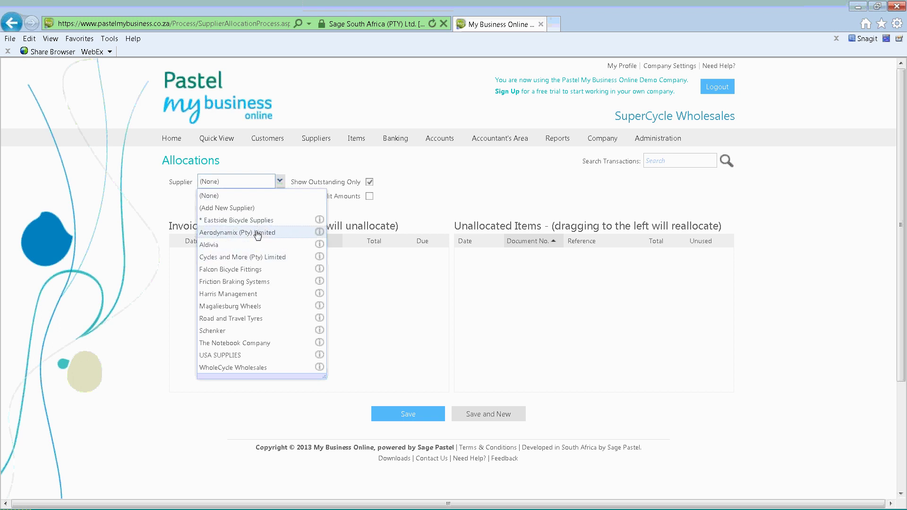
click(258, 232)
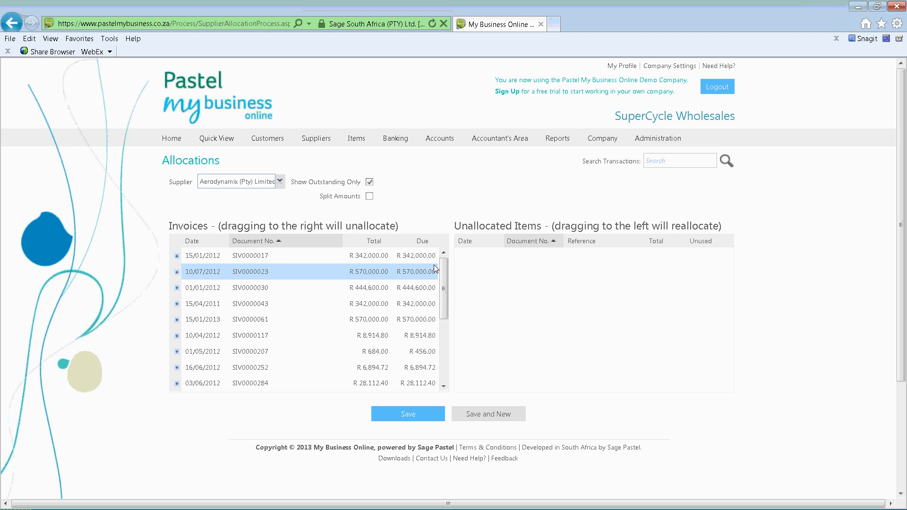
Unallocate the supplier return from the invoice dated 01/05/2012 and save the allocations
click(177, 257)
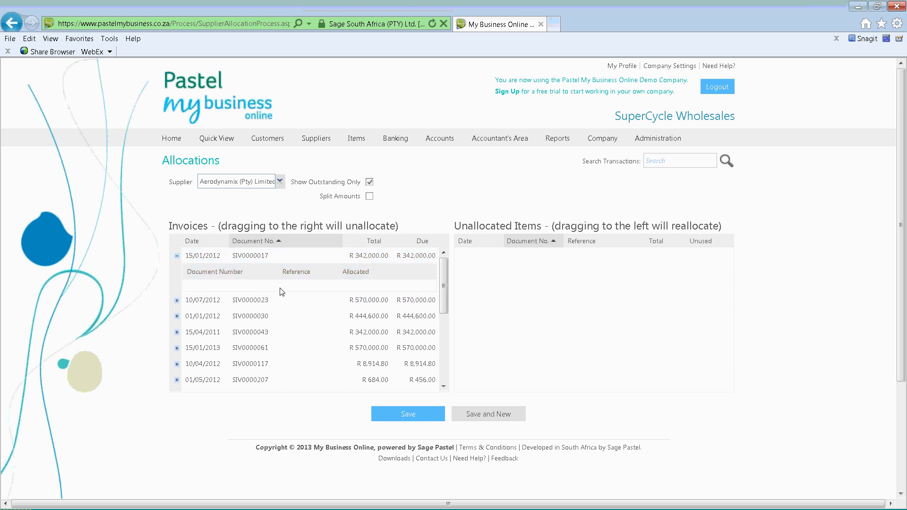
drag(446, 282, 446, 319)
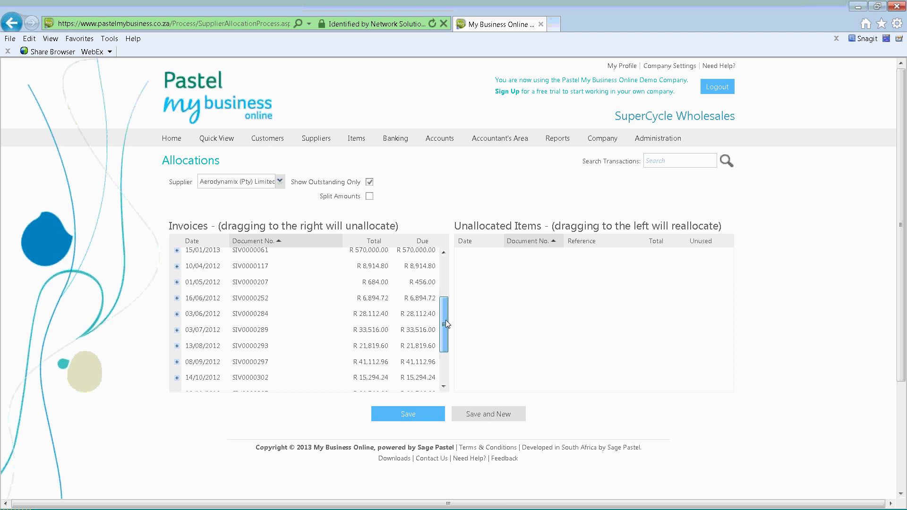
click(176, 285)
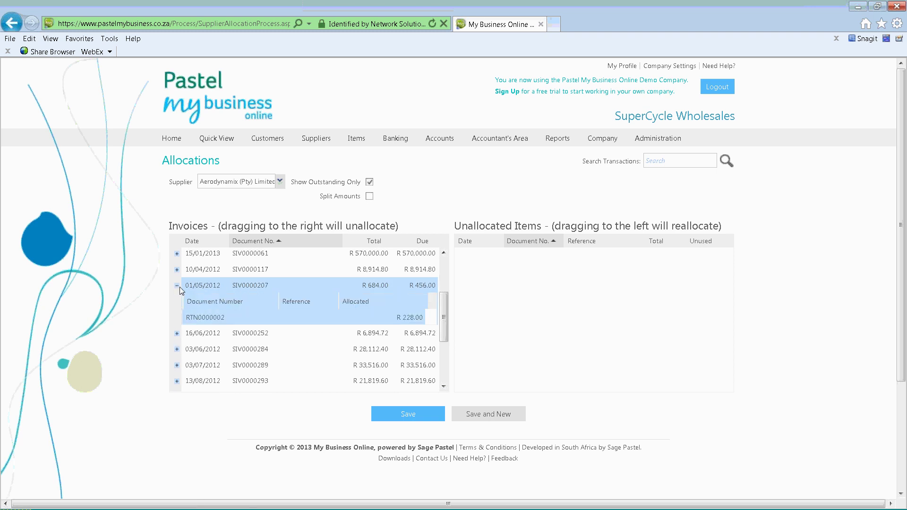
drag(257, 317, 574, 296)
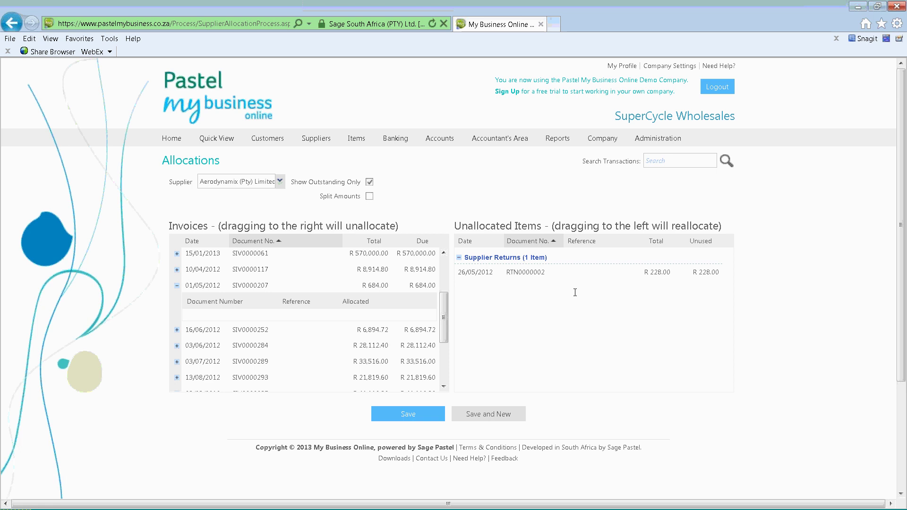
click(405, 415)
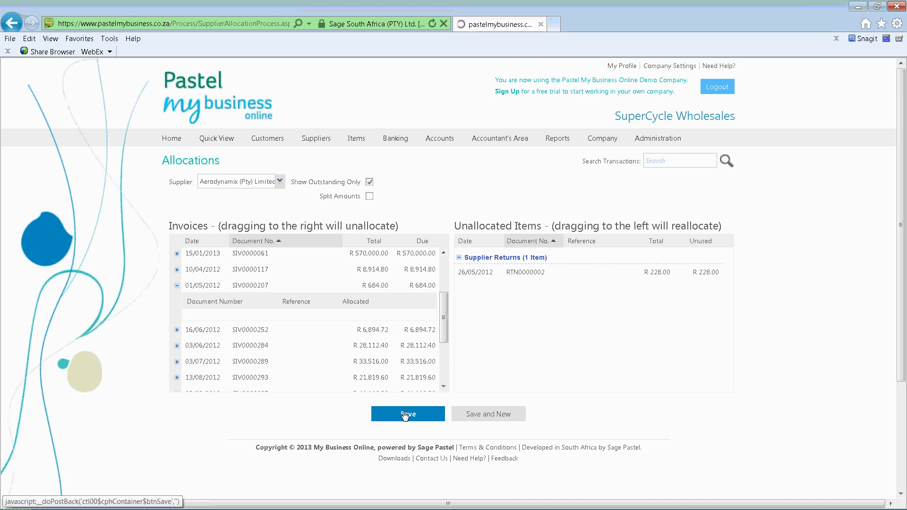
Create a new supplier adjustment for Aerodynamix (Pty) Limited and set its effect to Decrease
mouse_move(301, 140)
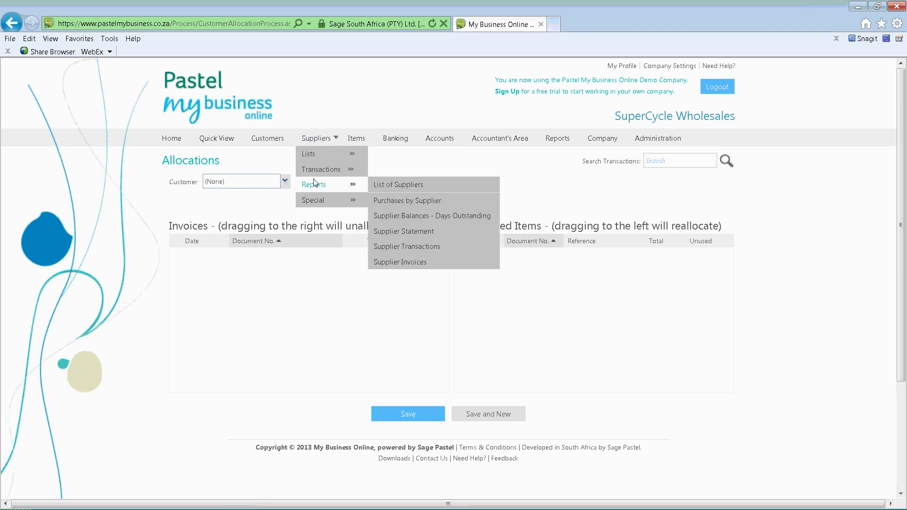
mouse_move(320, 170)
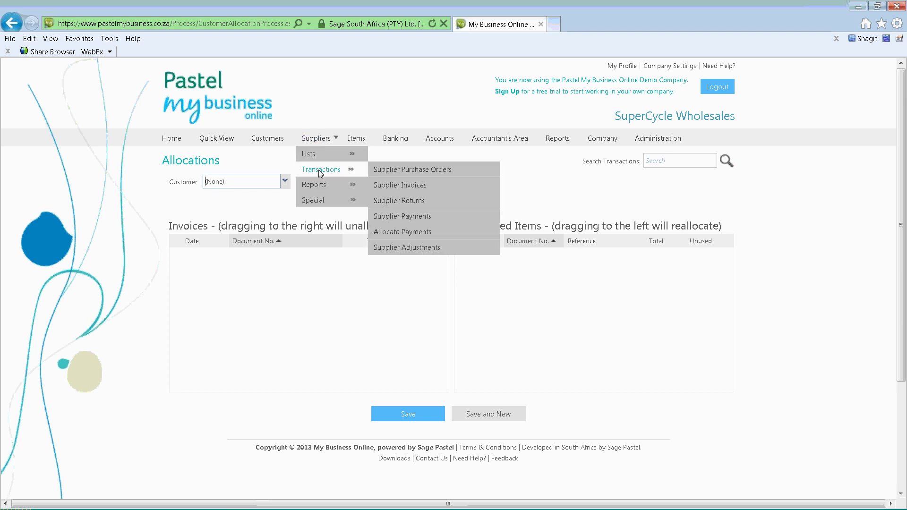
click(409, 247)
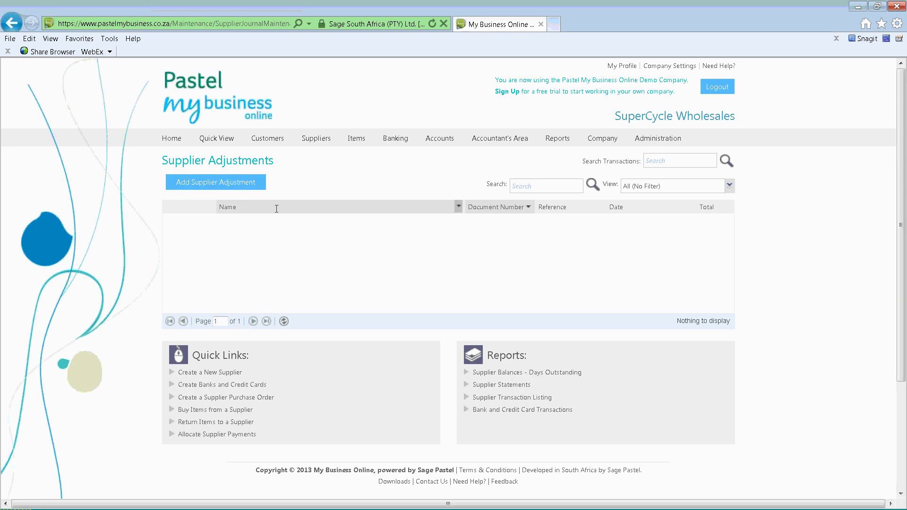
click(234, 189)
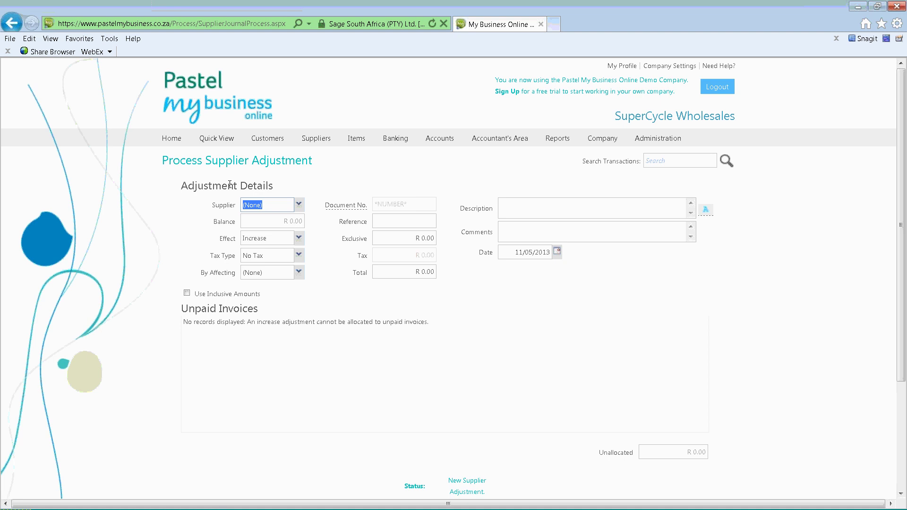
click(299, 203)
click(290, 256)
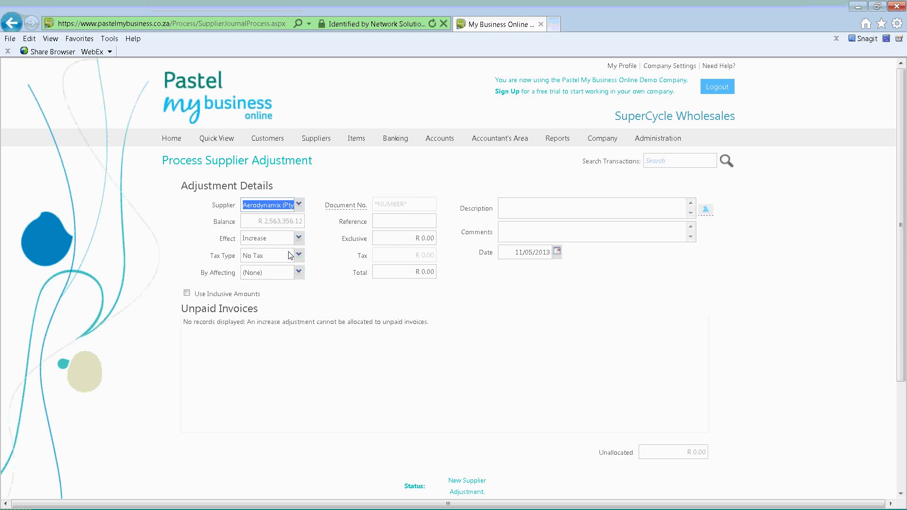
click(298, 238)
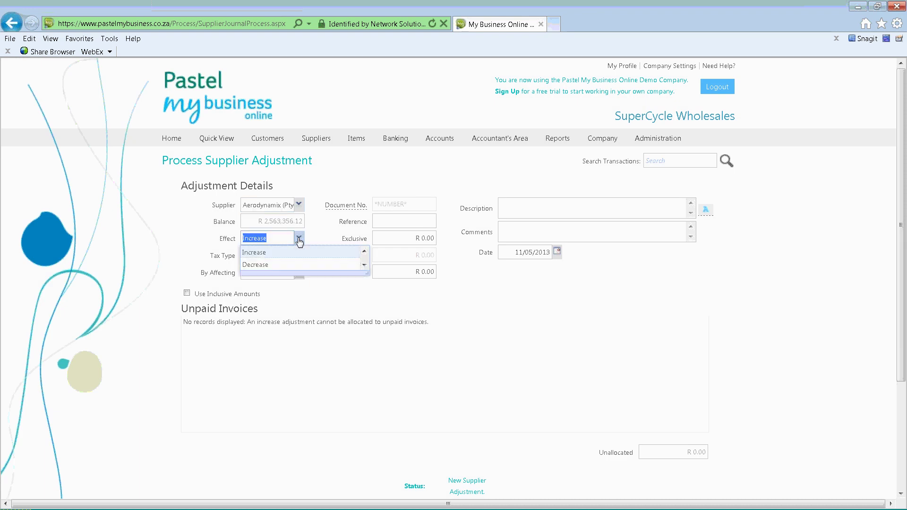
click(283, 263)
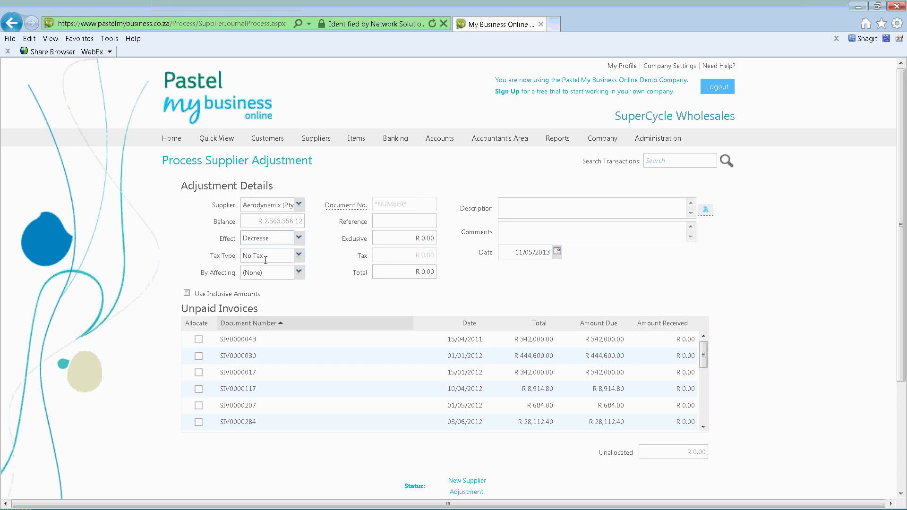
Look through the accounts the adjustment can affect and start adding a new account
click(298, 273)
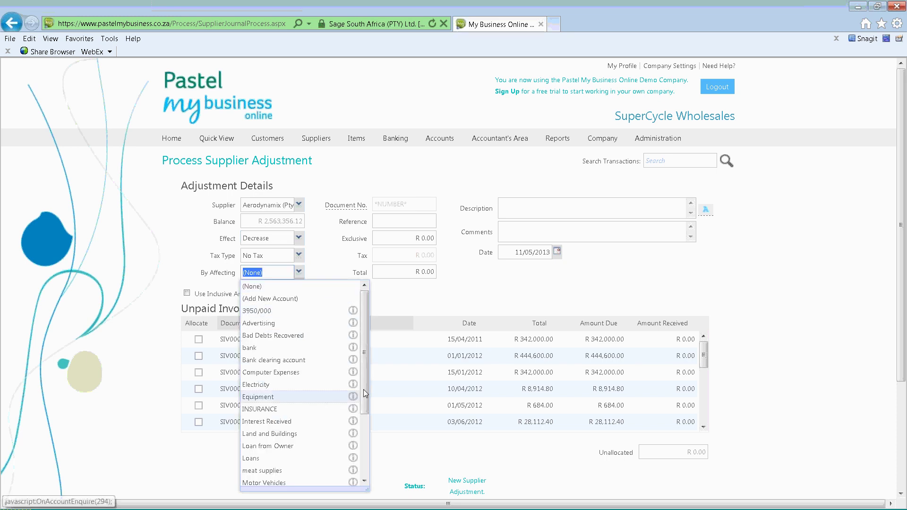
drag(363, 342, 361, 407)
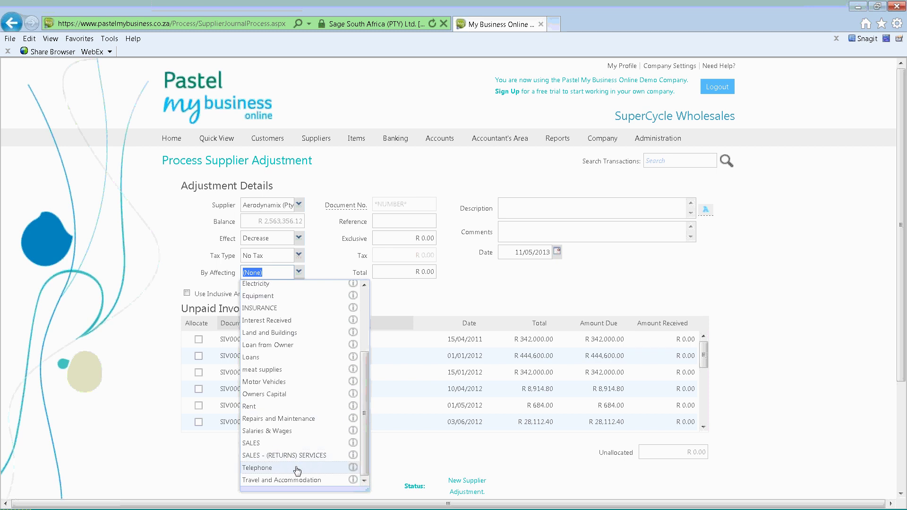
drag(366, 444, 366, 387)
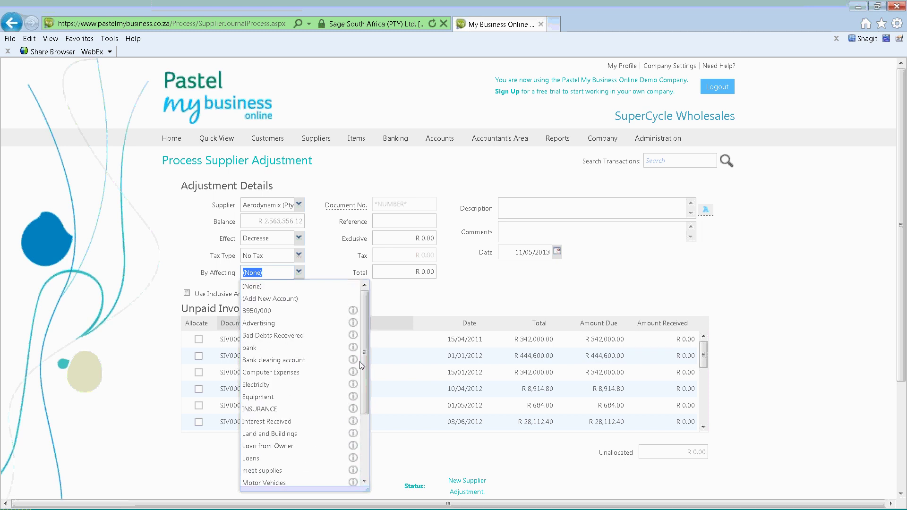
click(268, 298)
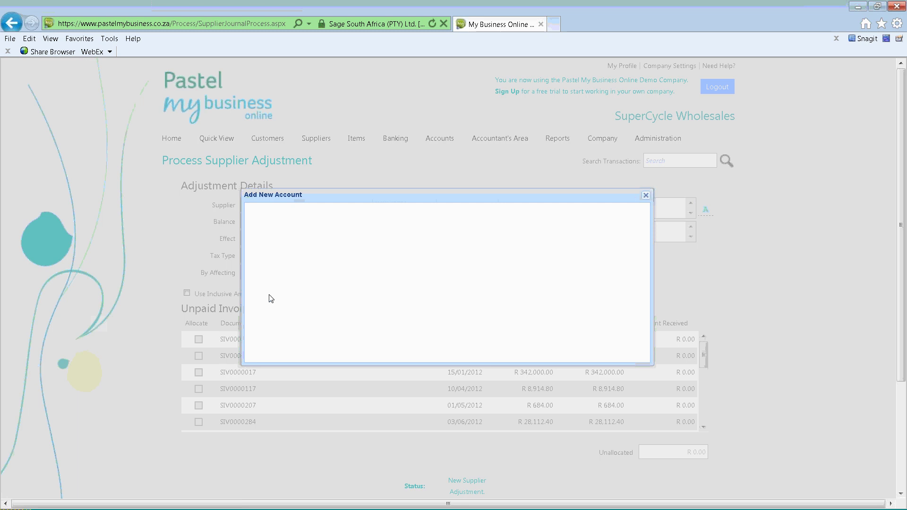
Set the new account's category to Income Tax
click(418, 267)
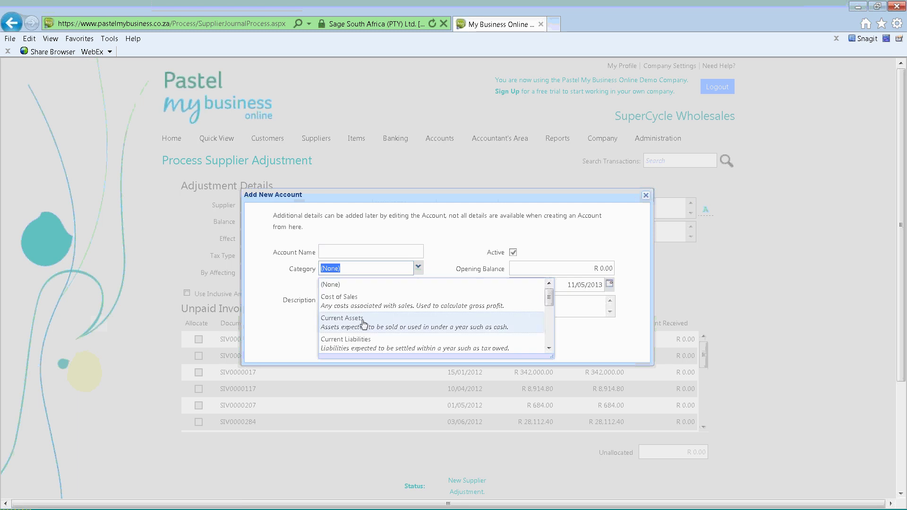
click(550, 349)
click(550, 349)
click(549, 349)
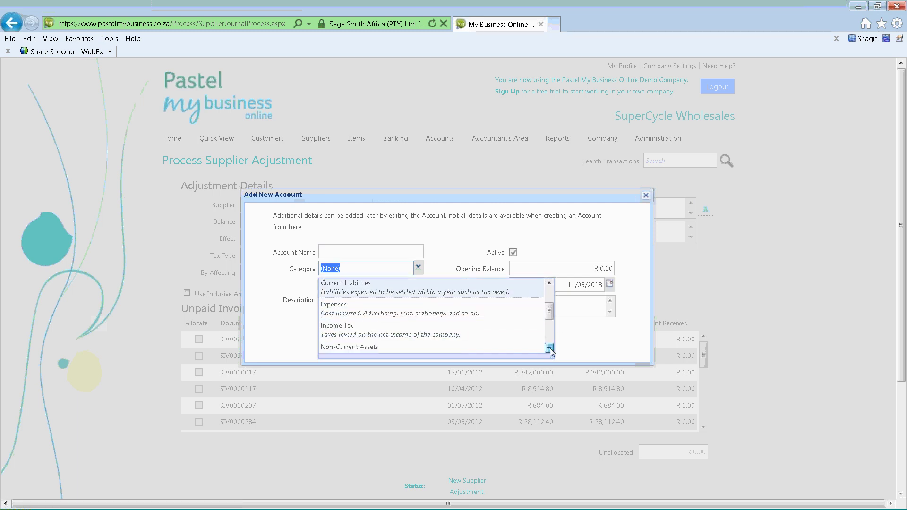
click(549, 349)
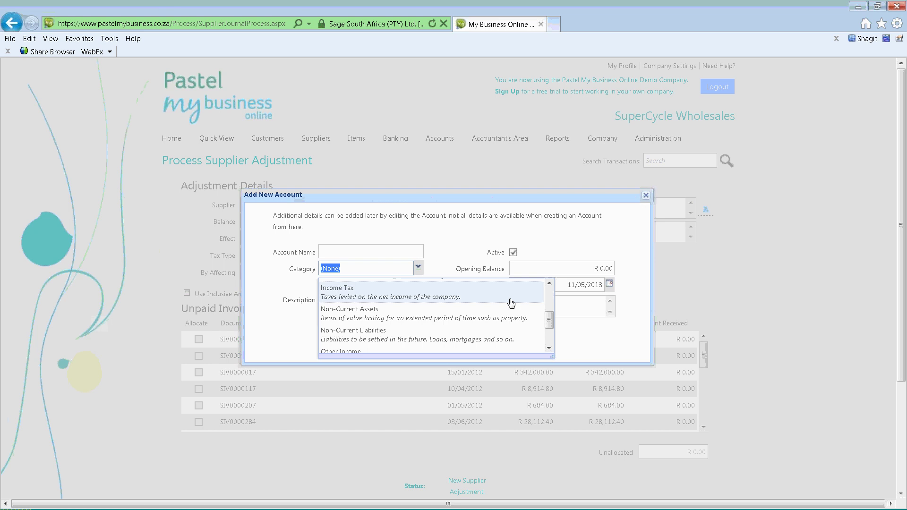
click(549, 284)
click(549, 284)
click(549, 284)
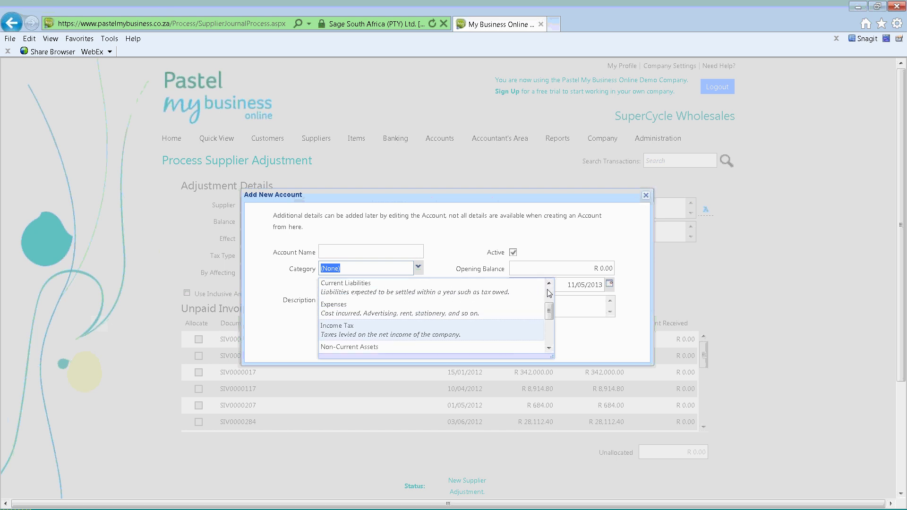
click(373, 333)
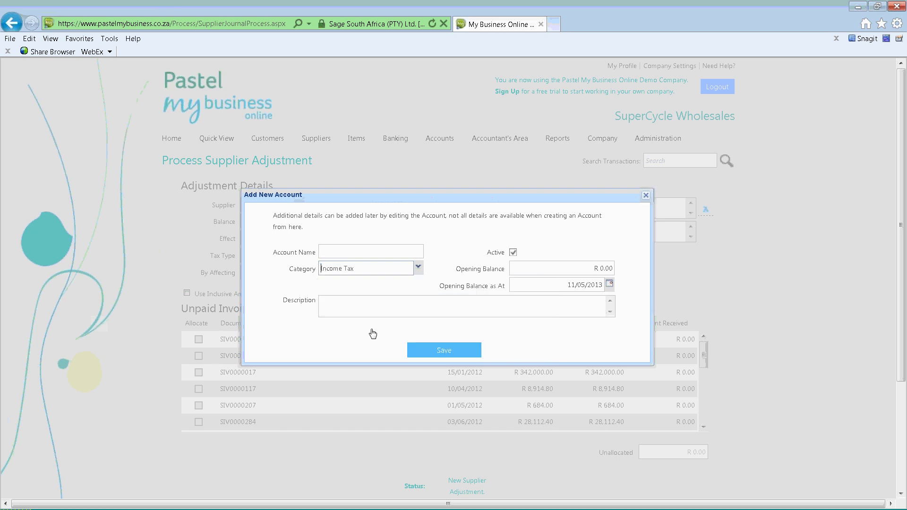
Set the new account's category to Other Income
click(418, 267)
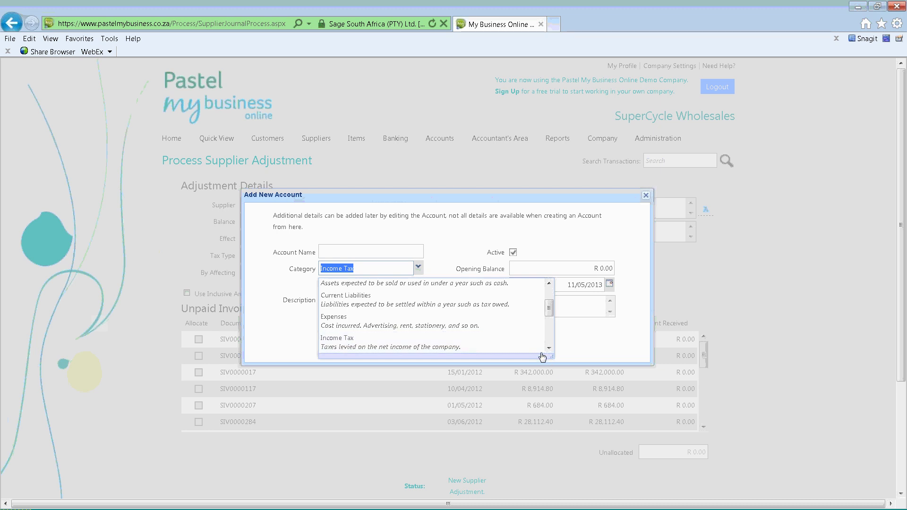
click(548, 349)
click(549, 349)
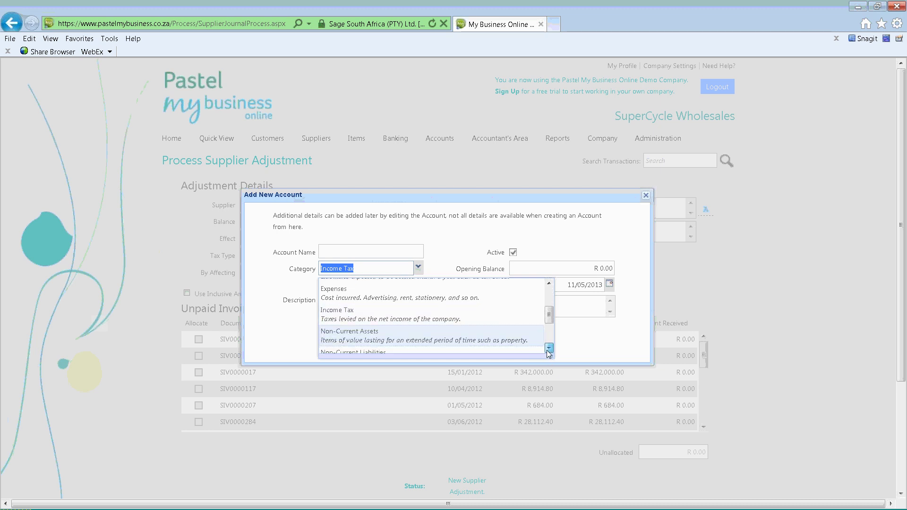
click(549, 348)
click(549, 348)
click(394, 324)
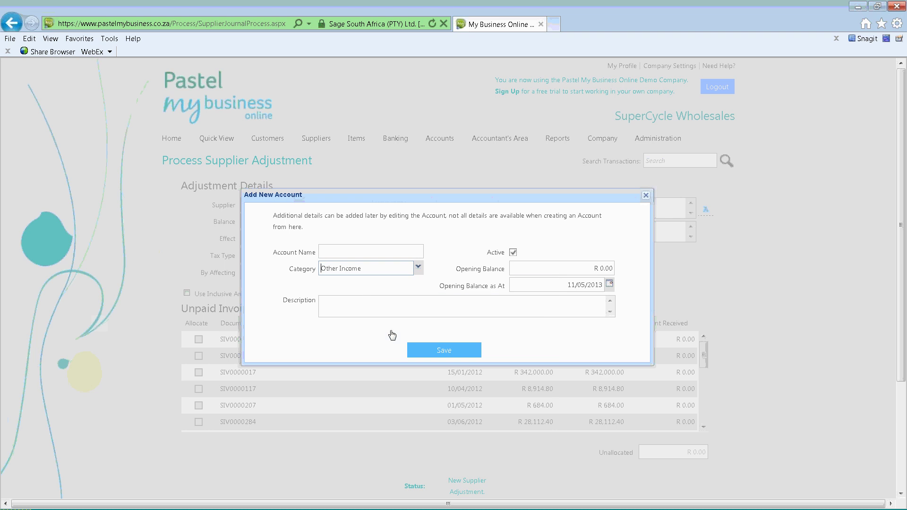
Name the new account "discount received" and save it as the affected account
click(360, 253)
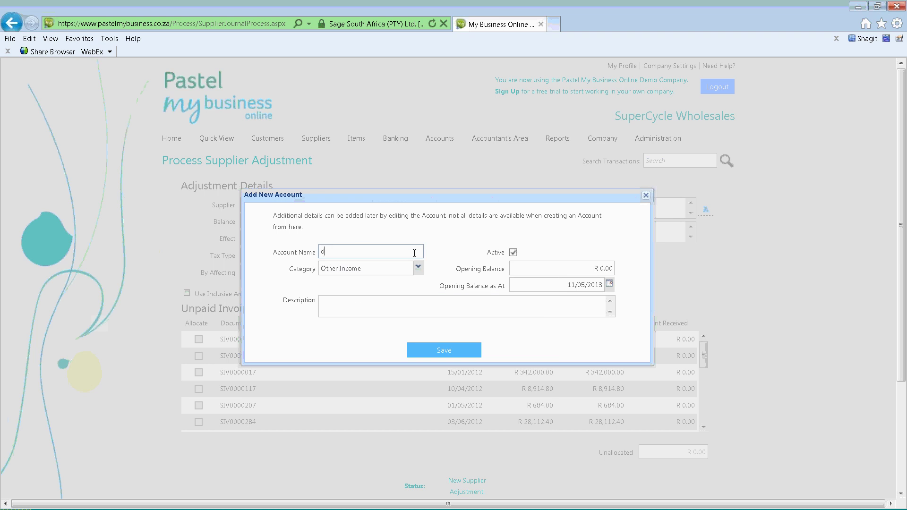
text(de)
key(BackSpace)
click(451, 352)
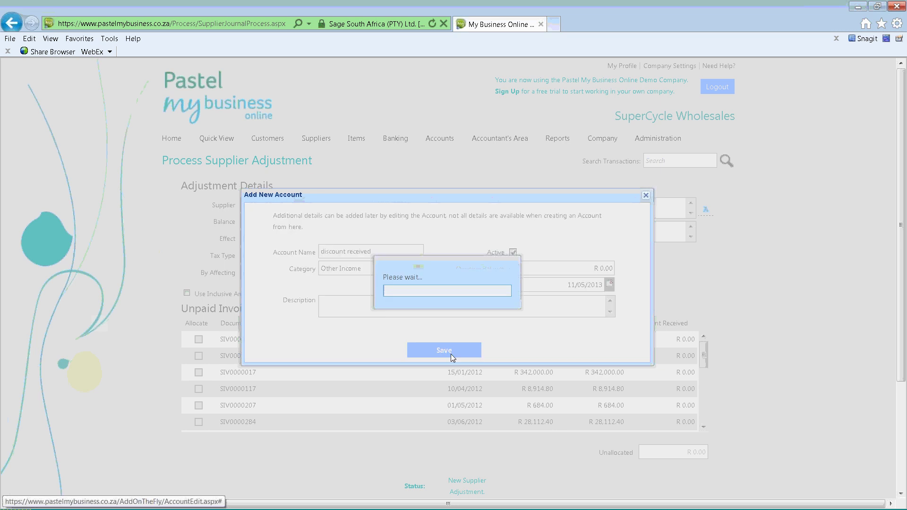
Enter a total of R 500.00 for the supplier adjustment, leaving the reference, description and comments blank
click(387, 238)
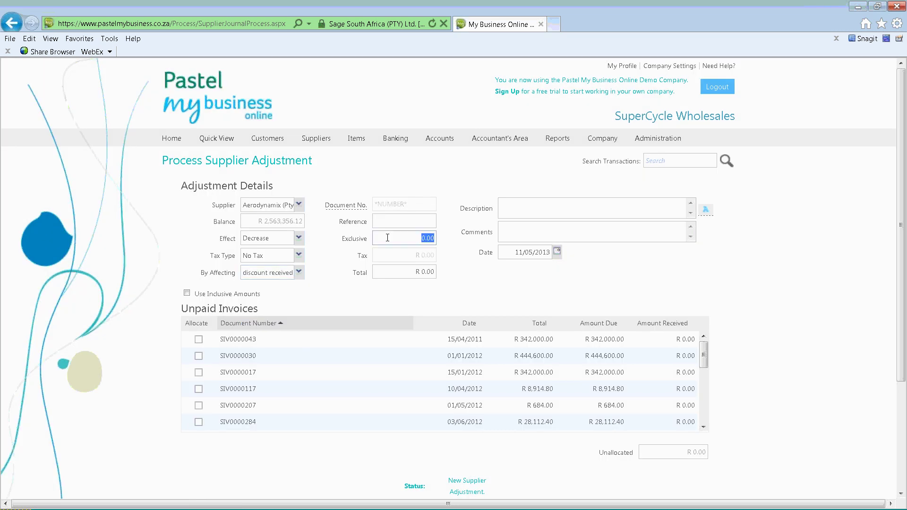
key(Tab)
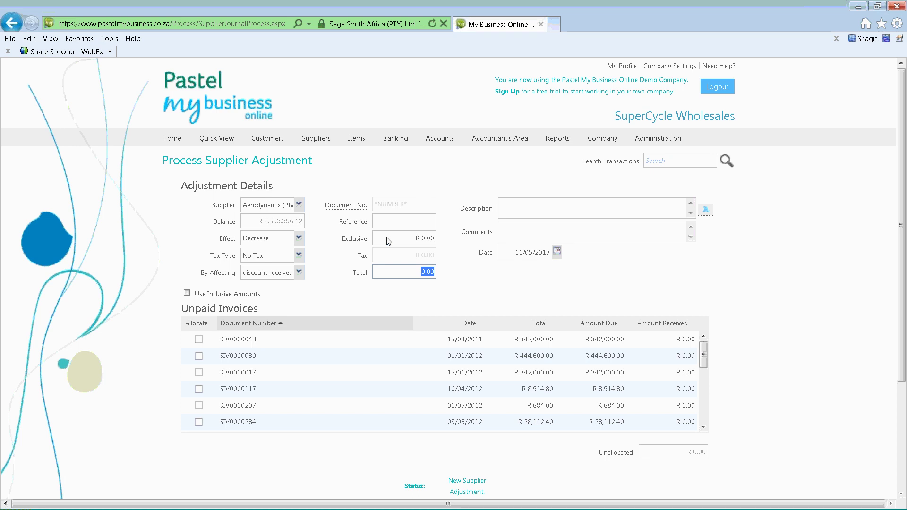
text(50)
key(Tab)
key(Tab)
key(Tab)
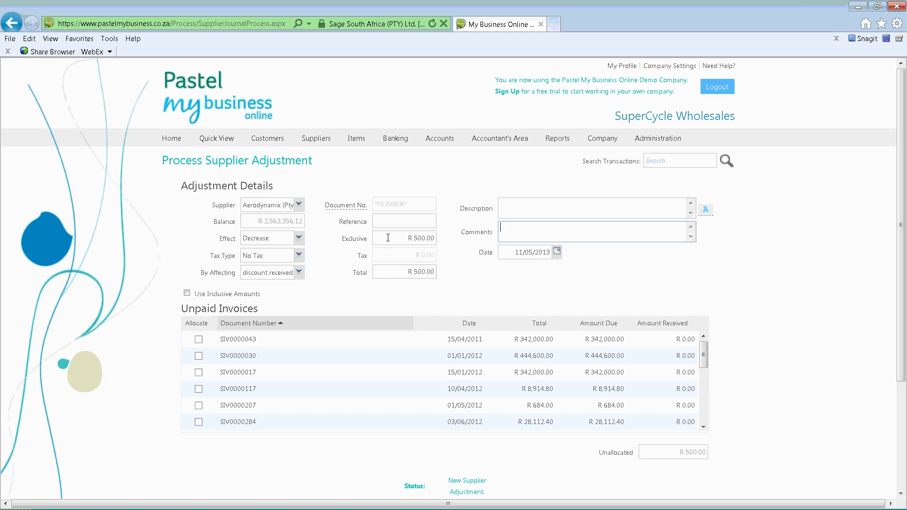
scroll(487, 310, down, 3)
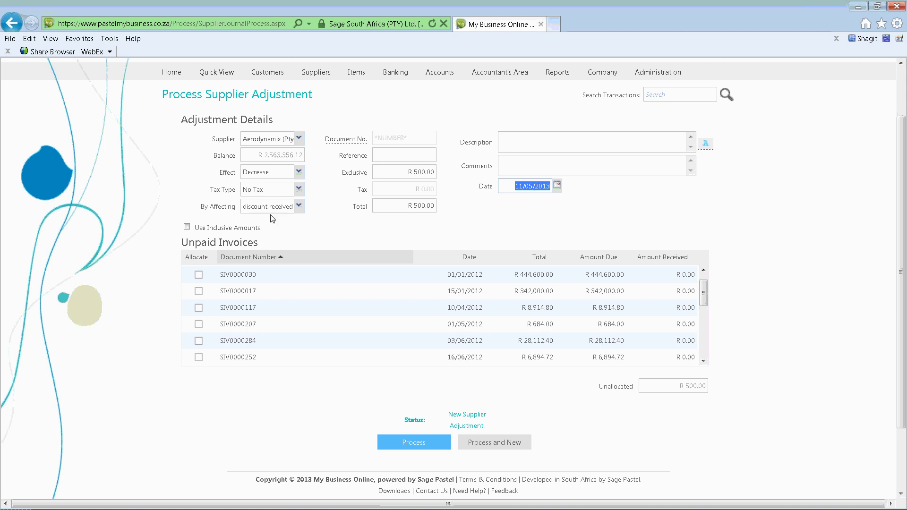
scroll(410, 282, up, 3)
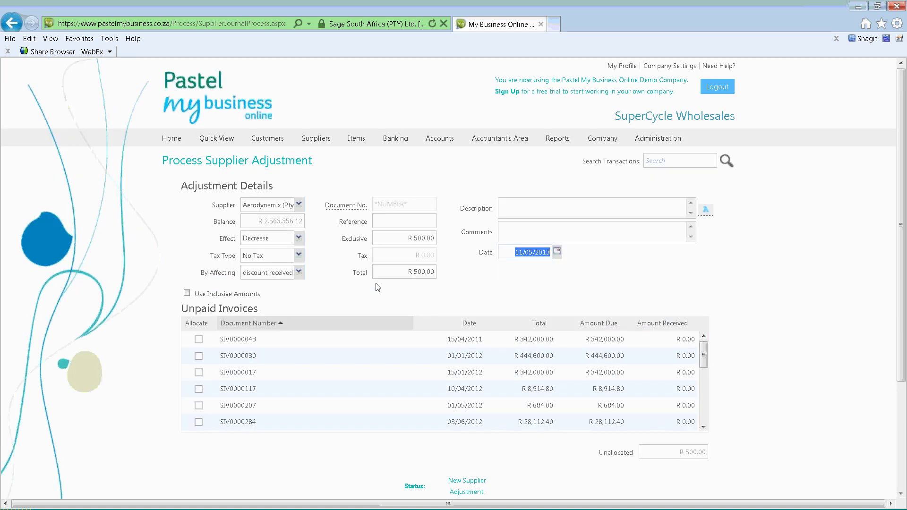
Set the adjustment's effect to Increase and review the accounts it can affect
click(298, 237)
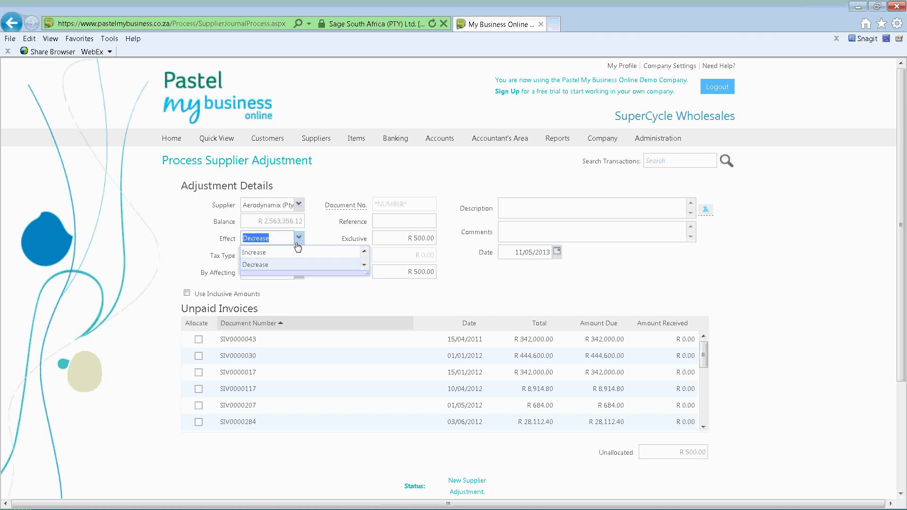
click(279, 251)
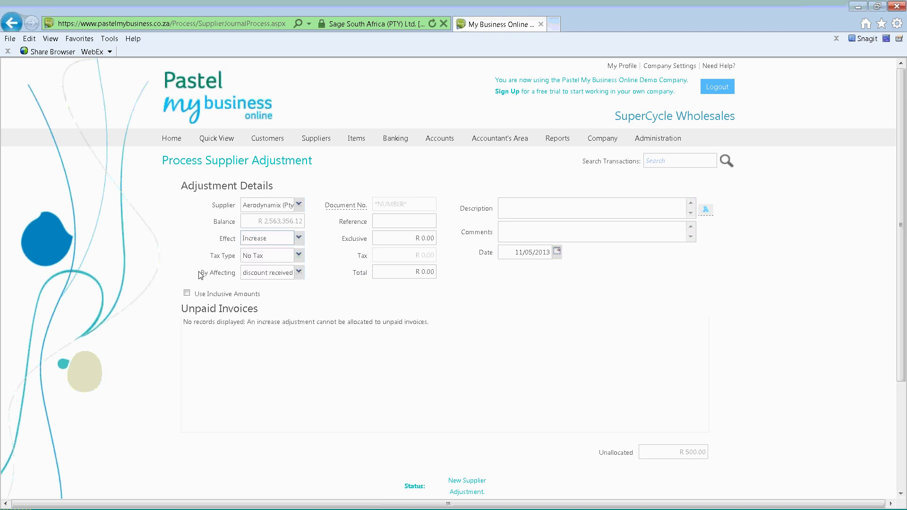
click(299, 273)
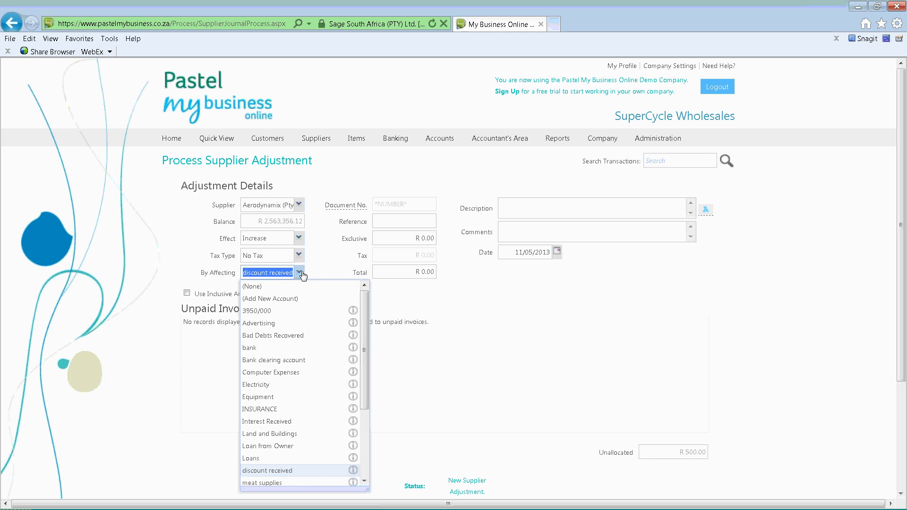
click(303, 276)
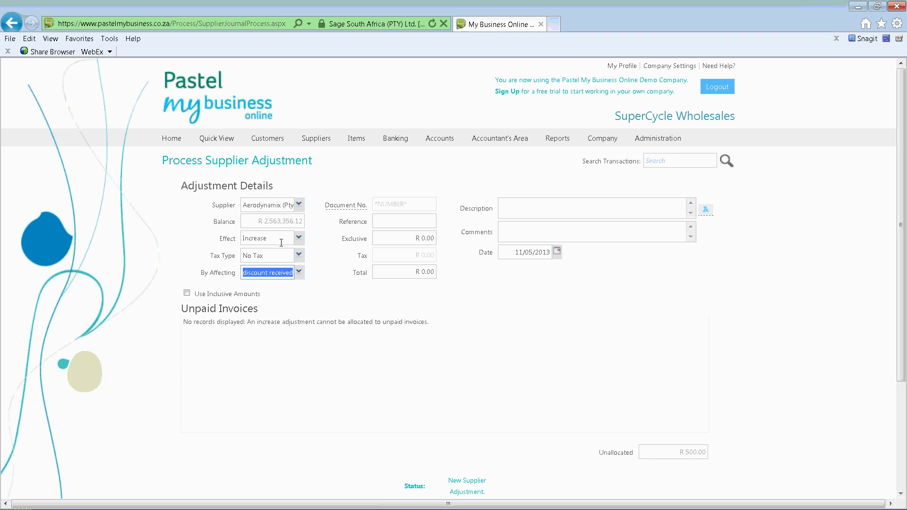
click(299, 272)
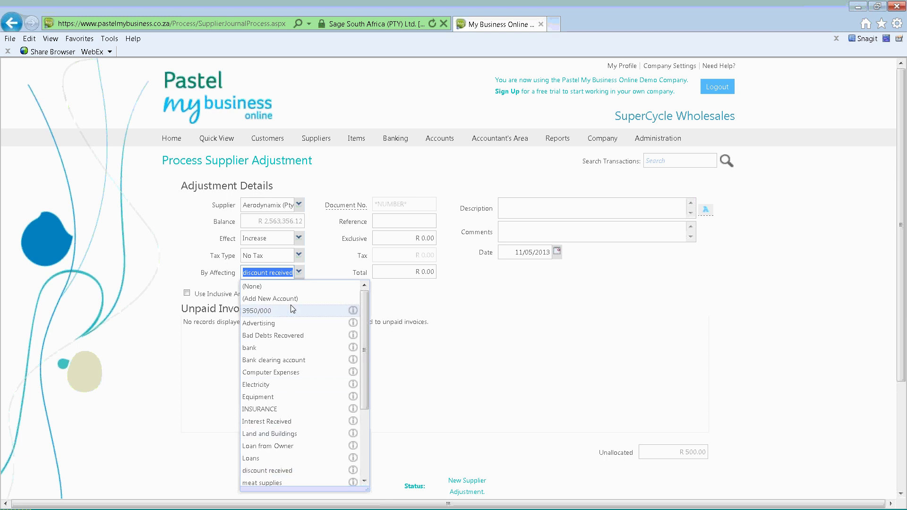
click(321, 209)
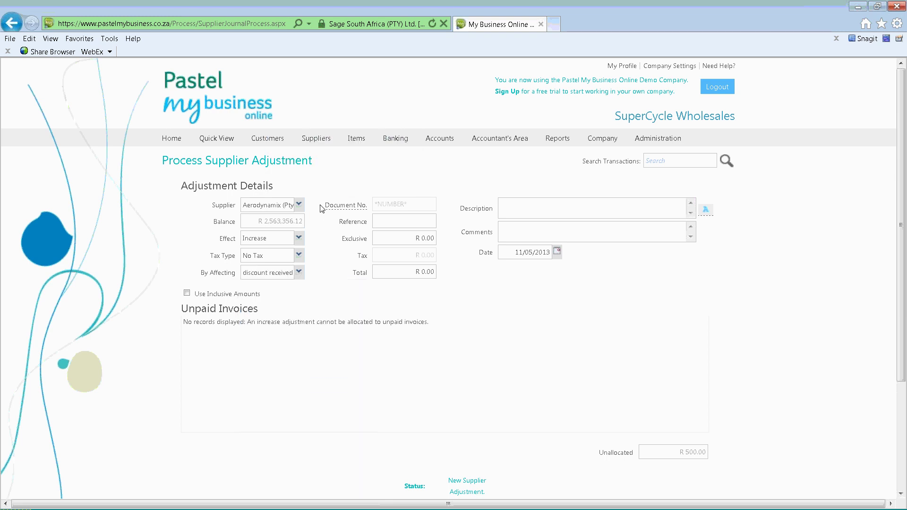
Open the supplier quick view for Eastside Bicycle Supplies
mouse_move(330, 144)
mouse_move(327, 171)
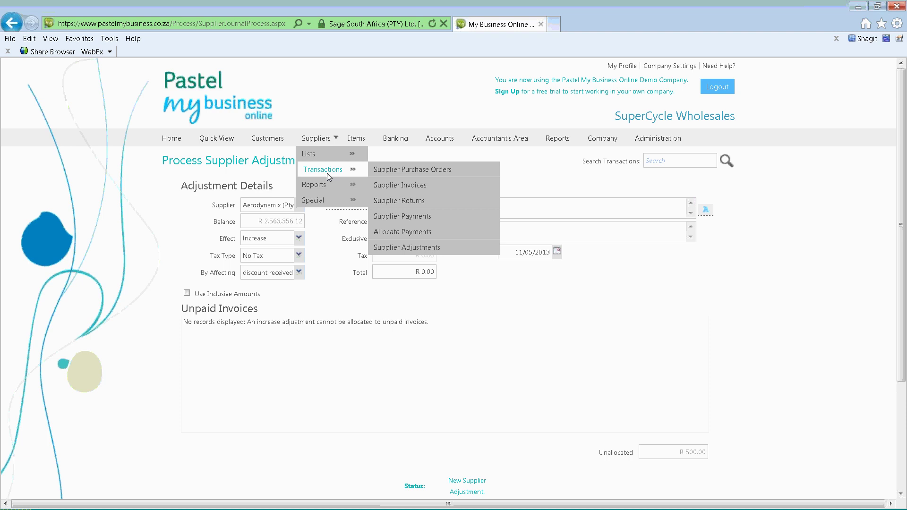
mouse_move(213, 140)
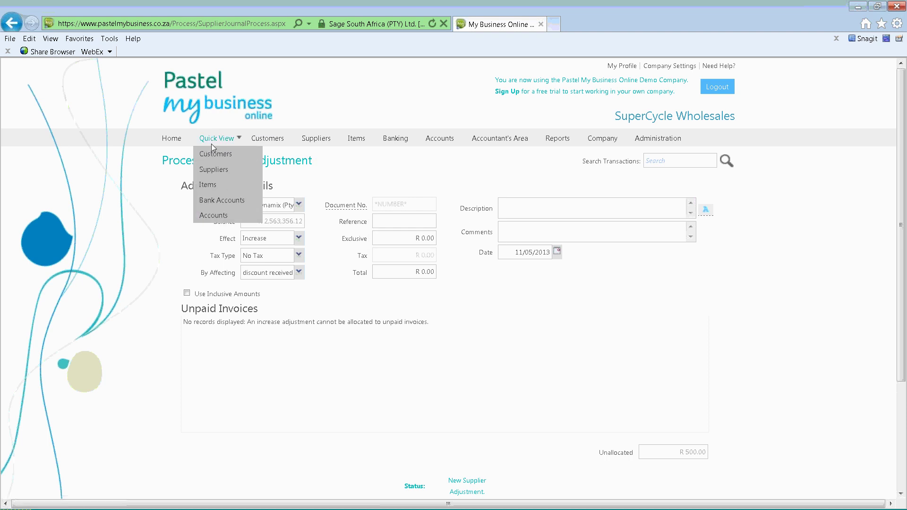
click(223, 169)
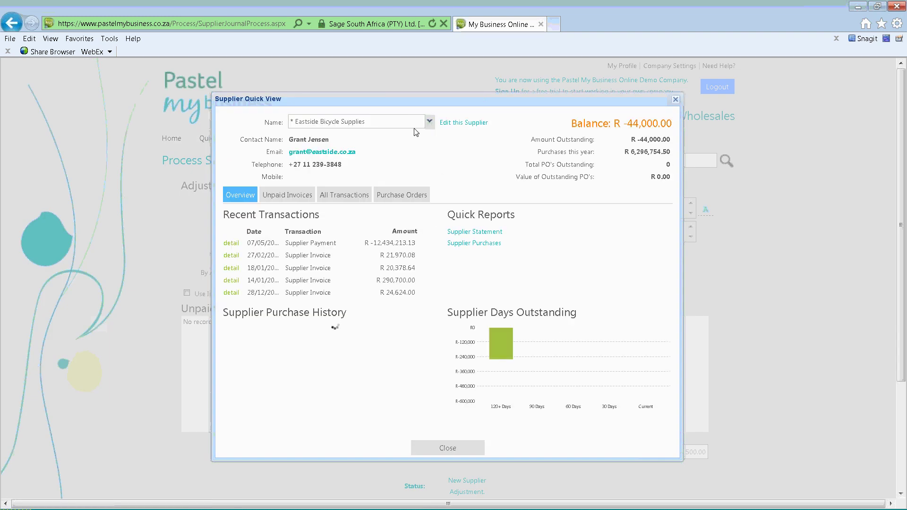
click(430, 122)
click(430, 123)
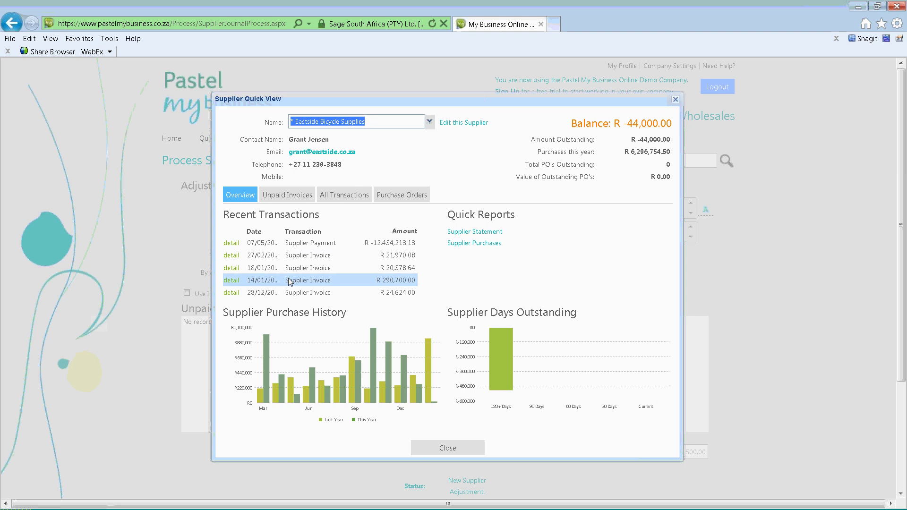
Drill into the purchase history for 15 October 2012 and into the 120+ days outstanding transactions
mouse_move(326, 400)
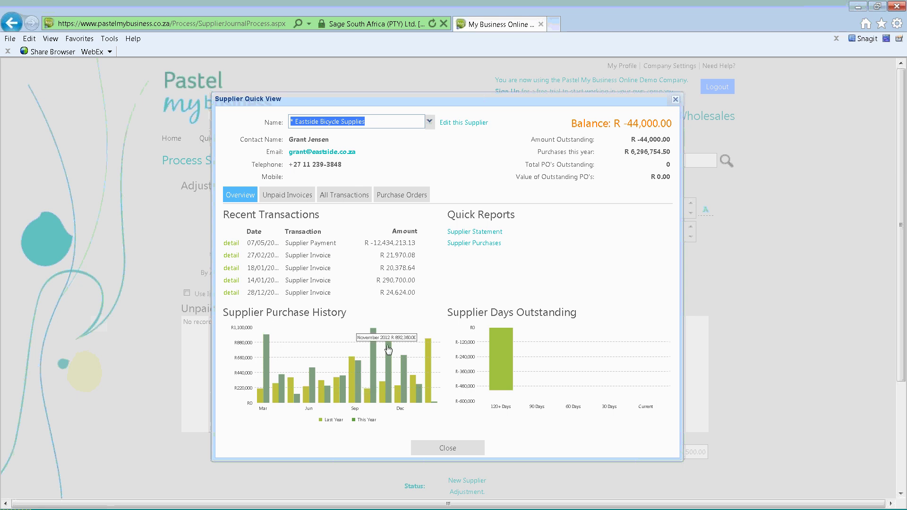
mouse_move(360, 393)
click(374, 376)
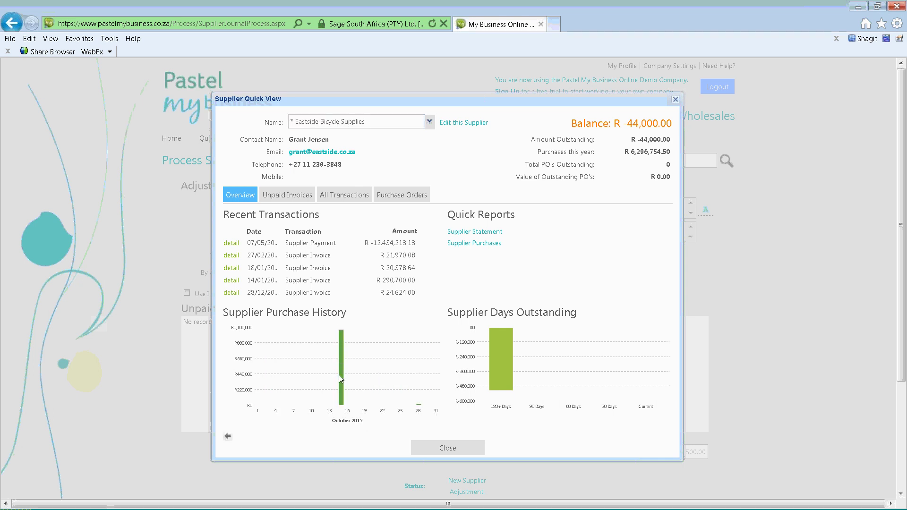
click(340, 377)
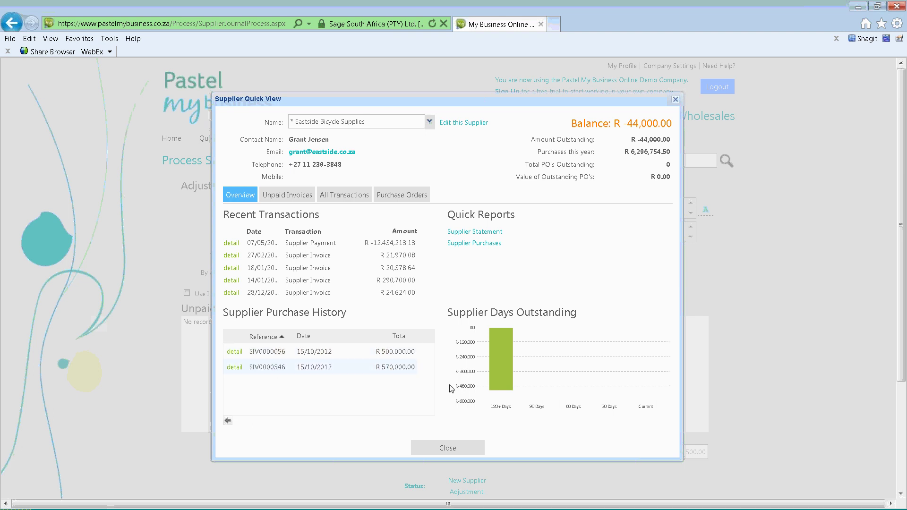
mouse_move(493, 374)
click(505, 349)
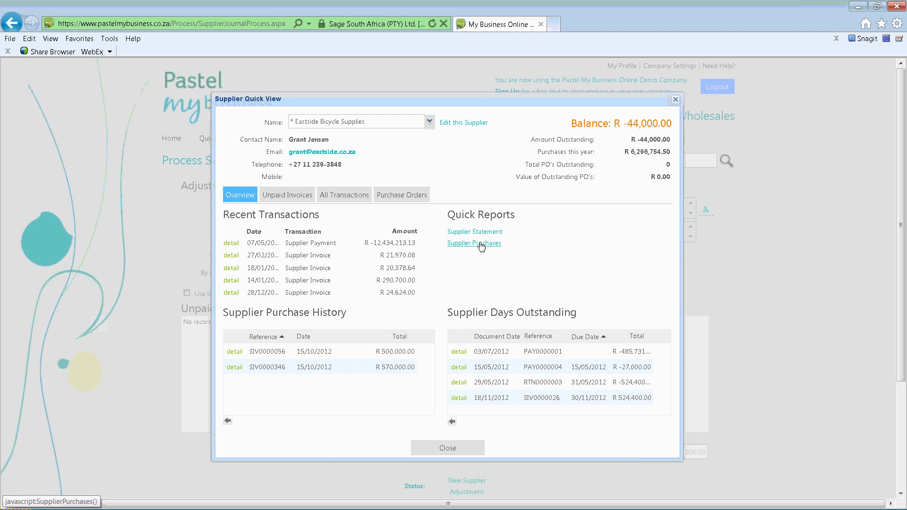
View the unpaid invoices and all transactions of Eastside Bicycle Supplies in the quick view
click(289, 197)
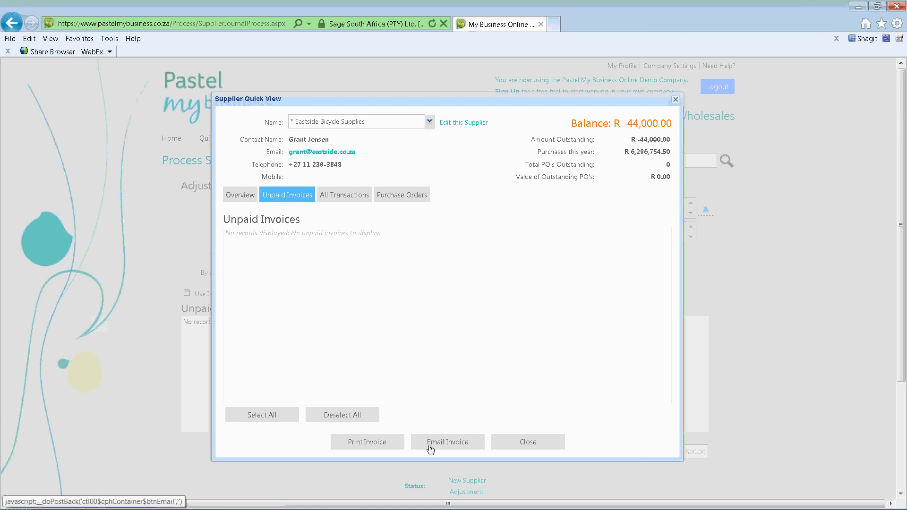
click(333, 198)
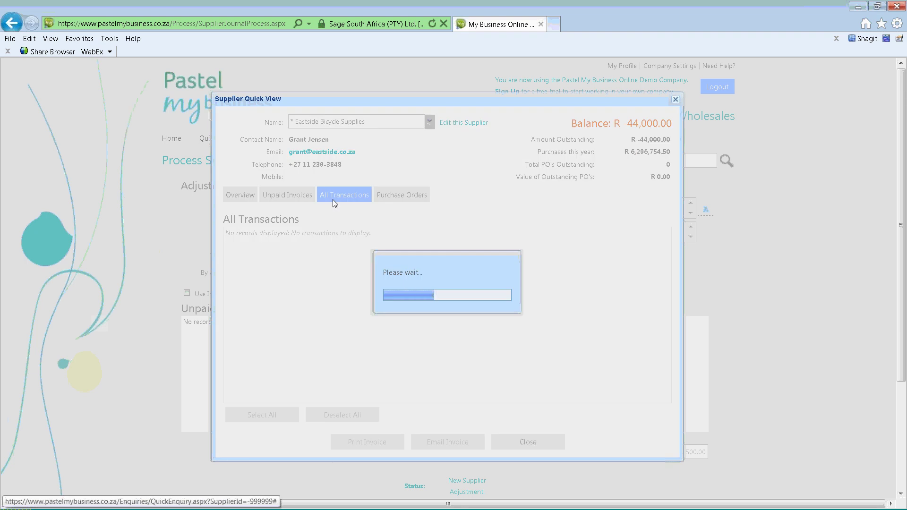
Look through the supplier's transaction list, check its purchase orders and outstanding PO figures, and close the quick view
scroll(407, 288, down, 3)
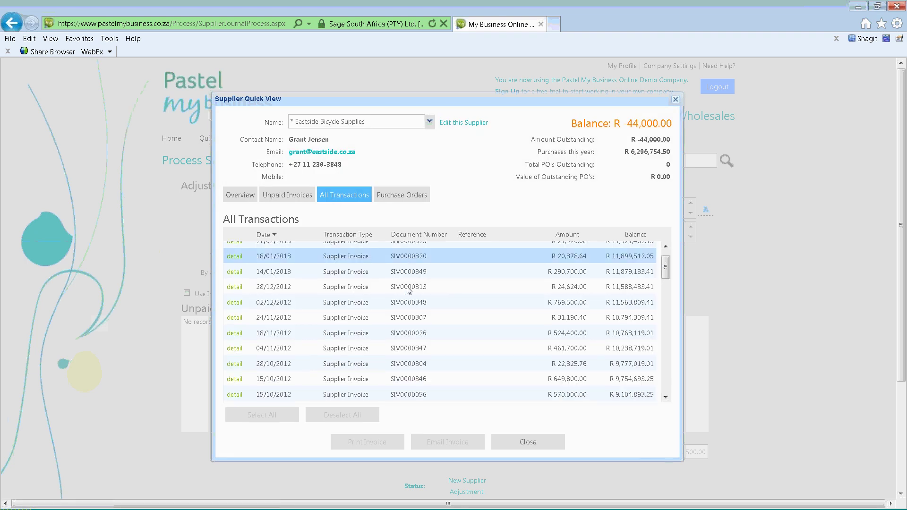
scroll(410, 289, down, 10)
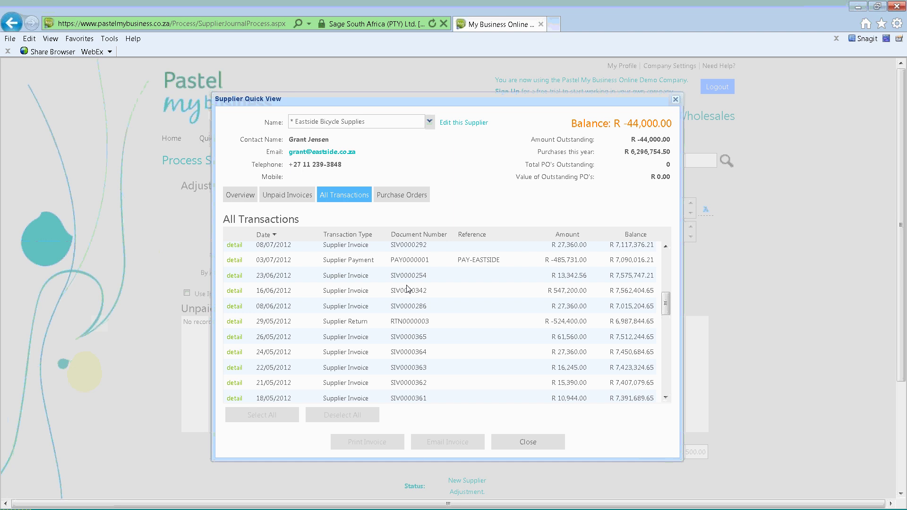
click(396, 194)
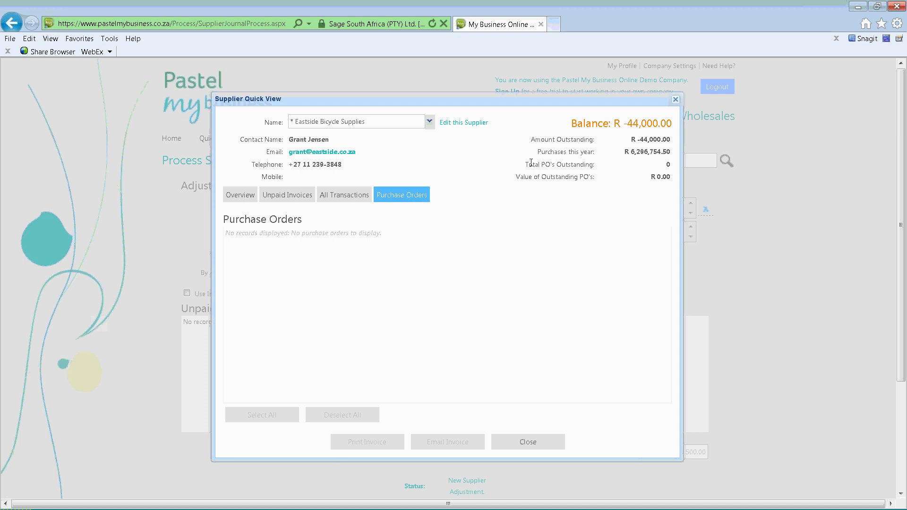
triple_click(531, 162)
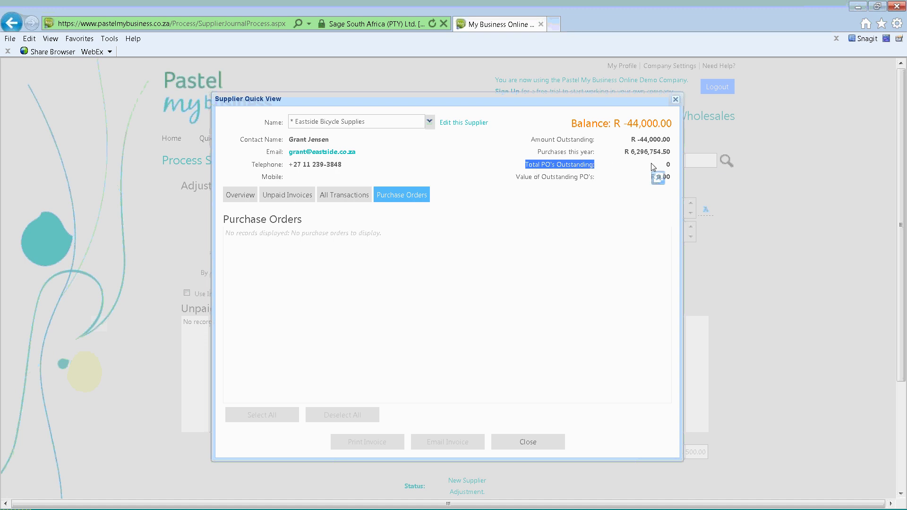
click(622, 220)
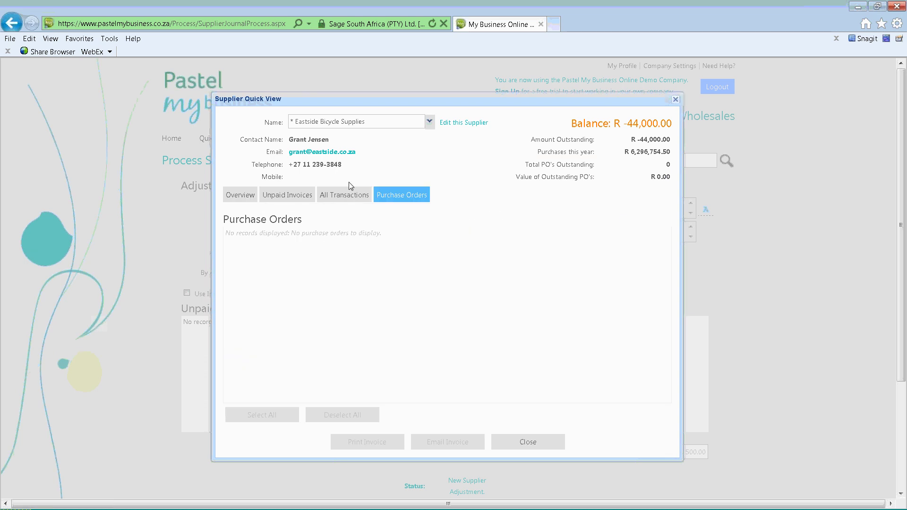
click(675, 99)
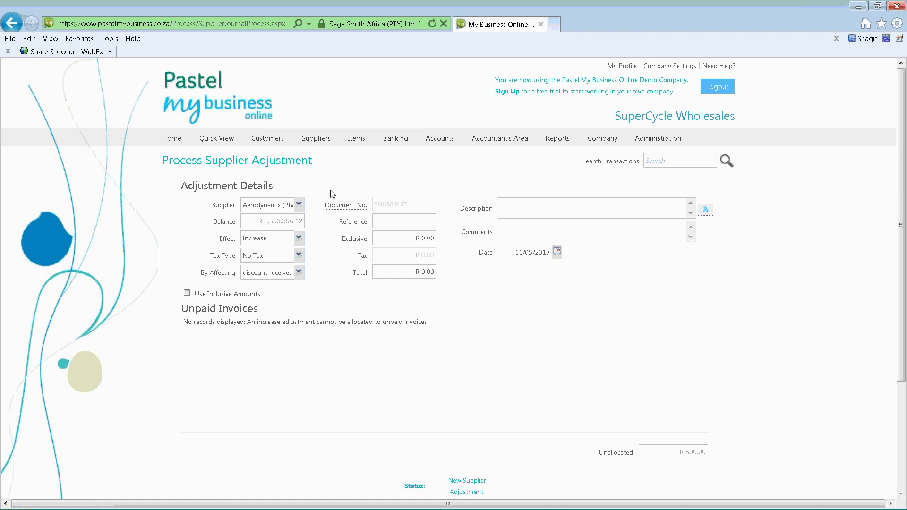
Open the Supplier Dashboard
mouse_move(214, 140)
mouse_move(172, 138)
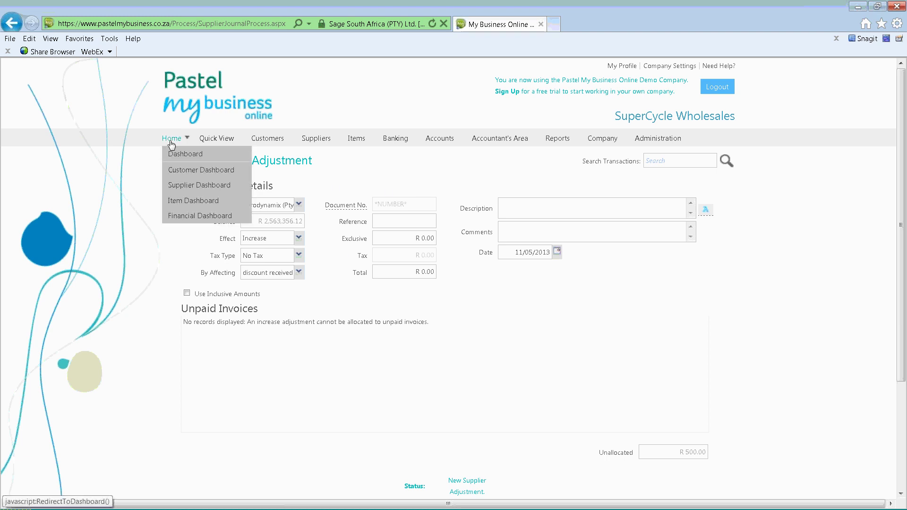
click(194, 187)
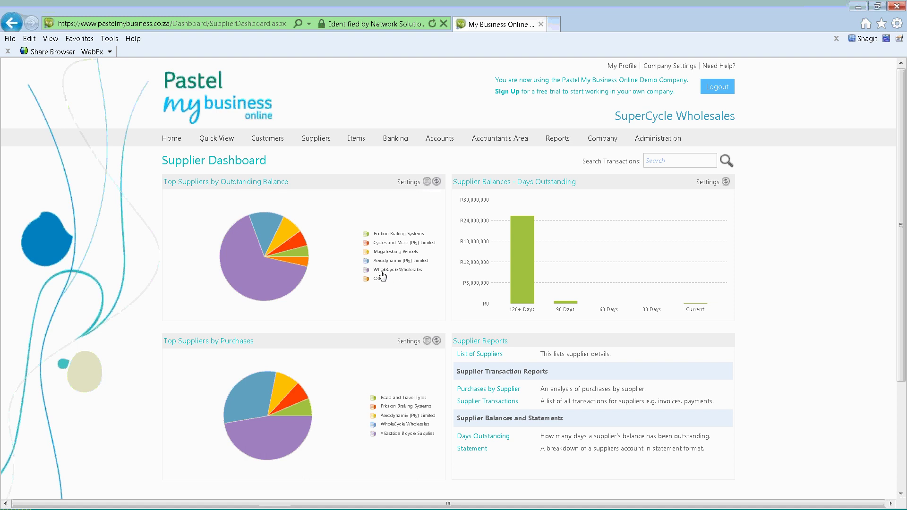
Drill into WholeCycle Wholesales in the outstanding balance chart and into the 120+ days bar of the days outstanding chart
click(245, 263)
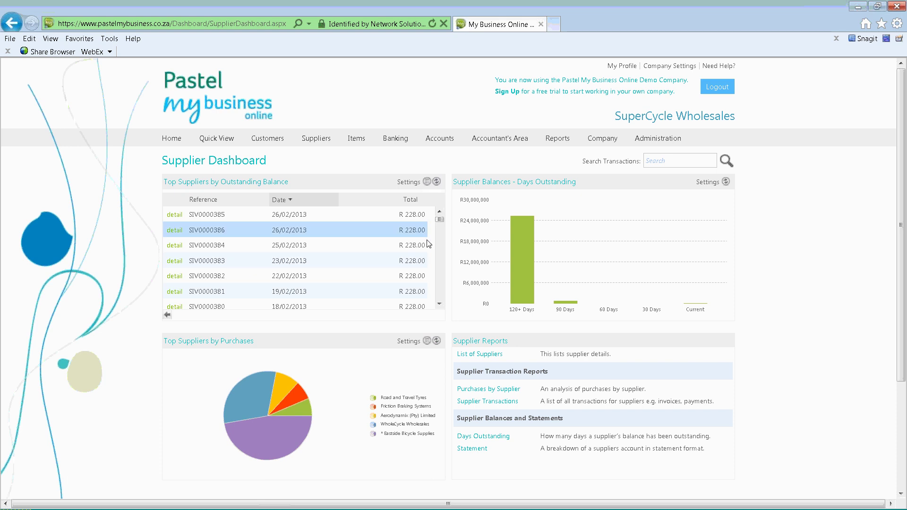
mouse_move(443, 223)
mouse_down()
mouse_move(444, 303)
mouse_move(442, 219)
mouse_up()
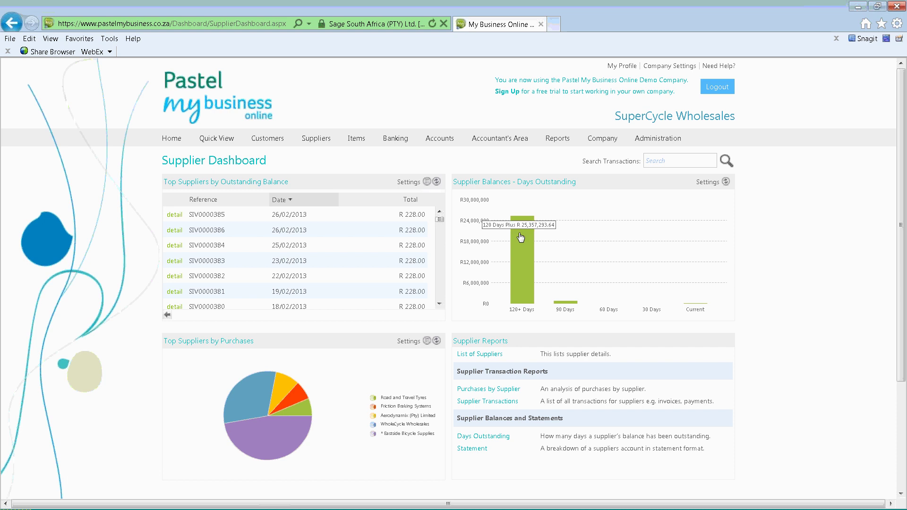
click(519, 261)
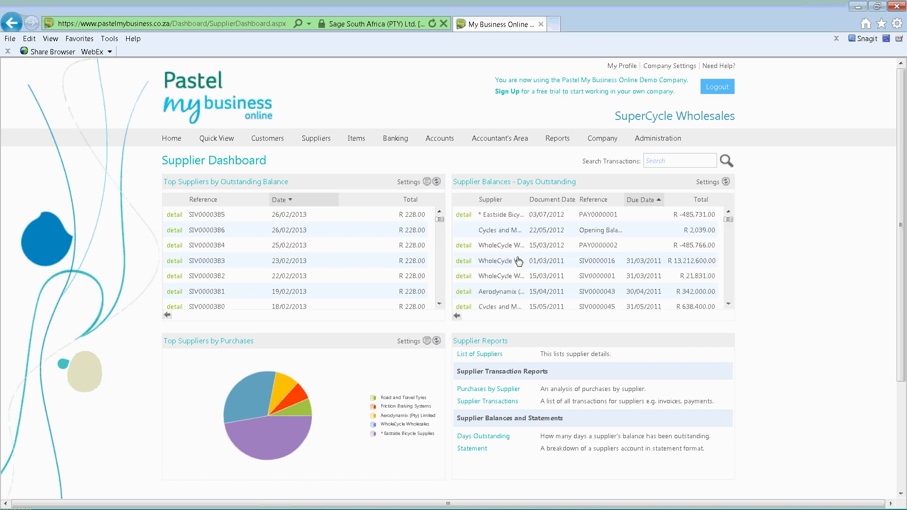
drag(728, 220, 729, 297)
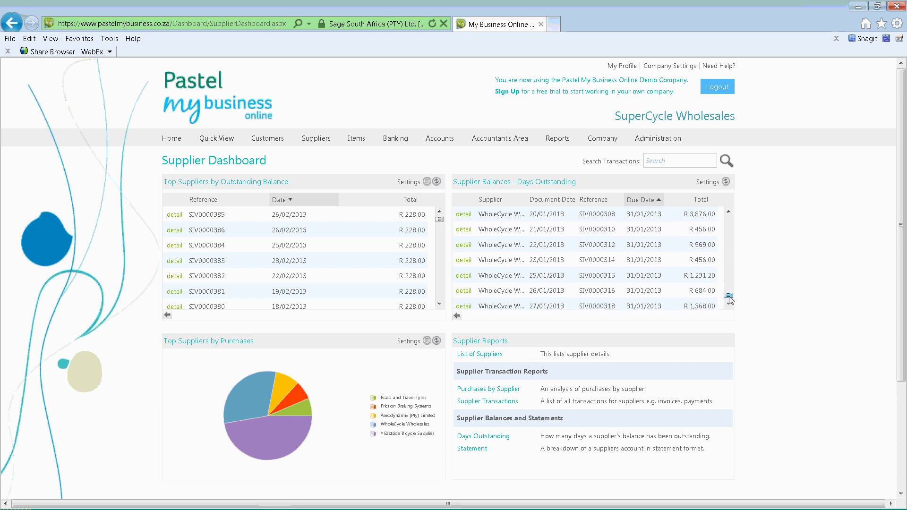
Toggle Top Suppliers by Outstanding Balance between grid and chart, ending with the grid displayed
click(427, 182)
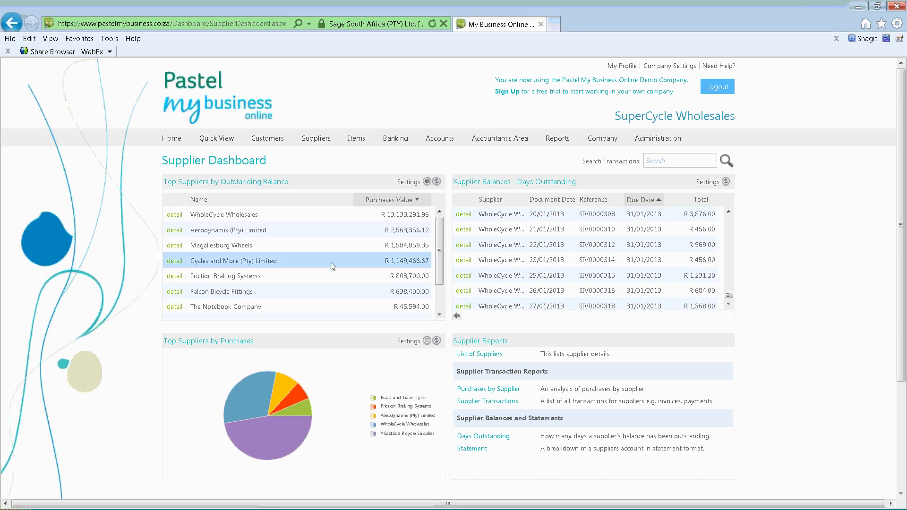
click(427, 183)
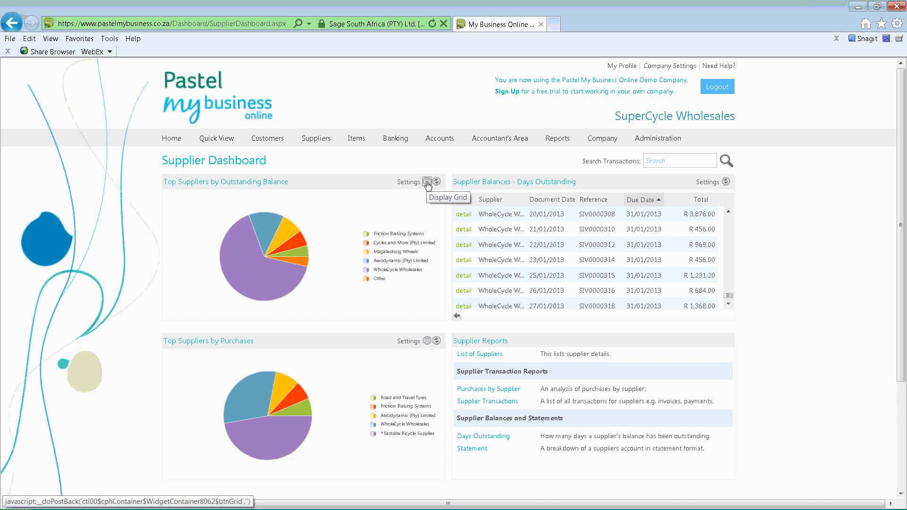
click(427, 183)
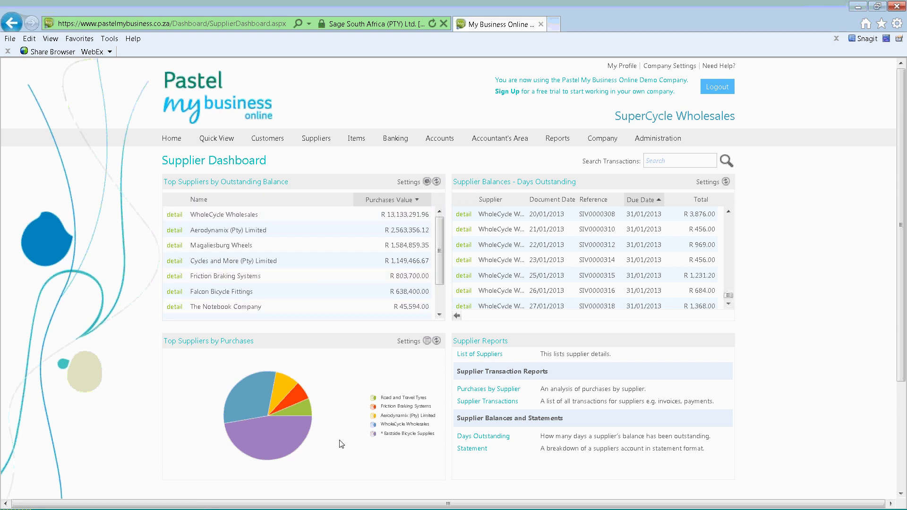
Drill into the Aerodynamix (Pty) Limited slice of the Top Suppliers by Purchases chart to see its invoices
scroll(106, 419, down, 3)
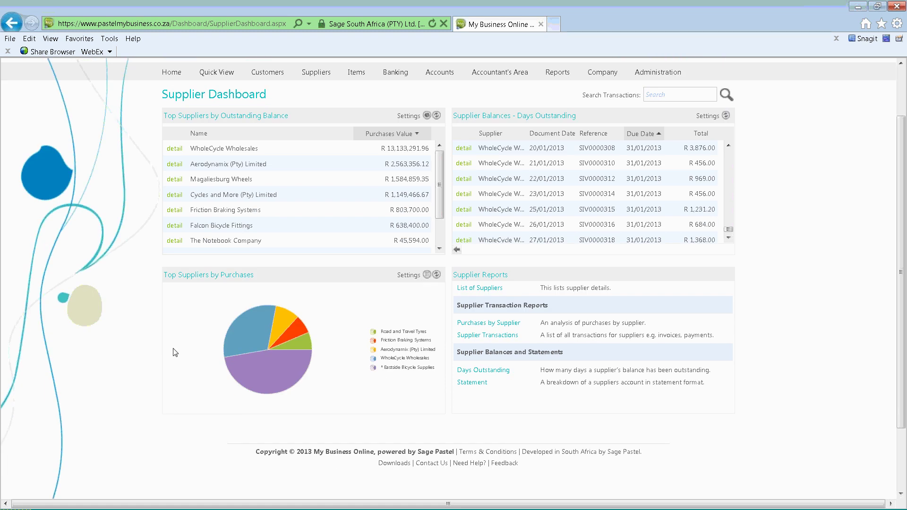
click(282, 322)
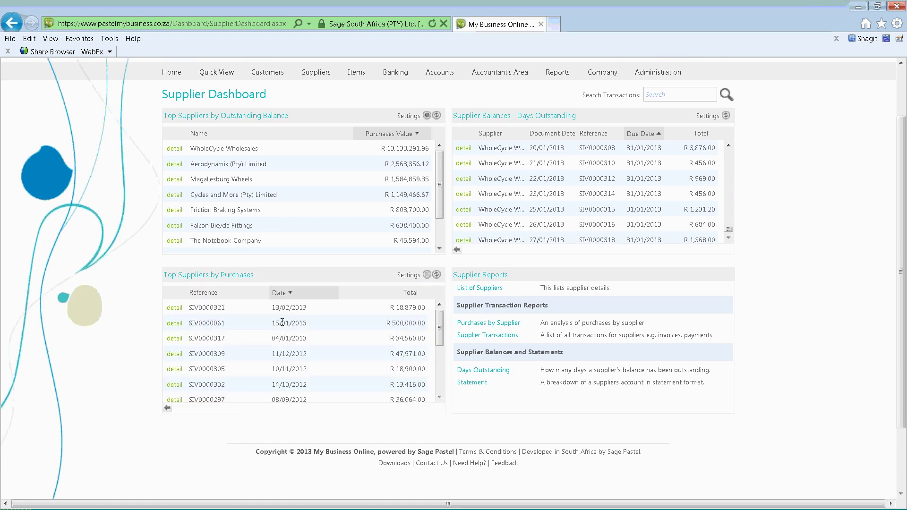
mouse_move(436, 320)
mouse_down()
mouse_move(437, 370)
mouse_move(436, 316)
mouse_up()
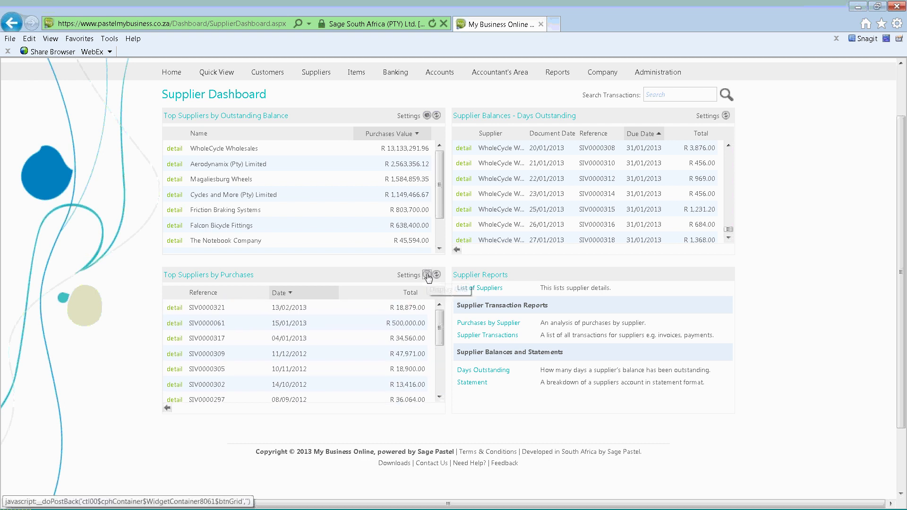
Show Top Suppliers by Purchases as a grid and return it to the pie chart
click(427, 276)
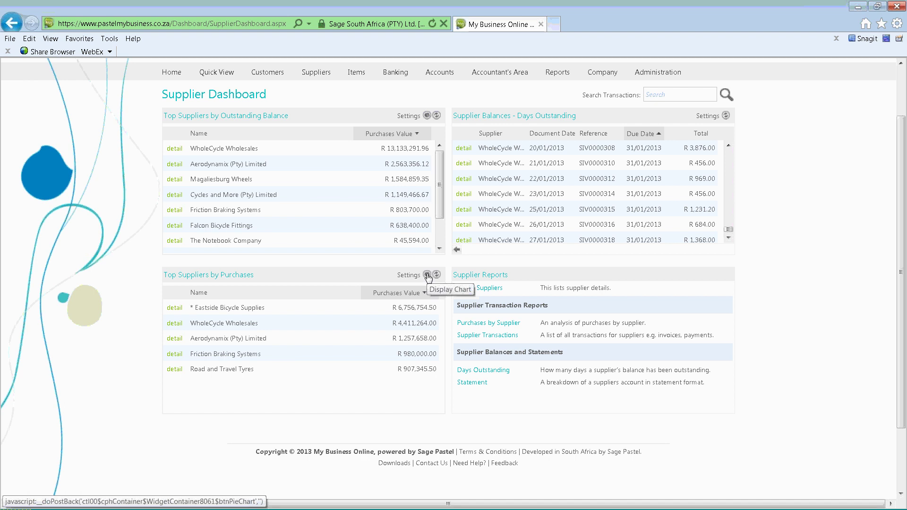
click(427, 276)
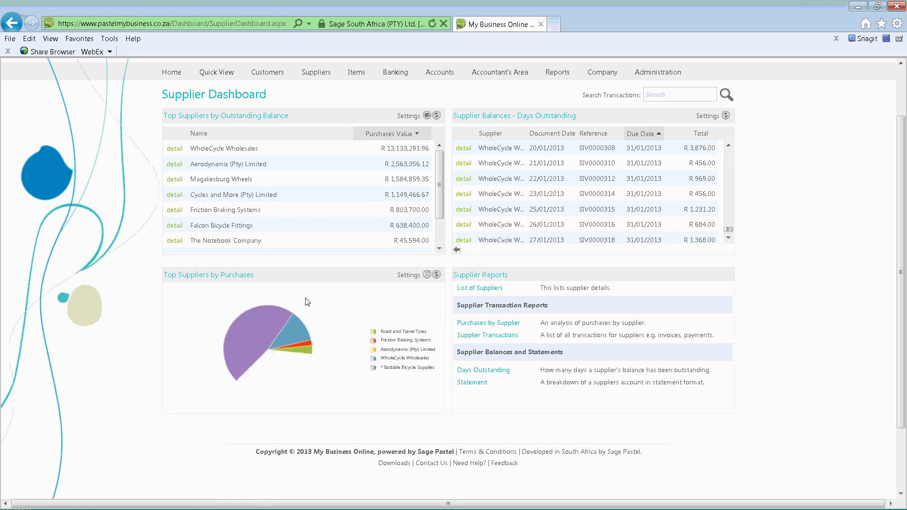
mouse_move(288, 358)
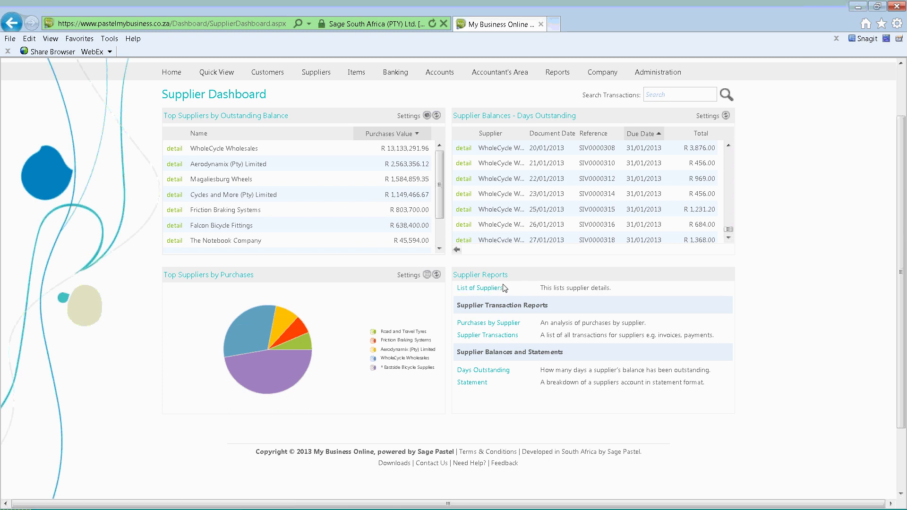
Open the Purchases by Supplier report options and set the date range to Yearly, Current Year
click(490, 324)
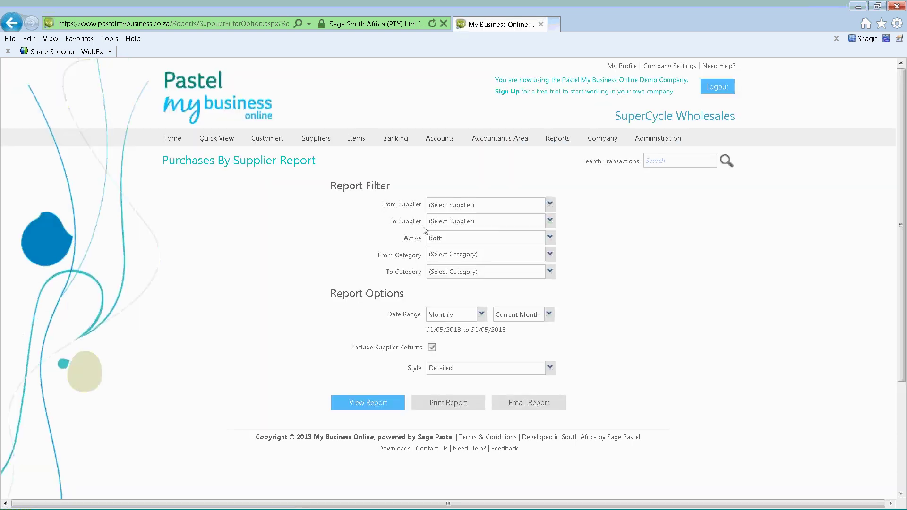
click(481, 313)
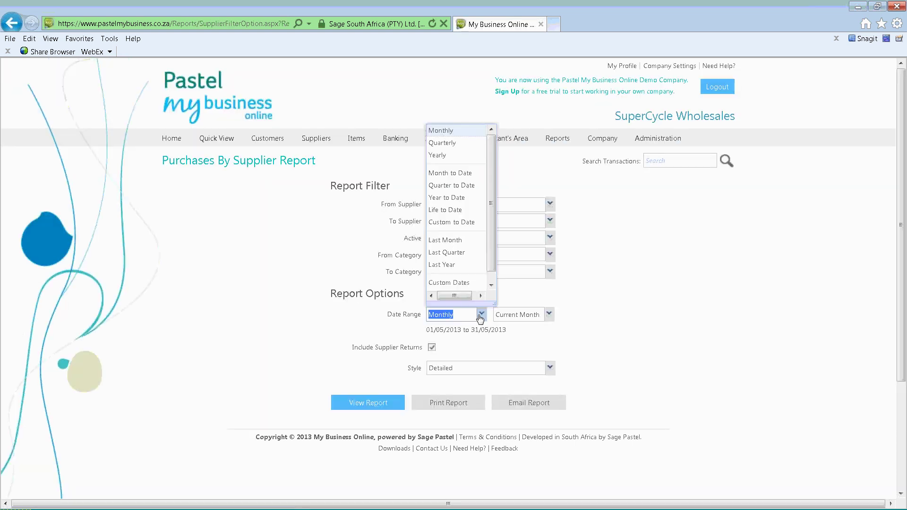
click(453, 156)
click(548, 315)
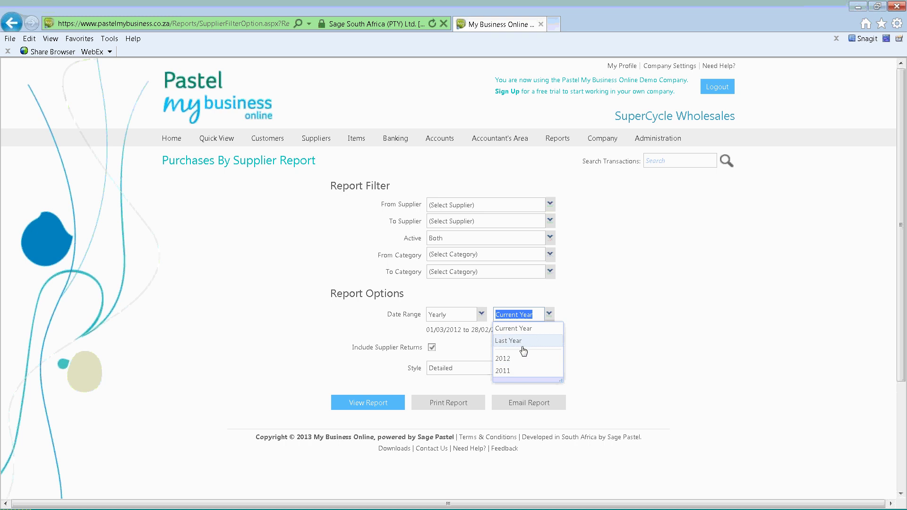
click(533, 330)
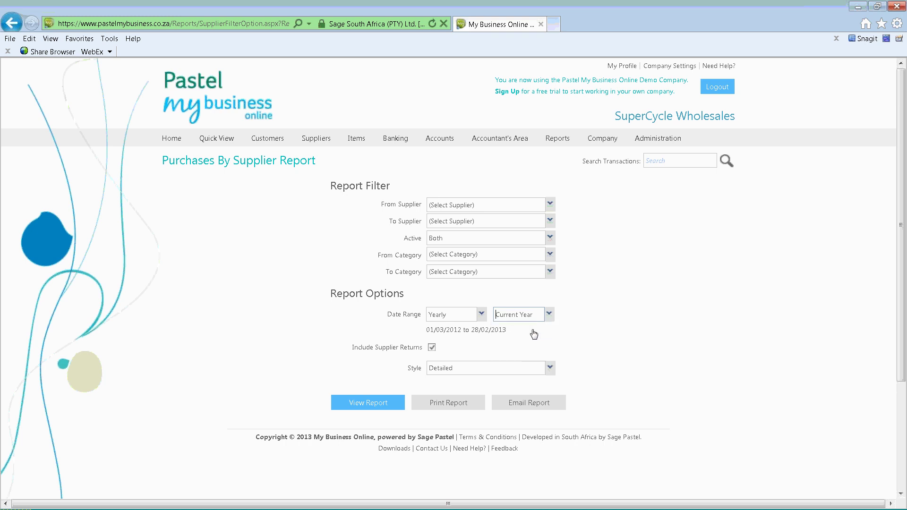
Keep the report style at Detailed and view the Purchases By Supplier Report
click(551, 368)
click(449, 395)
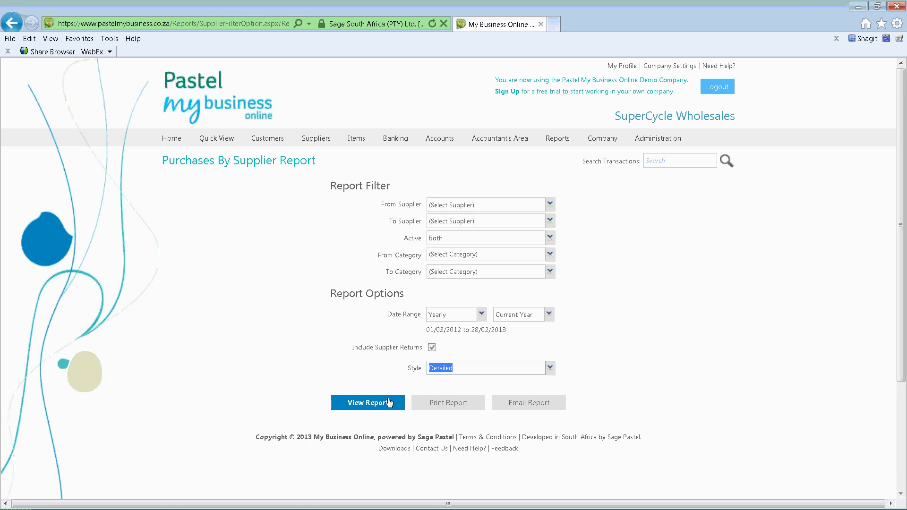
click(389, 402)
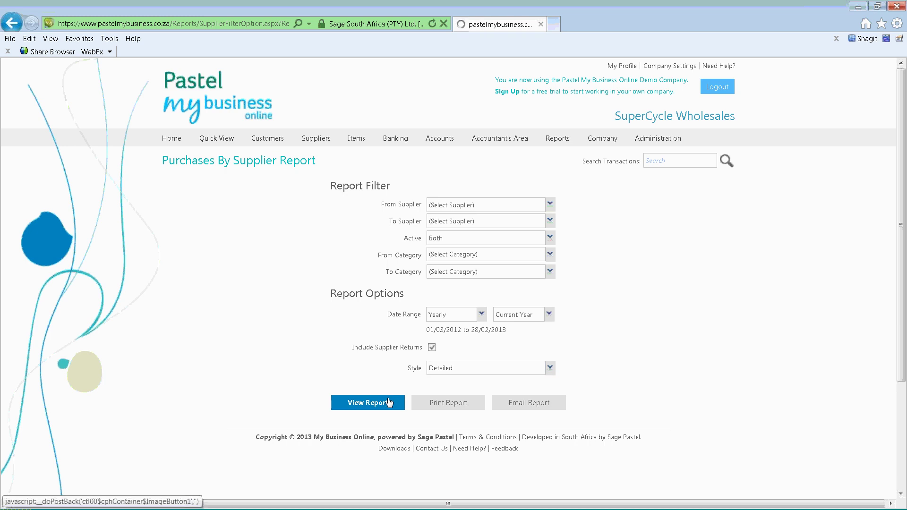
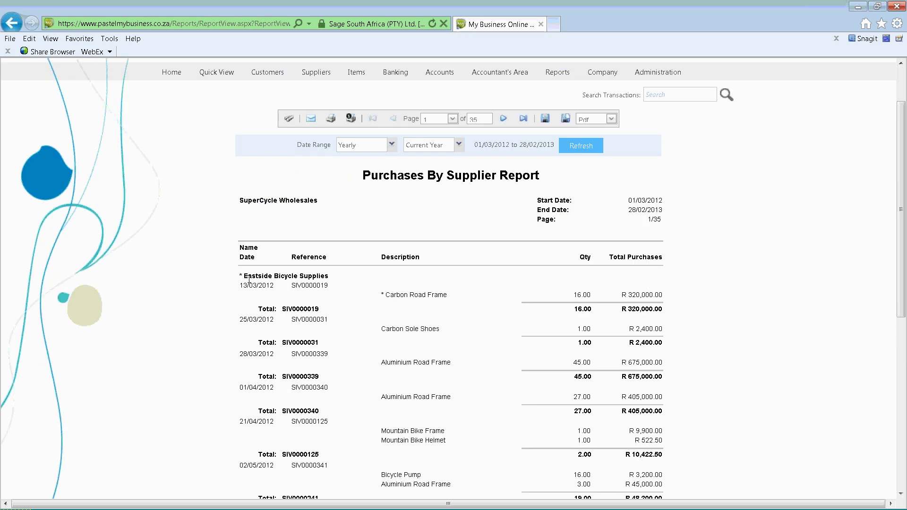
Read through the purchases listed per invoice for Eastside Bicycle Supplies on the report's first page
scroll(294, 301, down, 1)
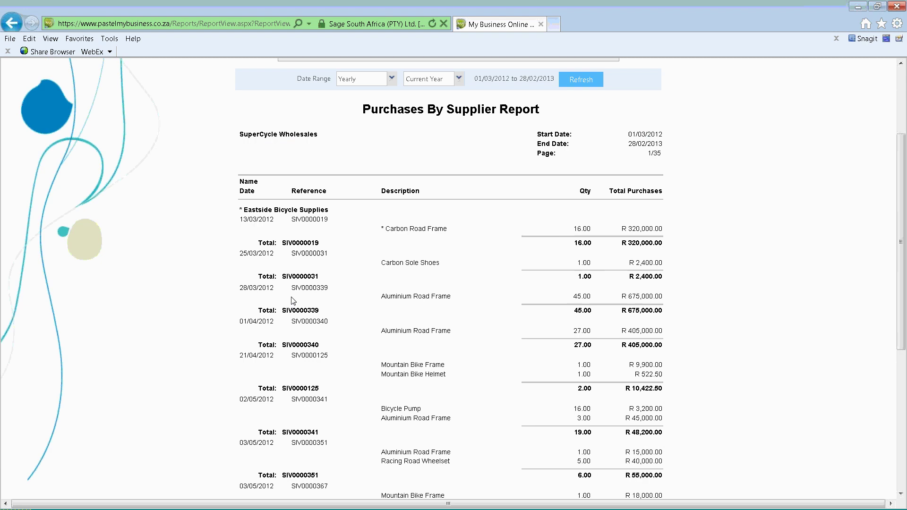
scroll(301, 252, down, 3)
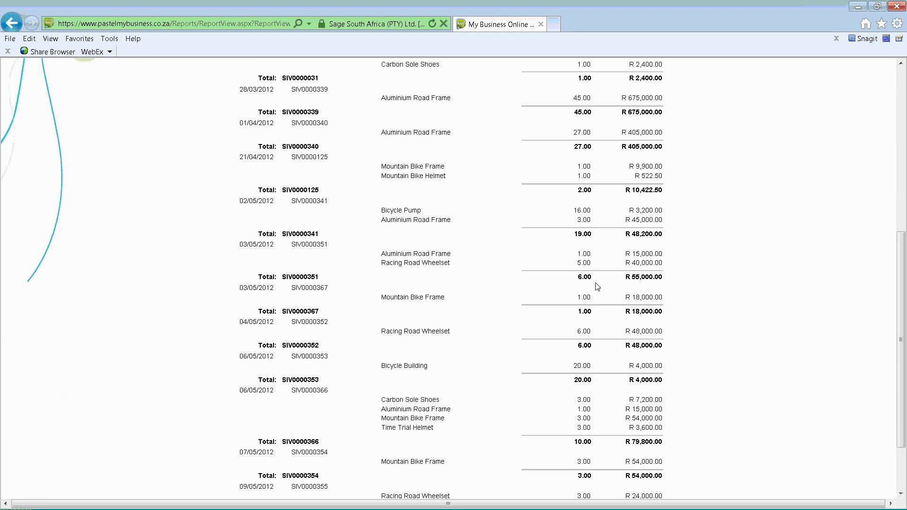
scroll(558, 282, down, 2)
scroll(525, 280, up, 5)
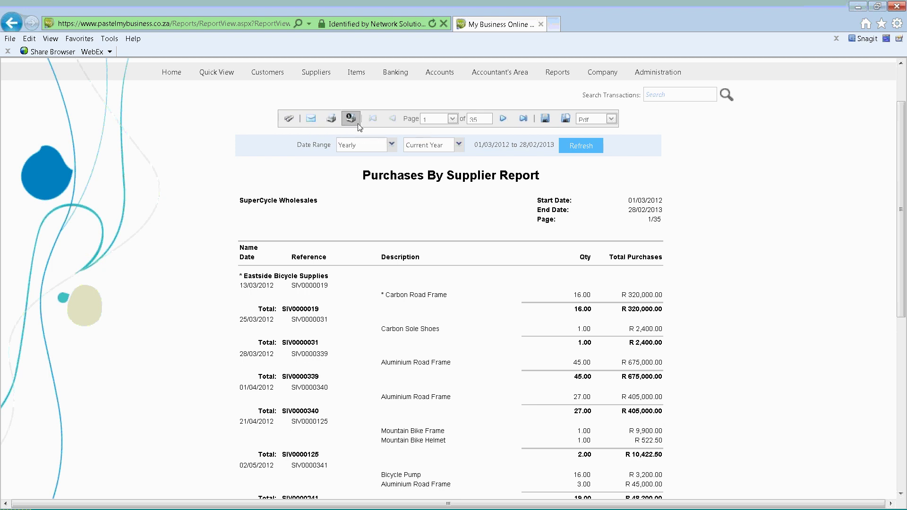
Review the date range and page selection choices available in the report viewer without changing them
click(391, 145)
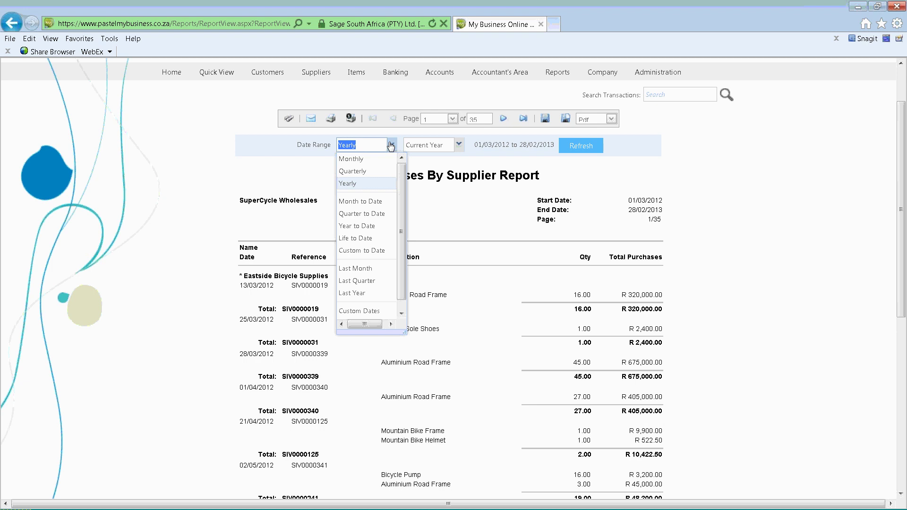
click(391, 145)
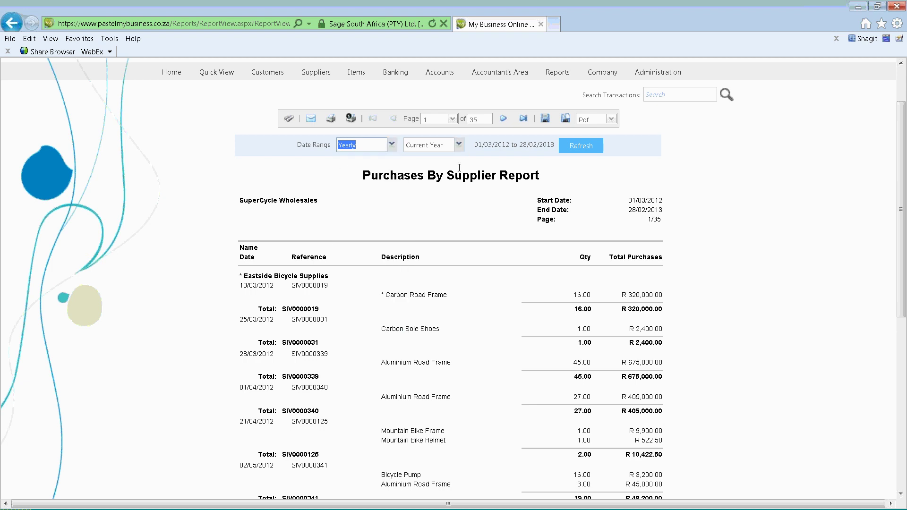
scroll(453, 156, up, 2)
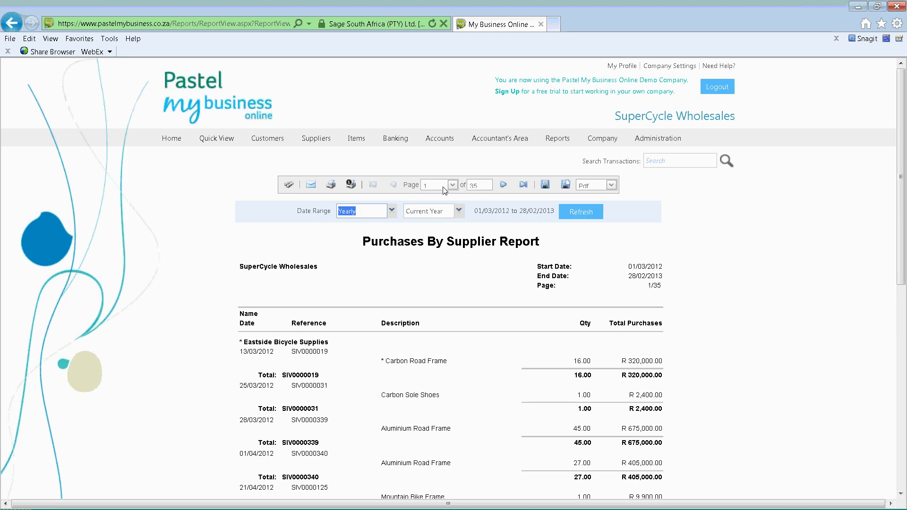
click(452, 186)
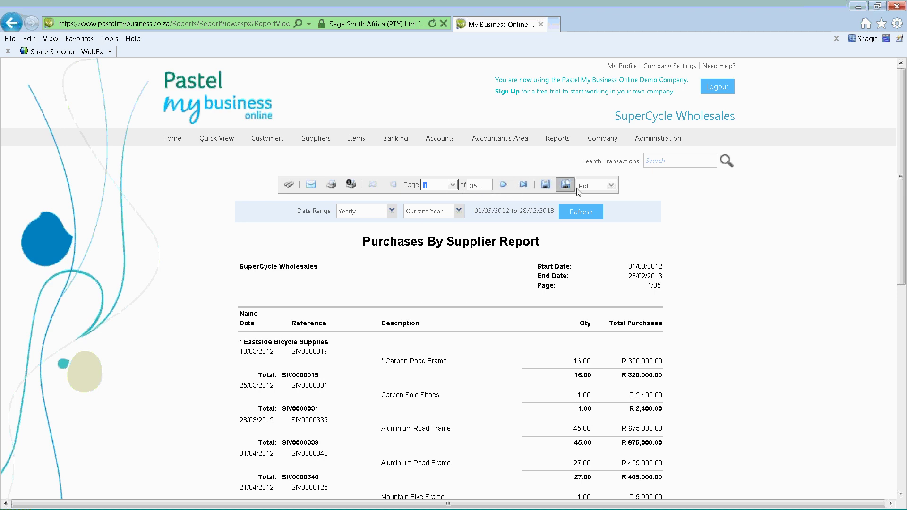
Review the export formats available for the Purchases By Supplier Report and switch its date range to Custom Dates
click(612, 185)
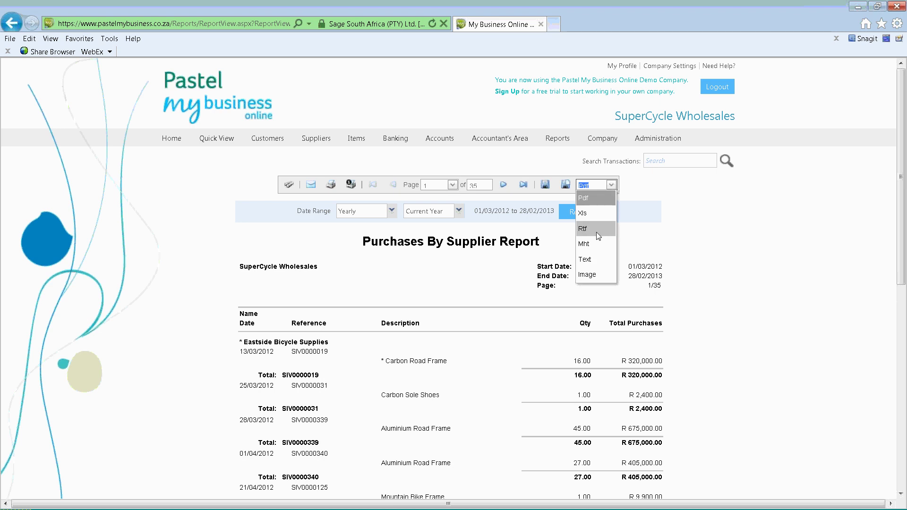
click(391, 216)
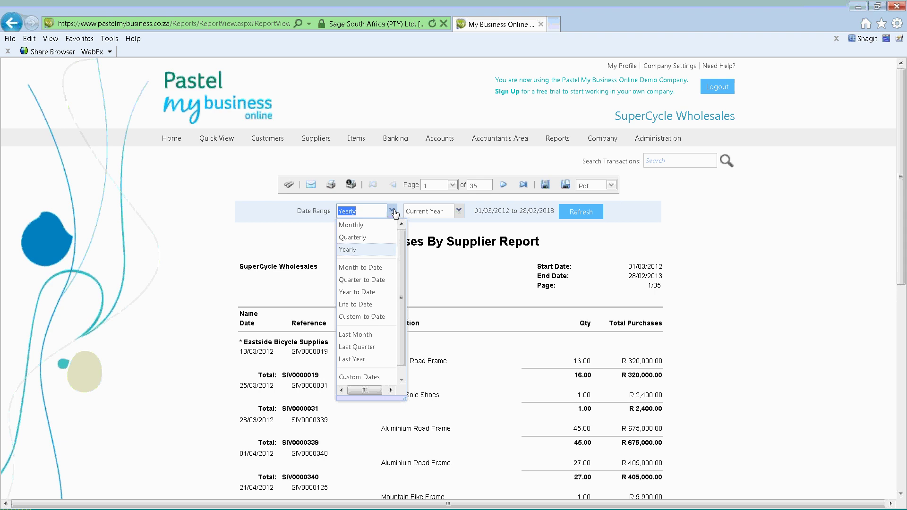
click(374, 377)
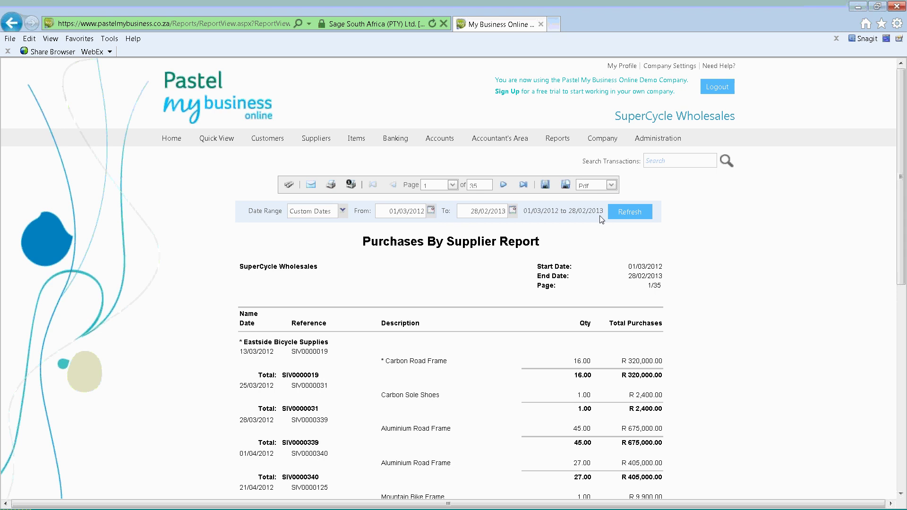
View the Supplier Balances - Days Outstanding Report in Summary style at 11/05/2013 and examine the aged balances per supplier
mouse_move(326, 142)
mouse_move(331, 184)
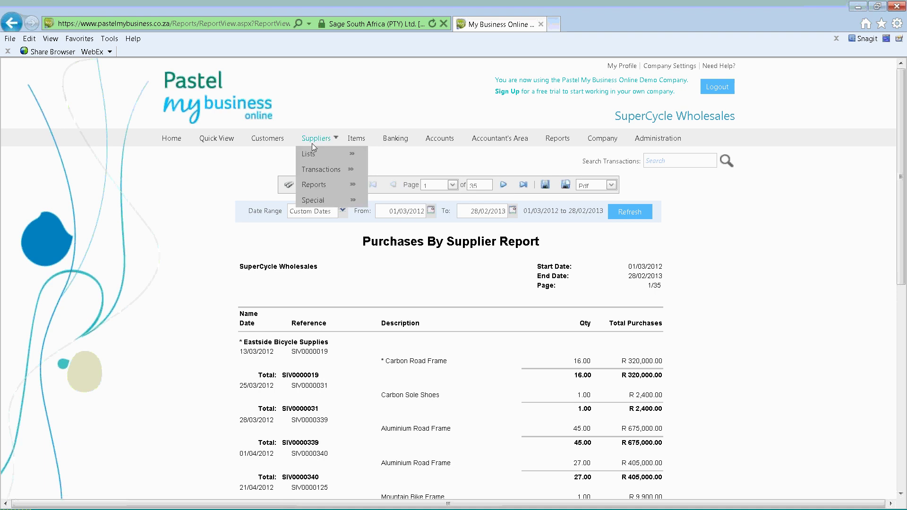
click(410, 220)
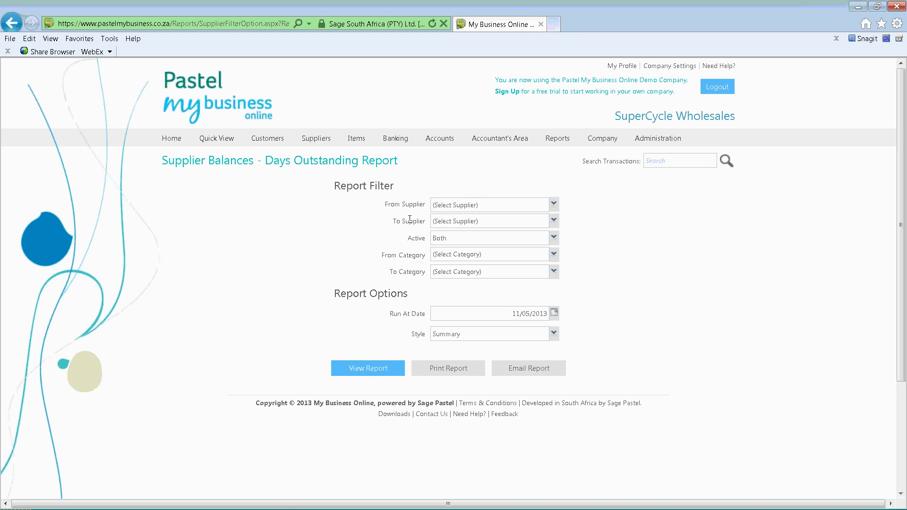
click(371, 368)
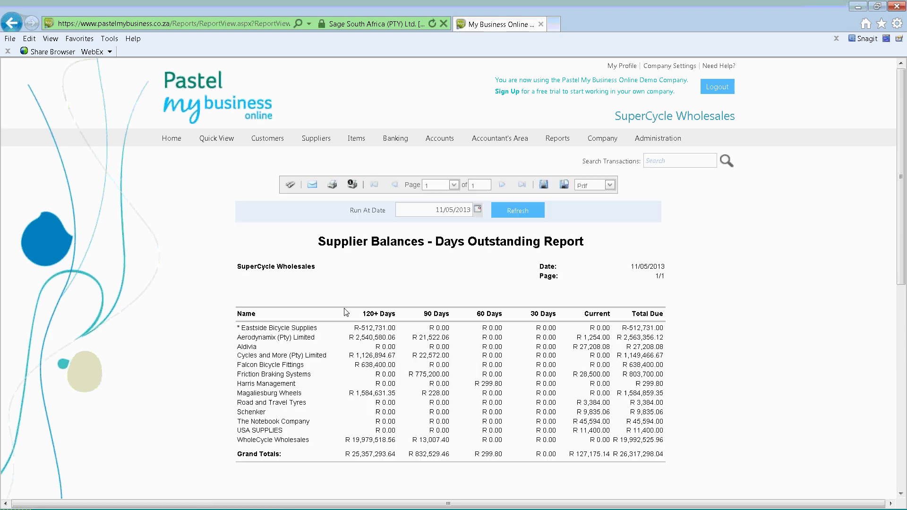
scroll(465, 349, down, 3)
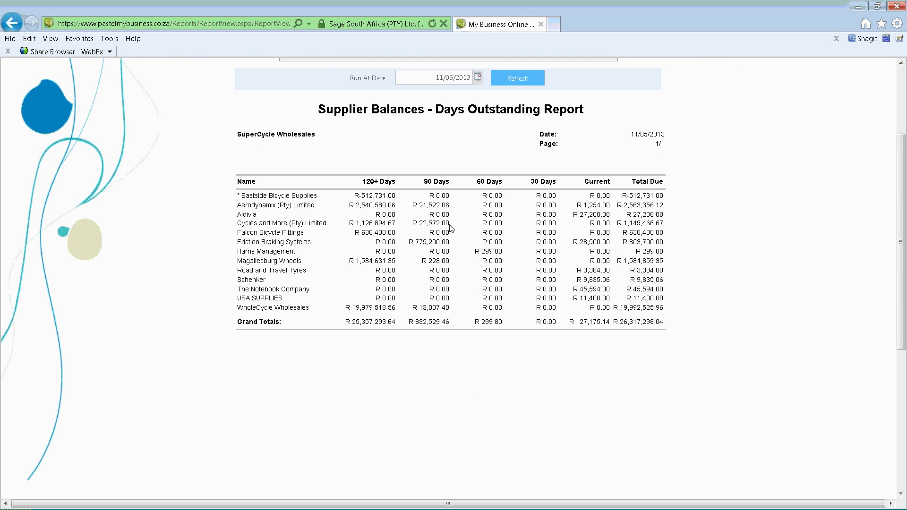
scroll(369, 227, up, 2)
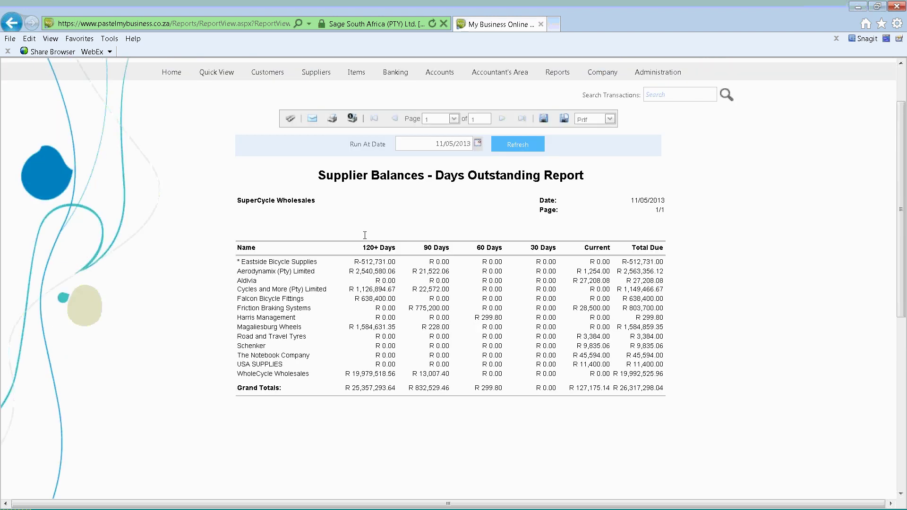
scroll(365, 235, up, 2)
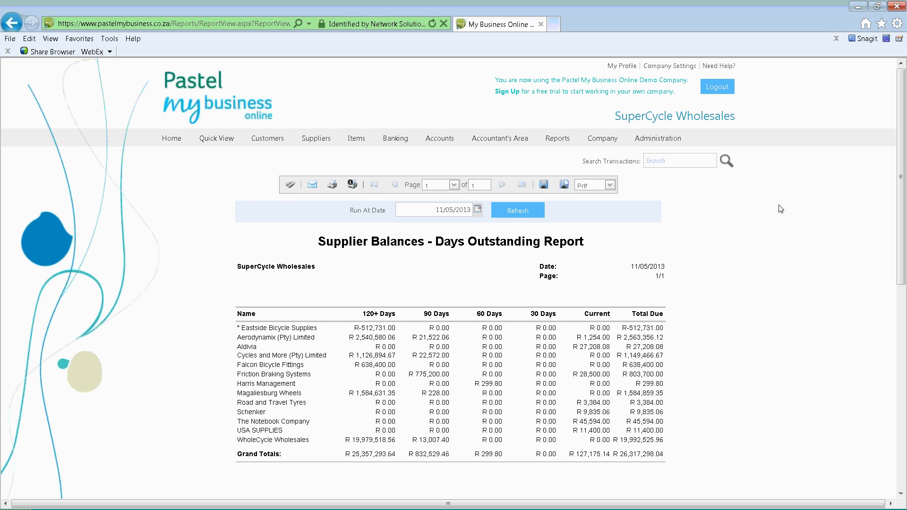
click(610, 185)
click(610, 185)
View the supplier Transaction Listing Report for Monthly, Current Month and read through the transactions listed per supplier
mouse_move(319, 144)
mouse_move(328, 184)
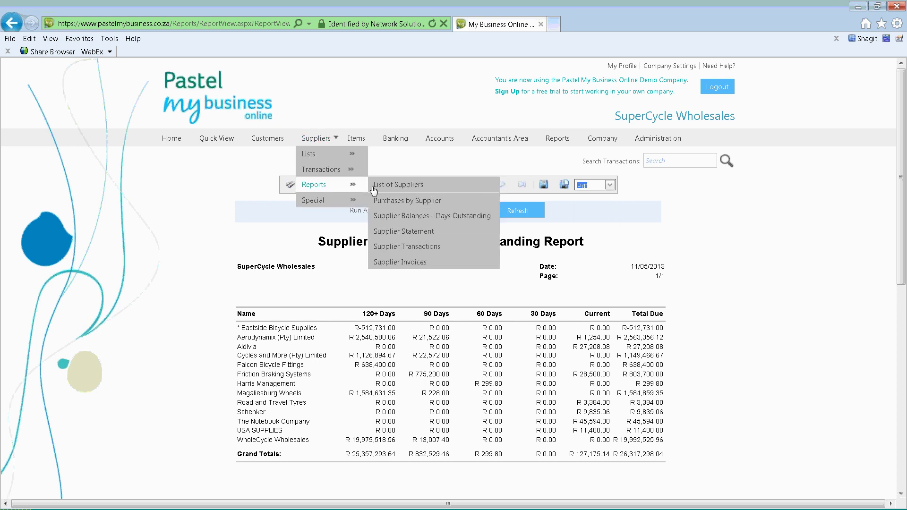
click(431, 246)
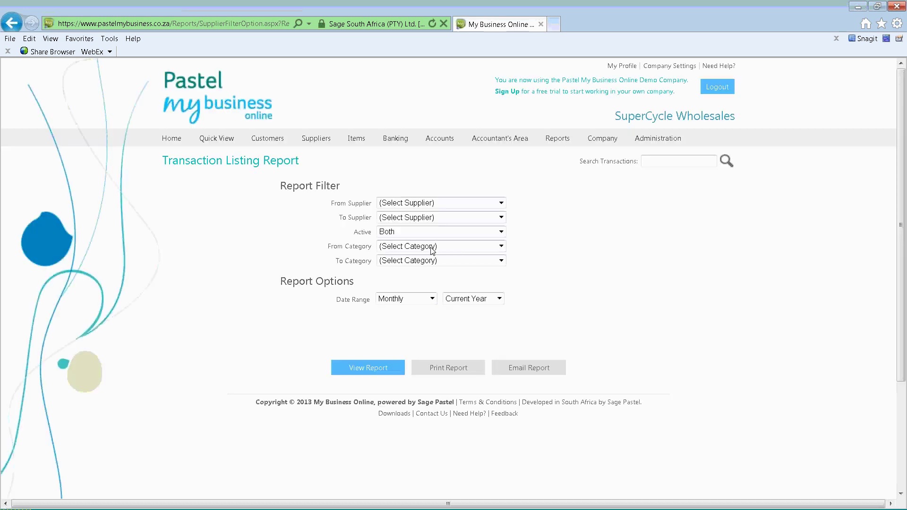
click(372, 366)
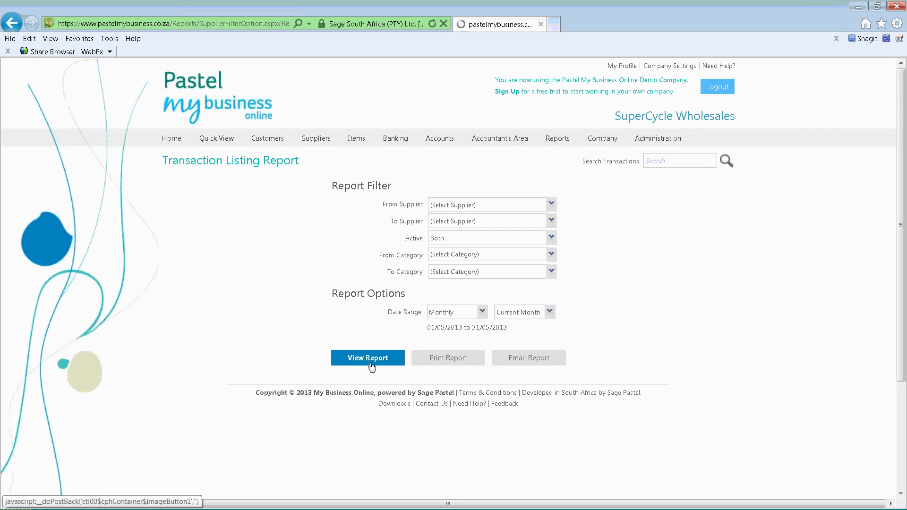
scroll(406, 315, down, 2)
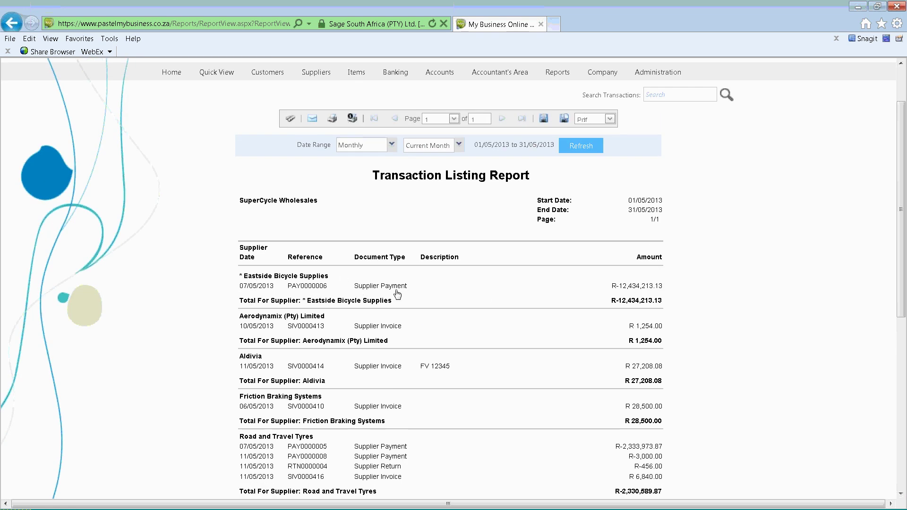
scroll(397, 294, down, 2)
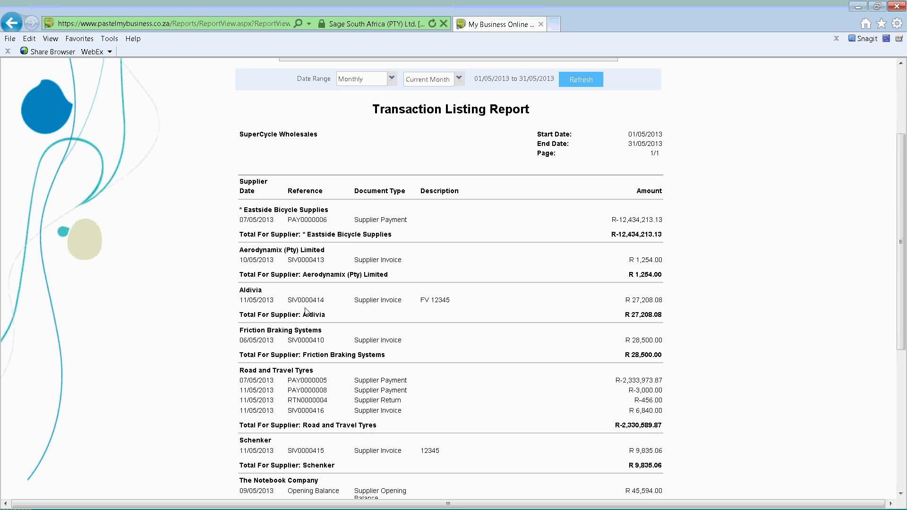
scroll(306, 312, down, 4)
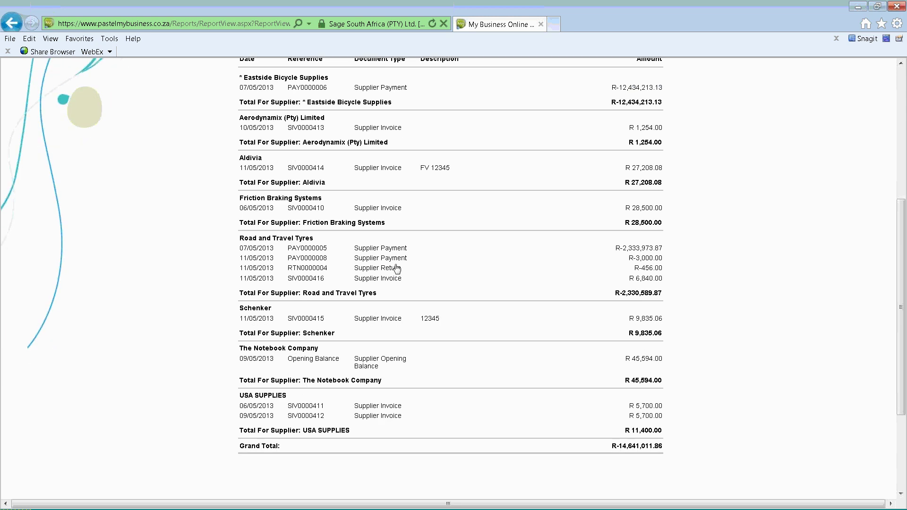
scroll(312, 255, up, 8)
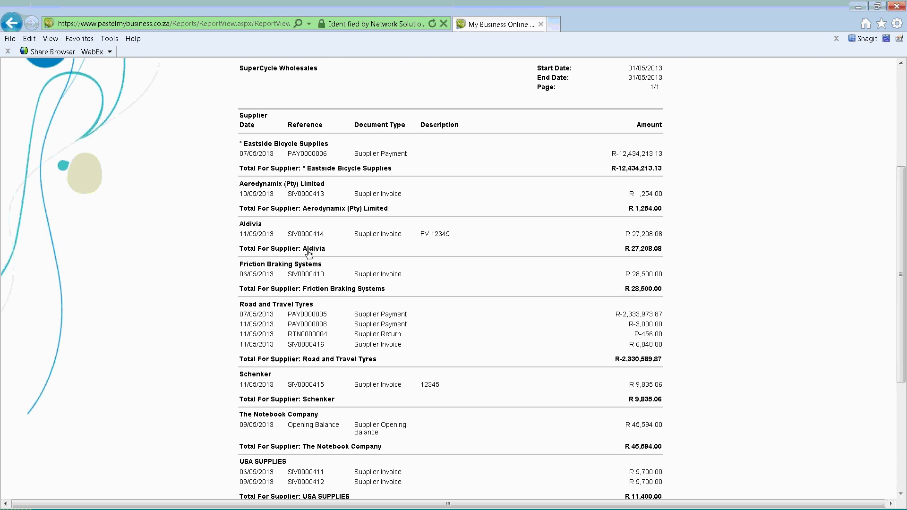
scroll(325, 329, down, 2)
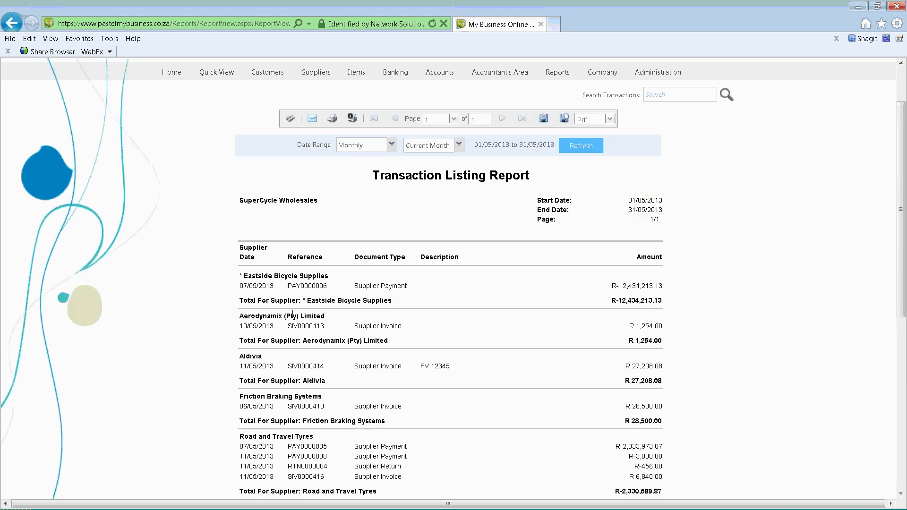
Open the Eastside Bicycle Supplies payment from the transaction listing and look over the whole payment document
click(302, 289)
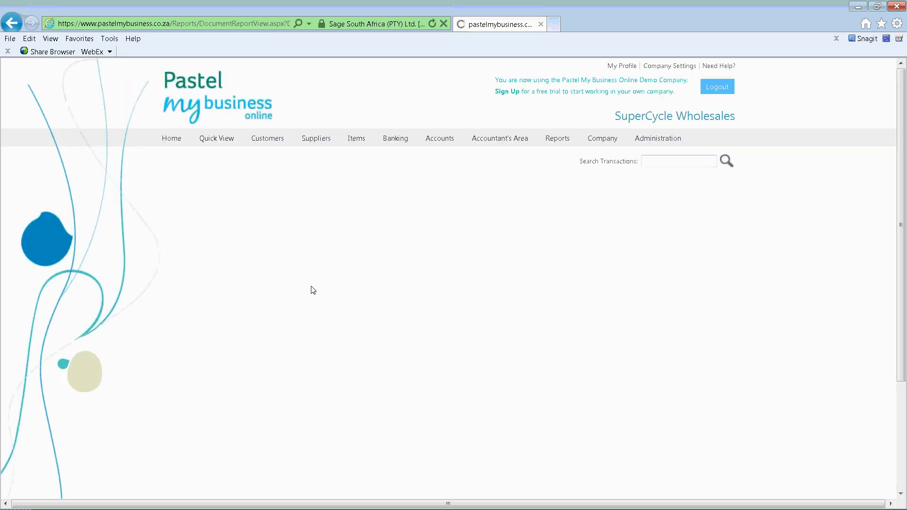
scroll(442, 290, down, 3)
scroll(442, 289, up, 2)
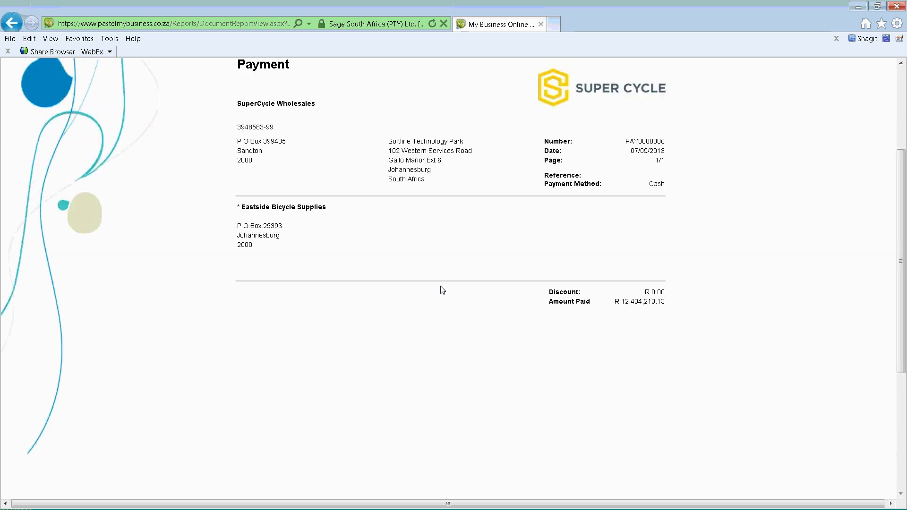
scroll(443, 290, down, 2)
scroll(443, 289, down, 4)
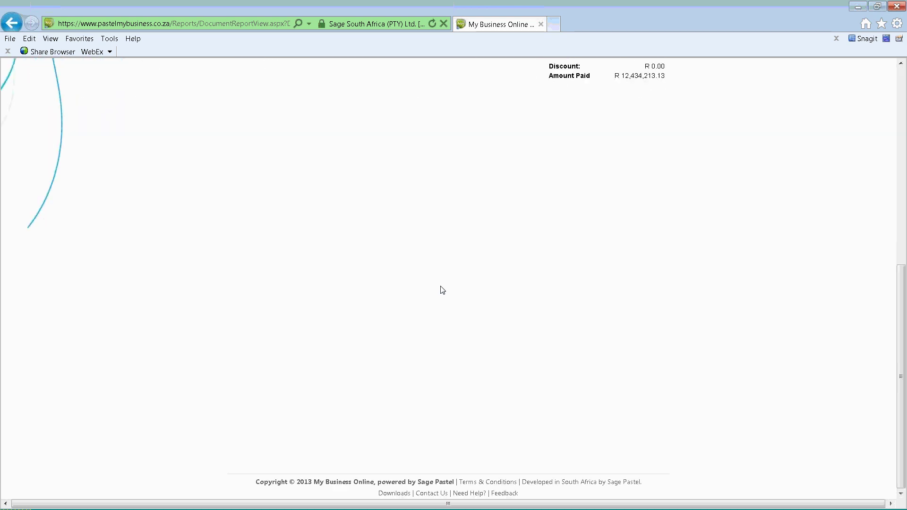
scroll(442, 290, up, 8)
View the Supplier Invoices Report for Monthly, Current Month with supplier returns included
mouse_move(325, 134)
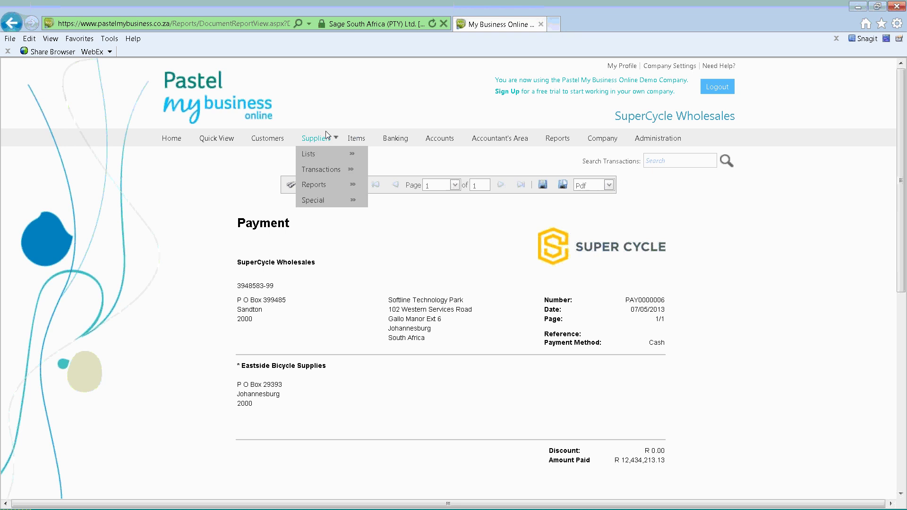
mouse_move(327, 185)
click(424, 263)
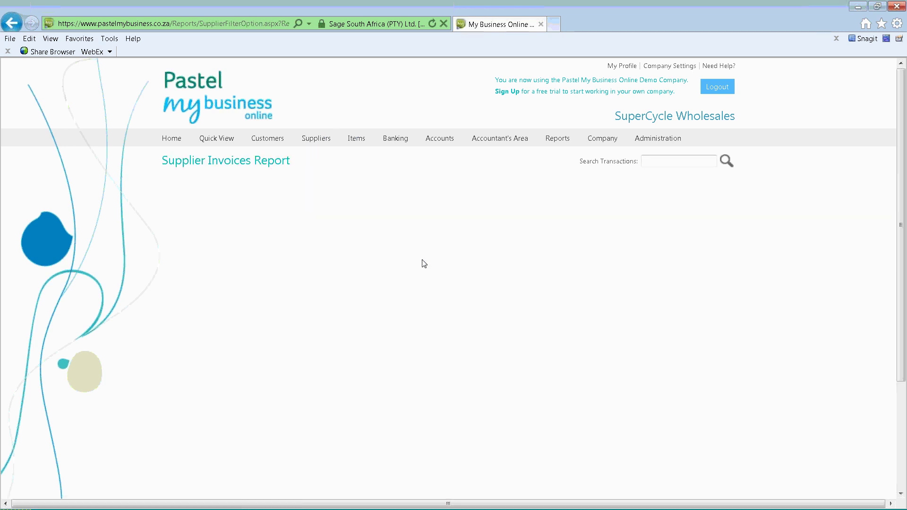
mouse_move(315, 147)
mouse_move(323, 185)
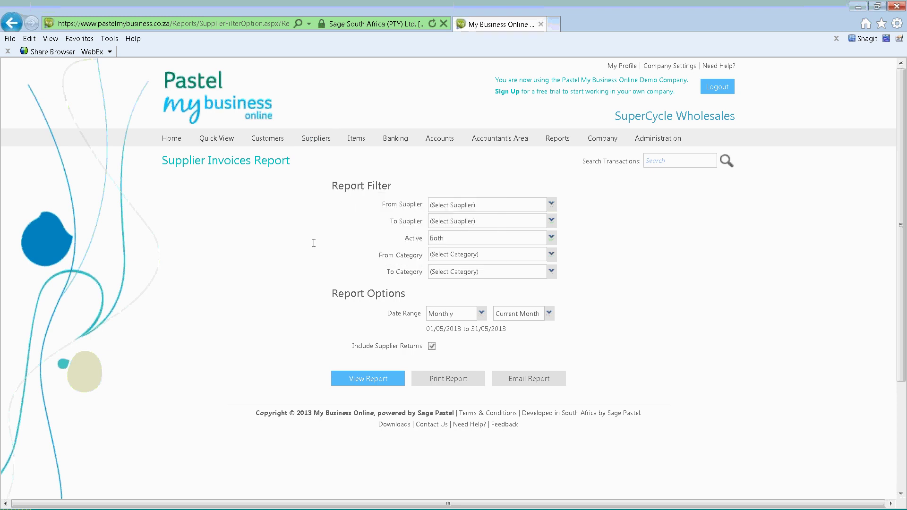
click(389, 377)
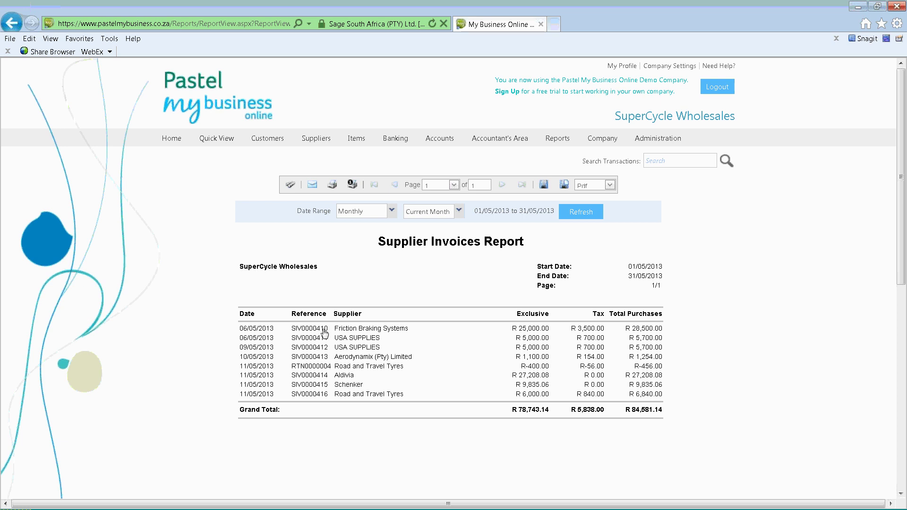
Open Road and Travel Tyres invoice SIV0000416 from the report, look it over and highlight the colour breakdown under Bicycle Pump
click(323, 395)
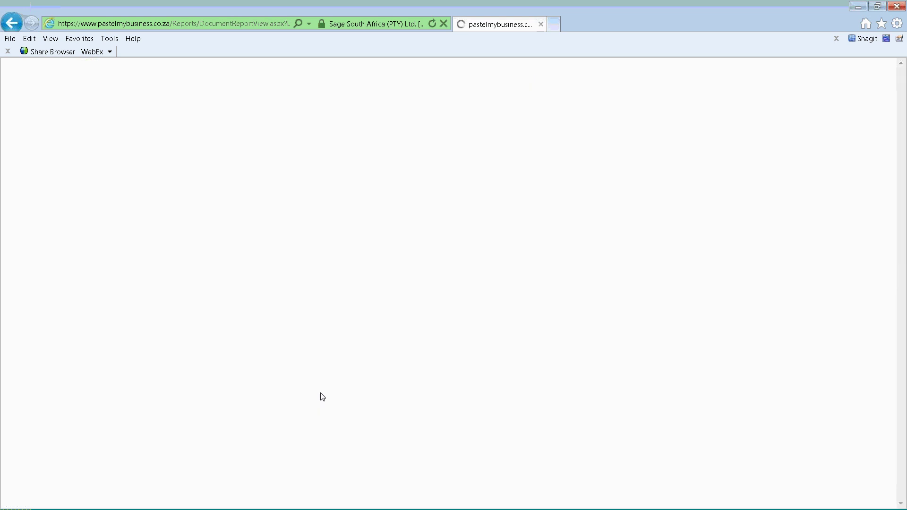
scroll(469, 392, down, 5)
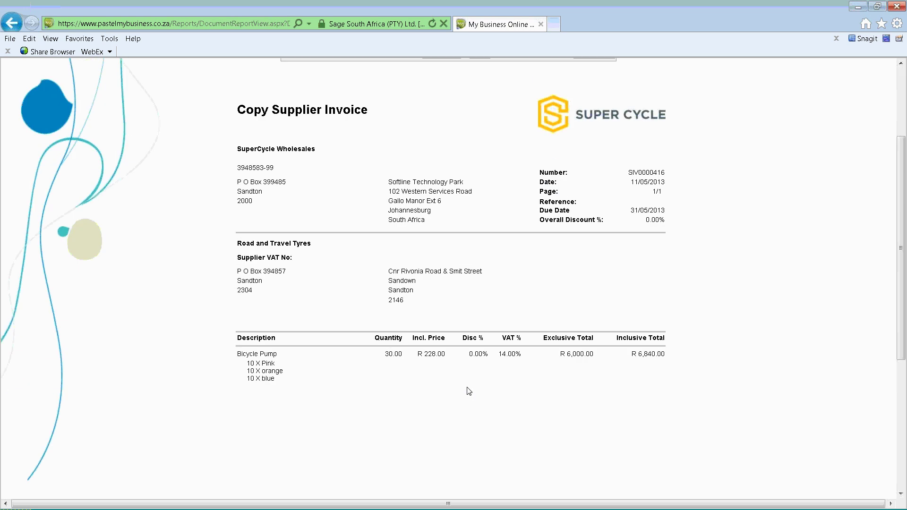
scroll(470, 391, down, 3)
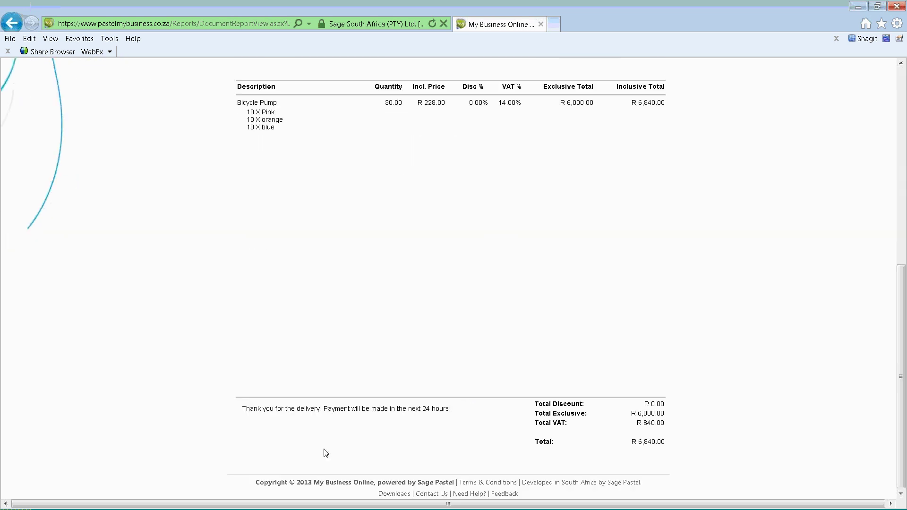
scroll(466, 403, up, 3)
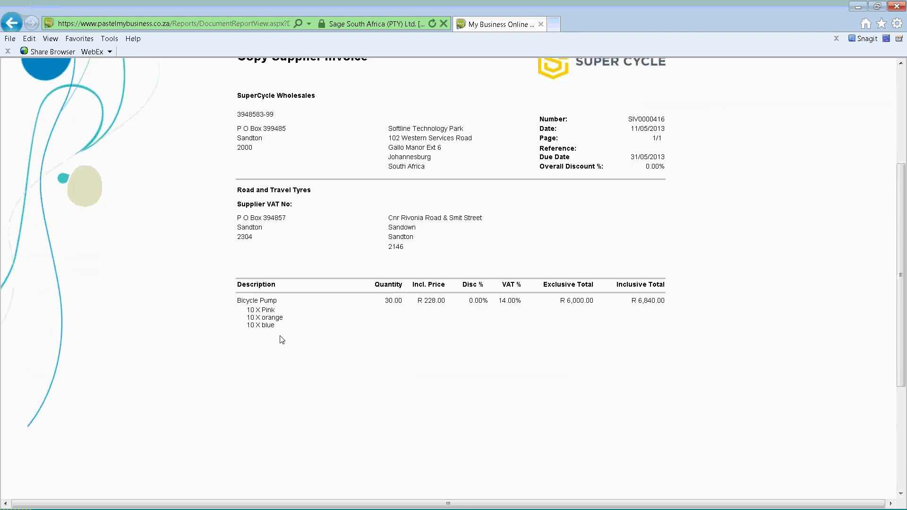
drag(280, 330, 244, 310)
scroll(468, 182, up, 5)
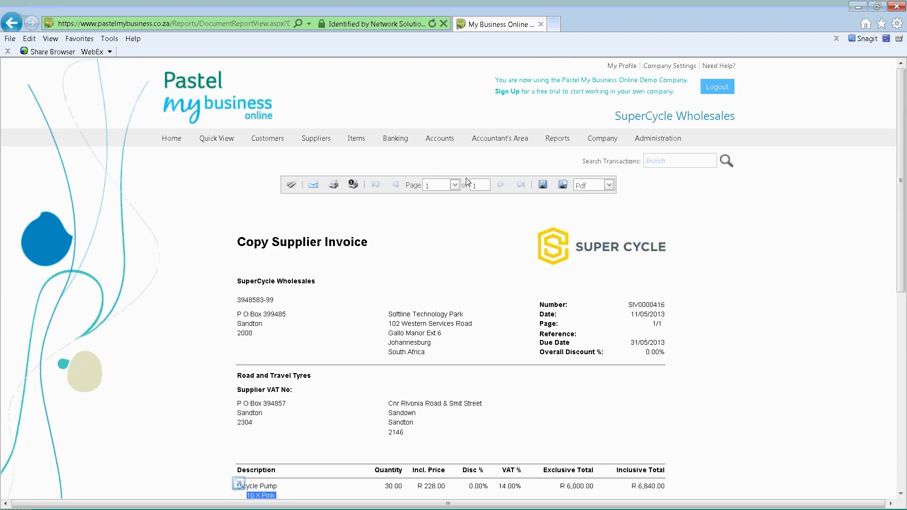
Open the supplier opening balance adjustment and select Aerodynamix (Pty) Limited as the supplier
mouse_move(302, 139)
mouse_move(321, 201)
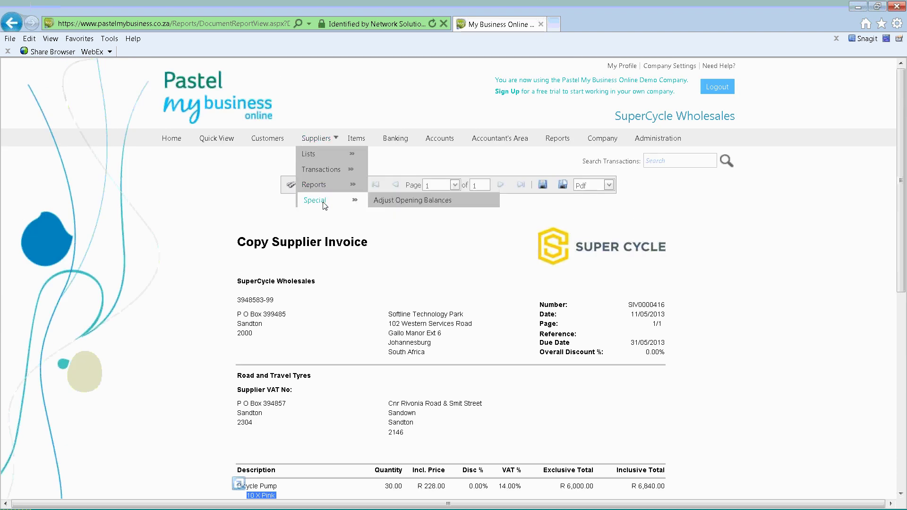
click(391, 207)
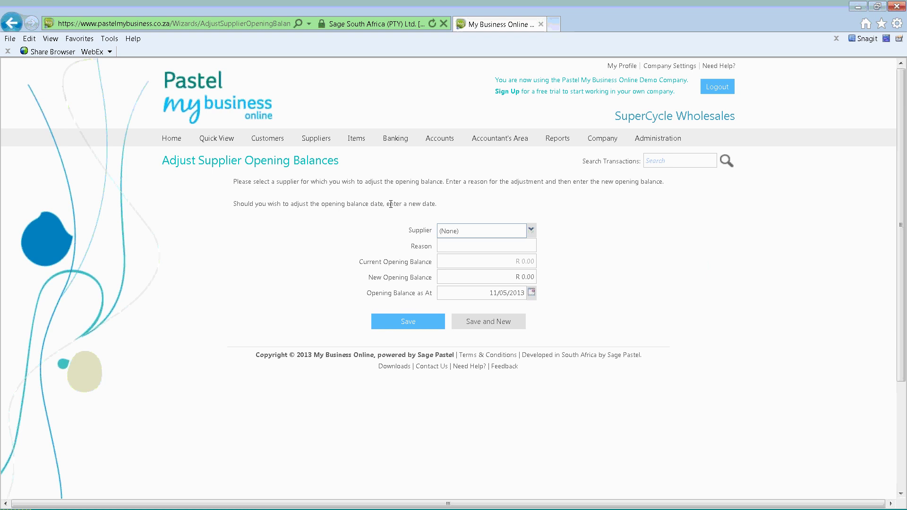
click(531, 230)
click(503, 274)
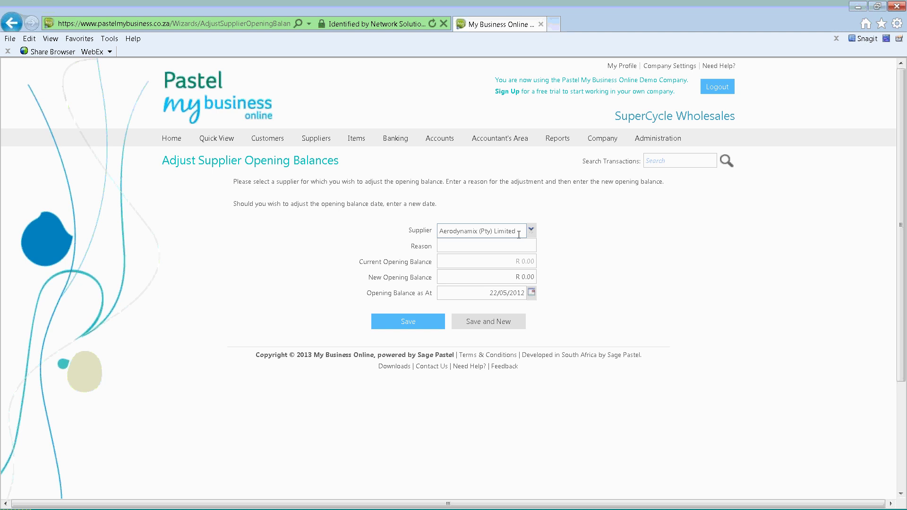
Change the supplier to Eastside Bicycle Supplies and set its new opening balance to R 2,000.00
click(531, 229)
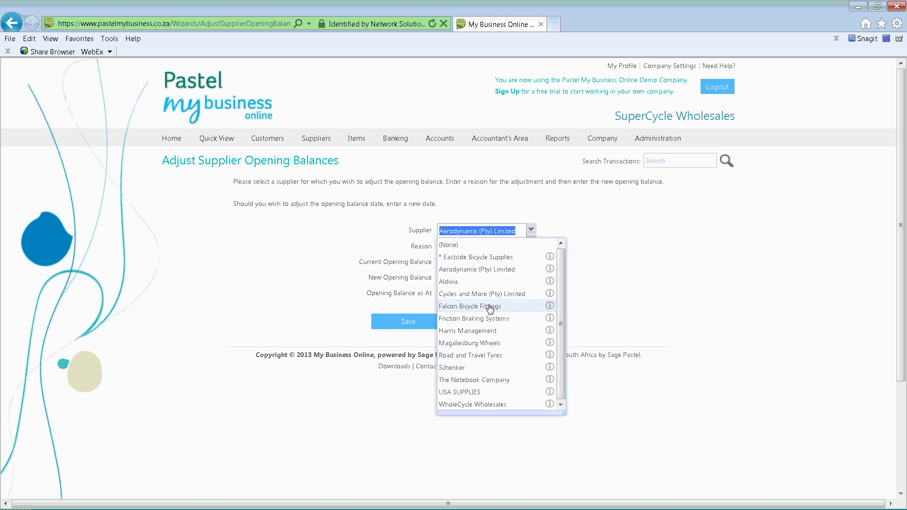
click(491, 257)
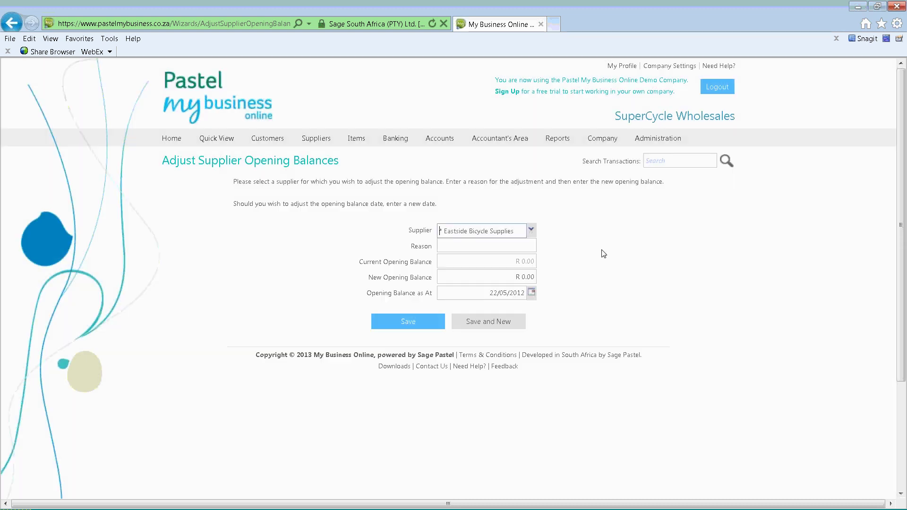
click(502, 279)
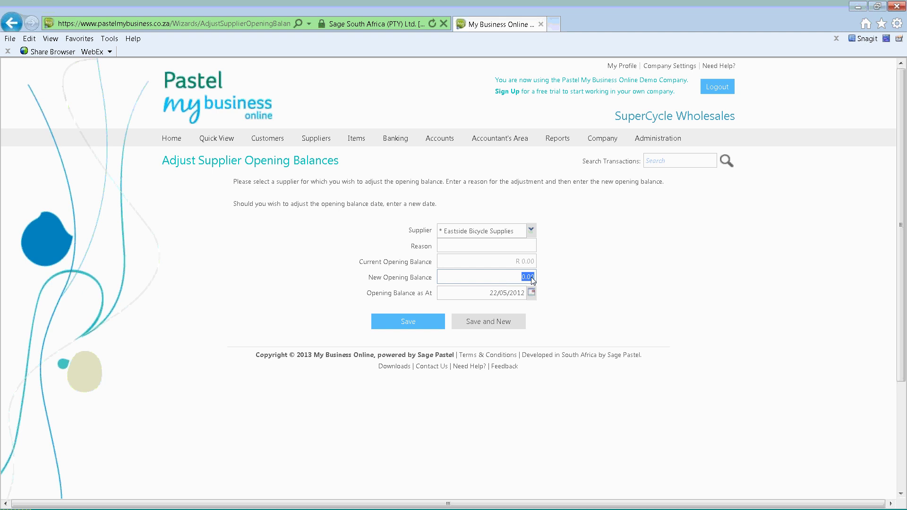
text(2000)
Give "incorrectly captured" as the reason for the opening balance adjustment and save it
click(407, 323)
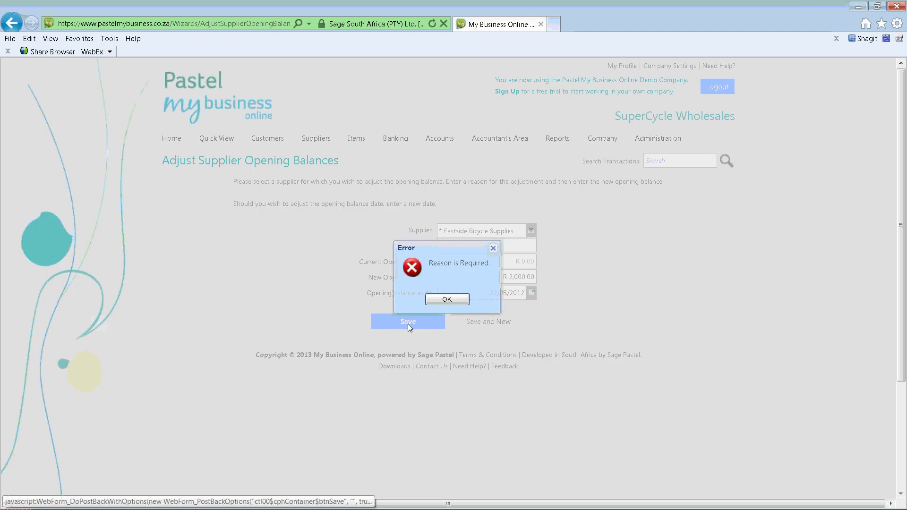
click(434, 301)
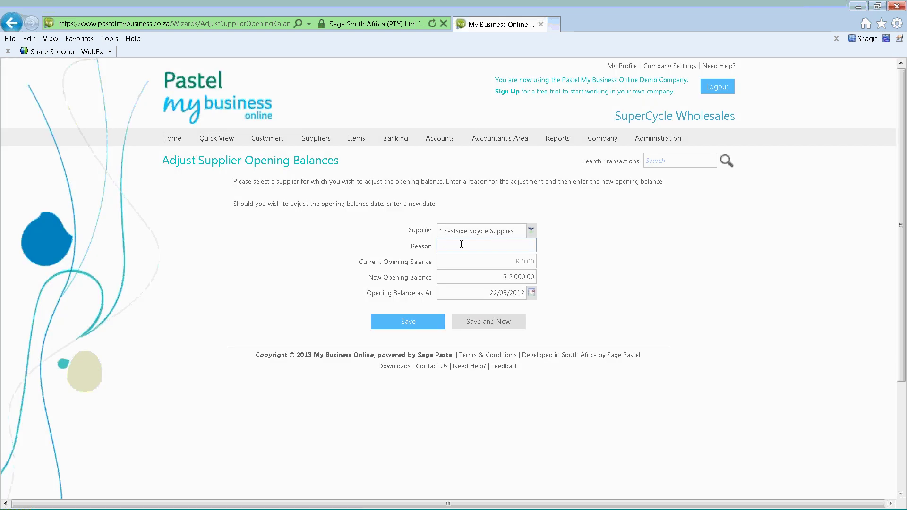
text(incorrectly captured)
click(395, 325)
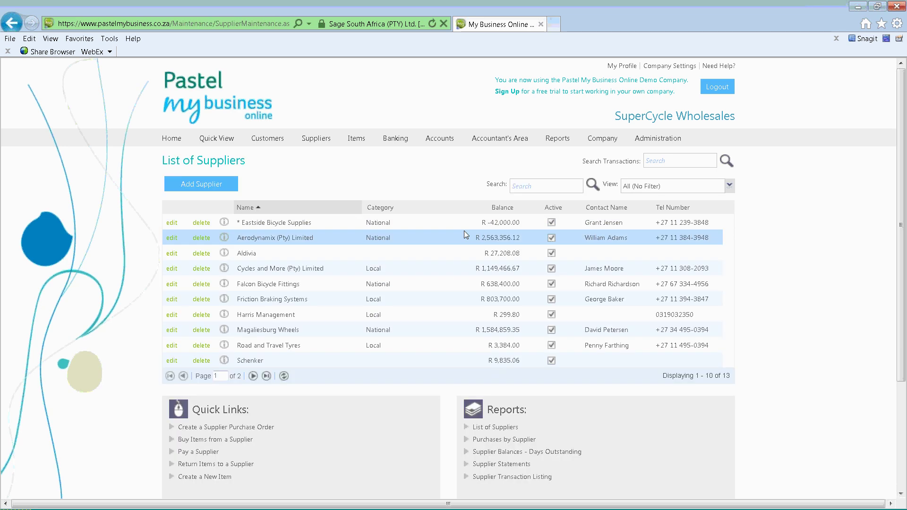
mouse_move(316, 143)
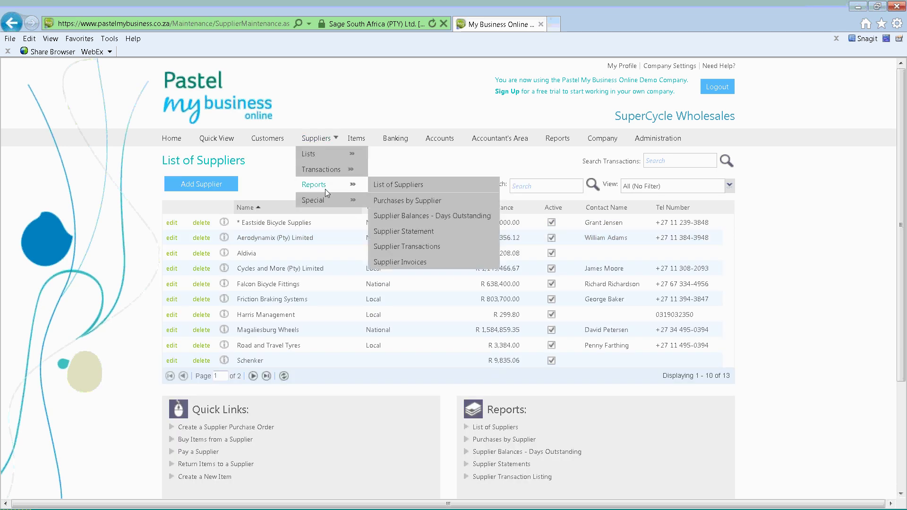
mouse_move(329, 159)
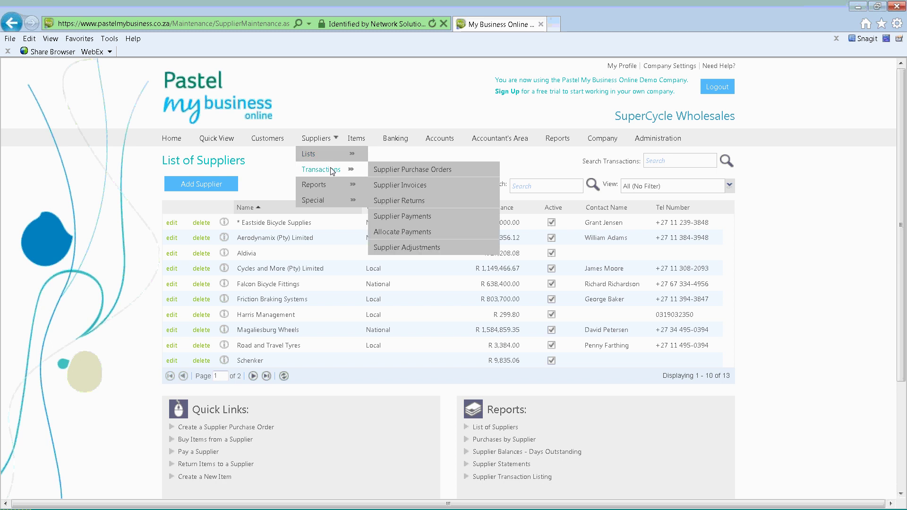
mouse_move(332, 186)
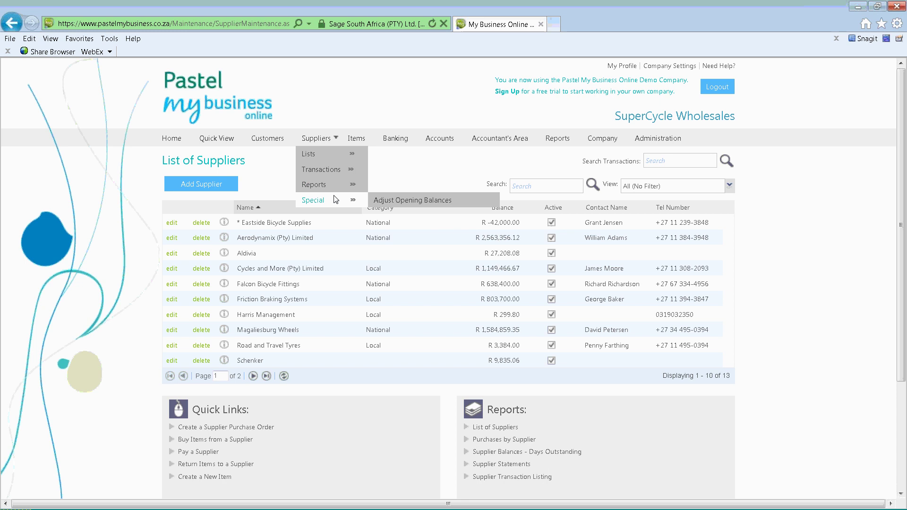
mouse_move(174, 141)
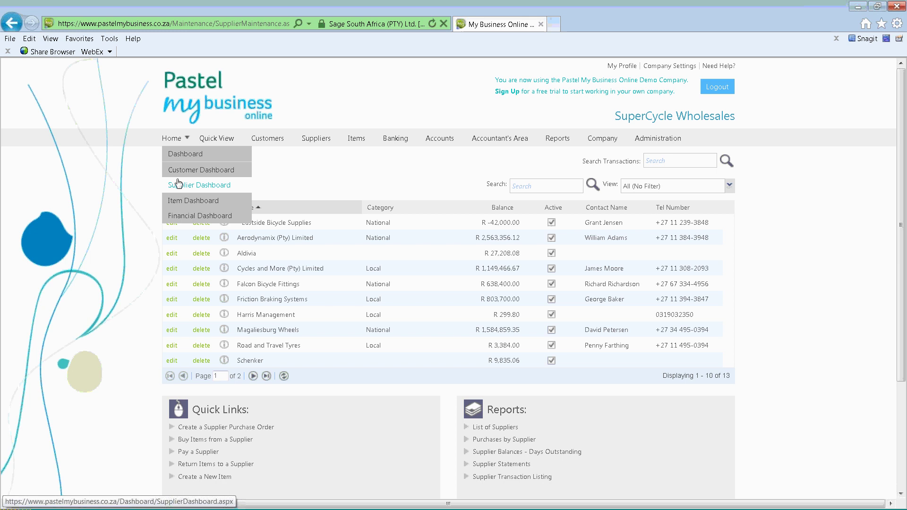
mouse_move(210, 140)
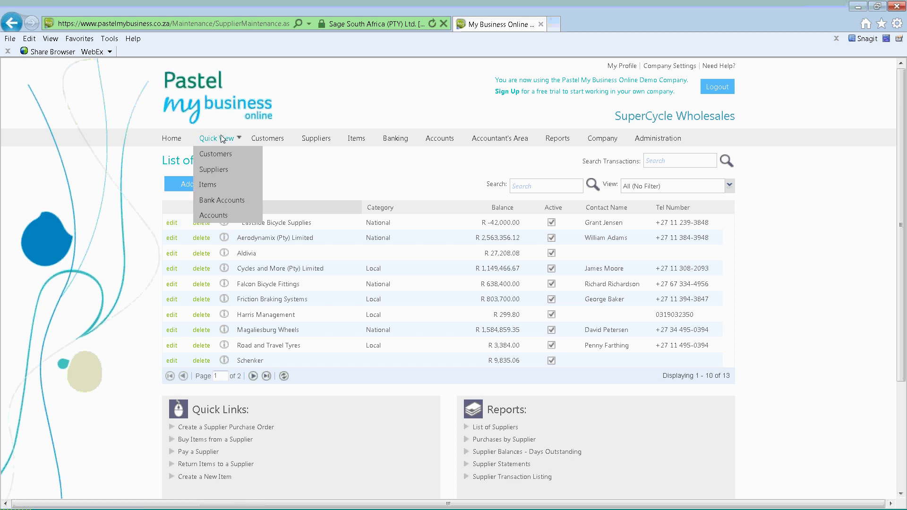